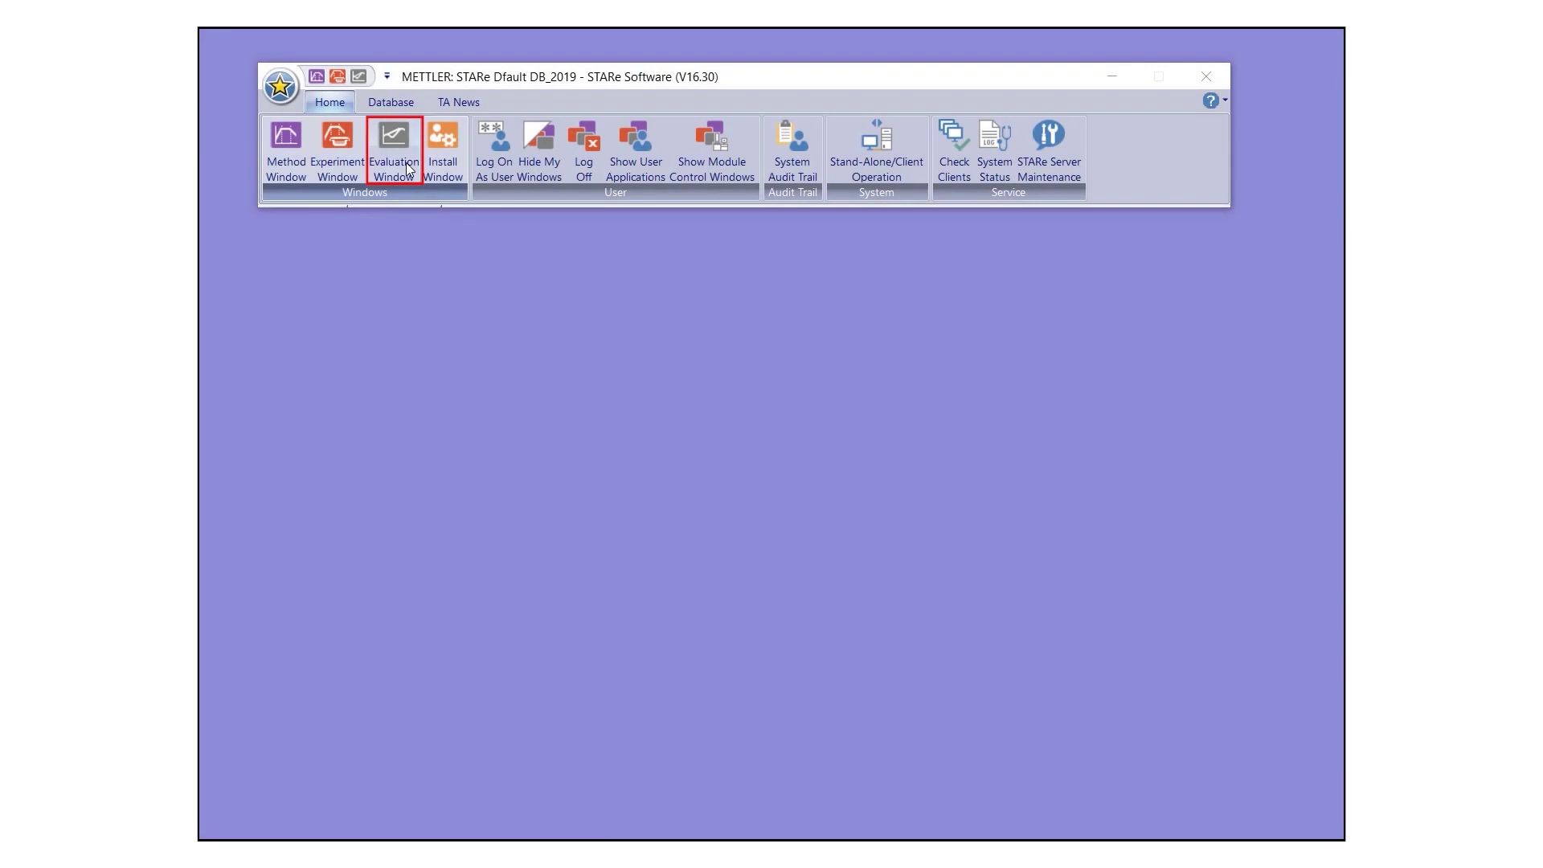
Open the DSC Epoxy Resin KU600 5 K/min curve with Reference Temperature as the x-axis
left_click(408, 168)
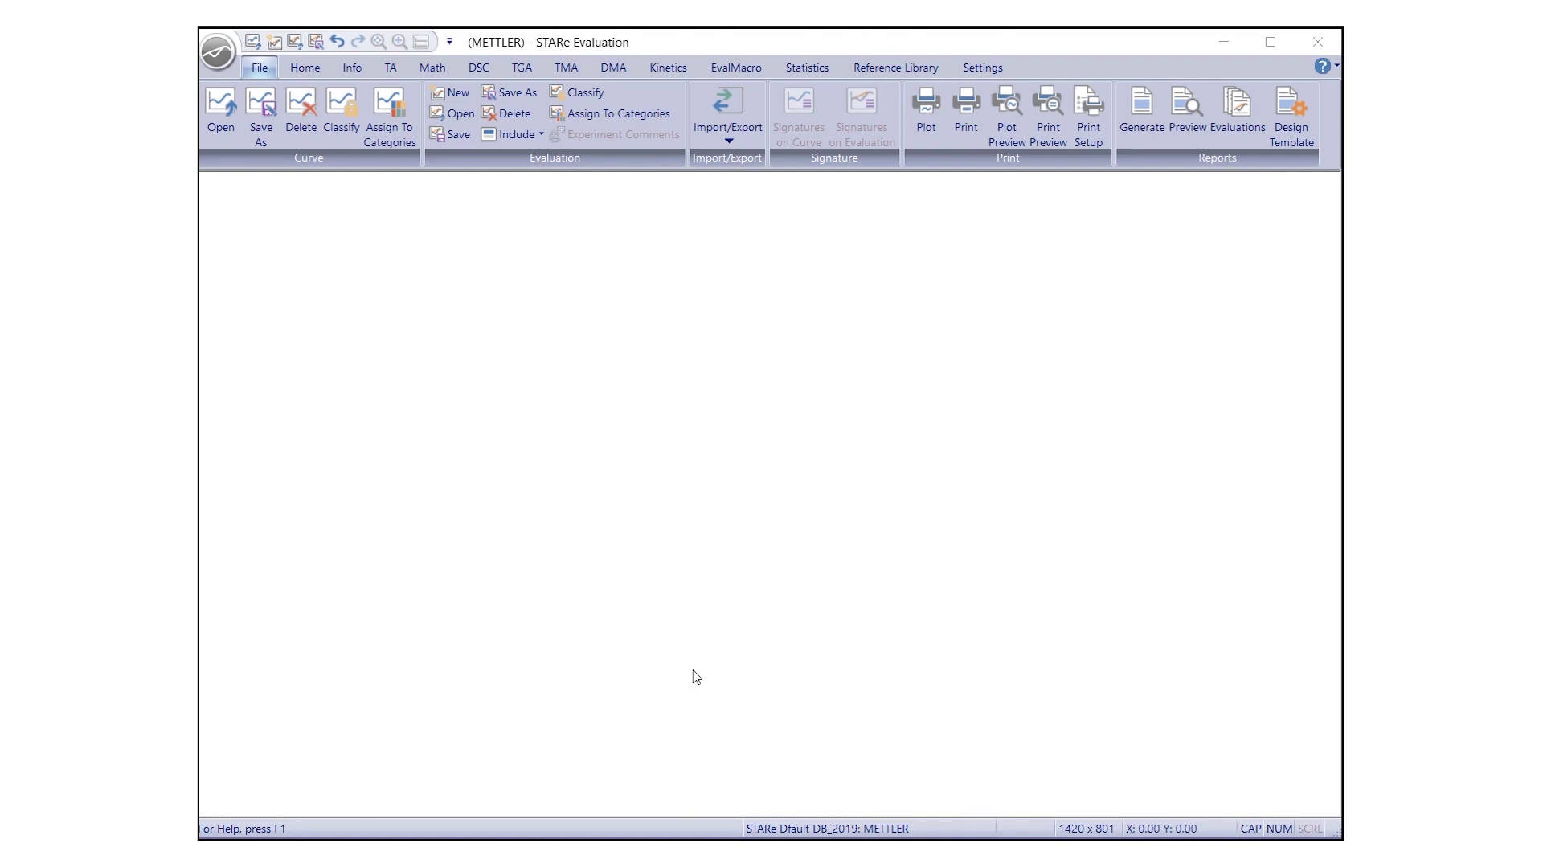
left_click(228, 128)
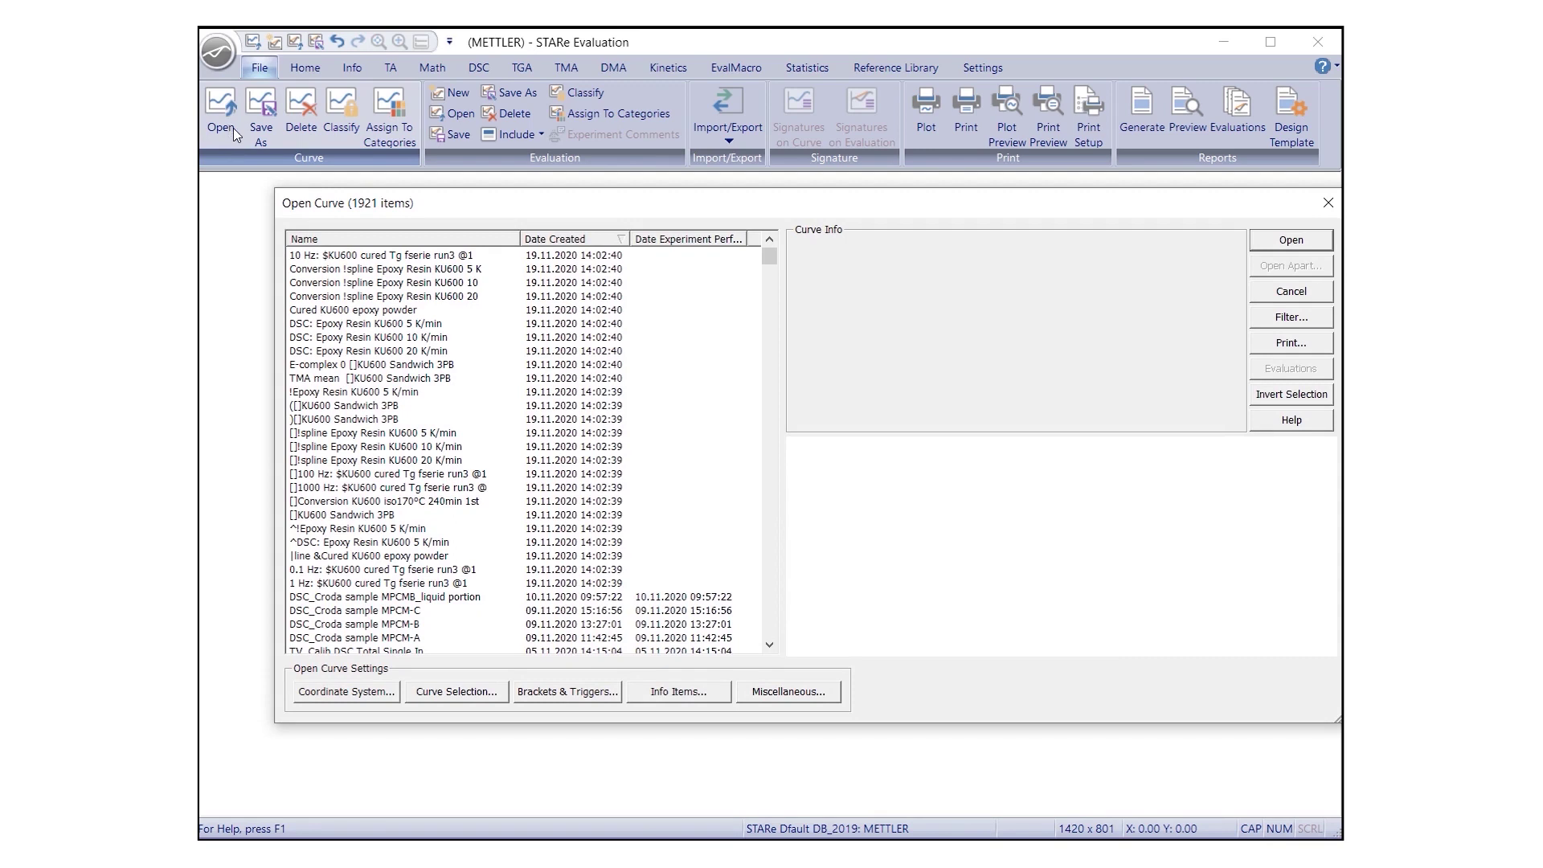
left_click(399, 326)
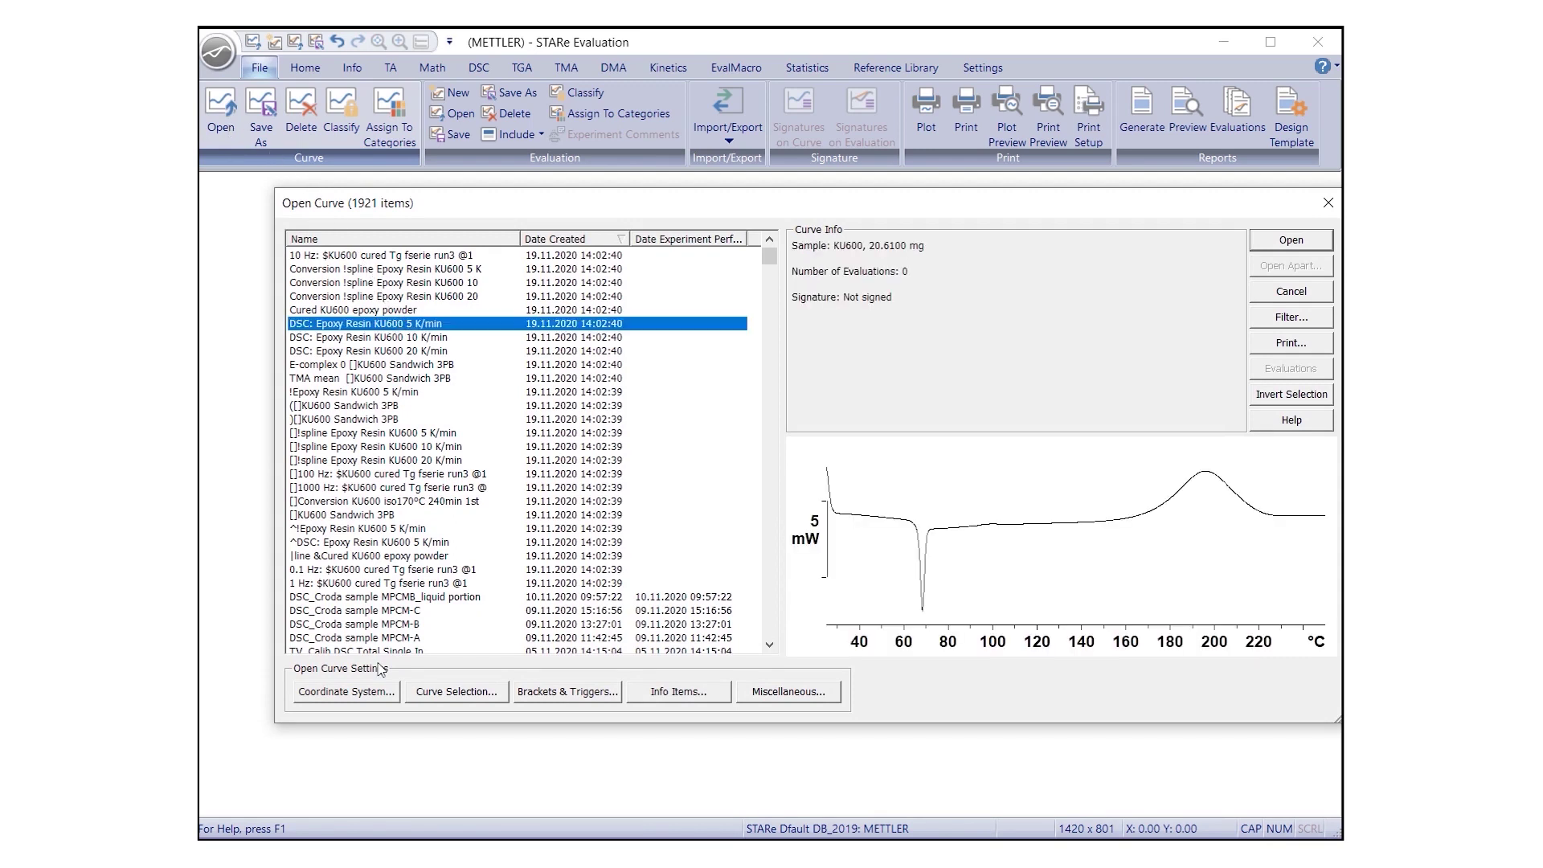
left_click(382, 696)
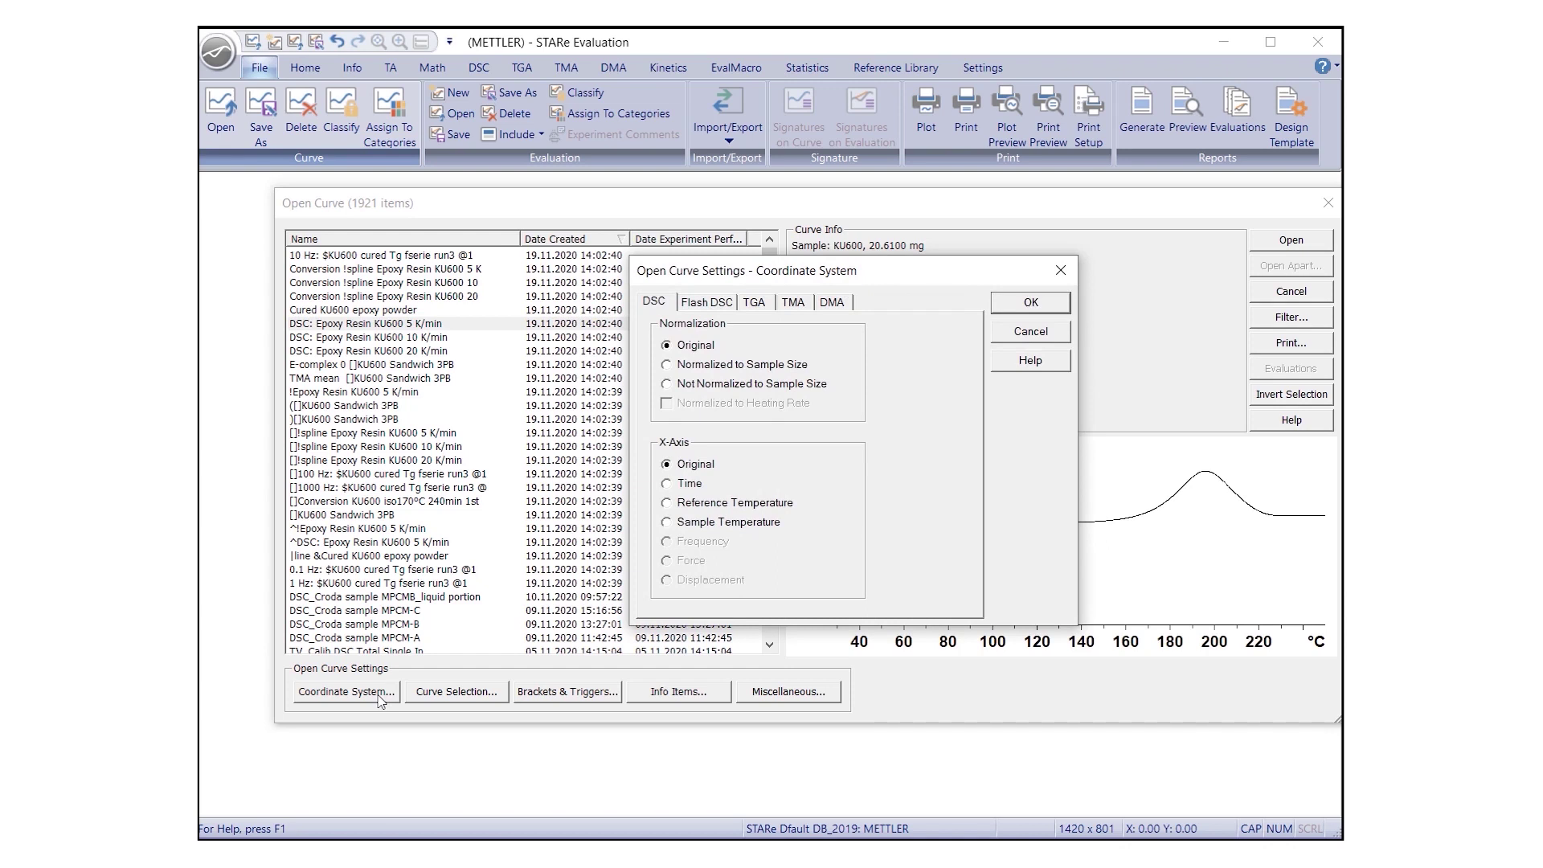
left_click(668, 504)
left_click(1040, 307)
left_click(1281, 243)
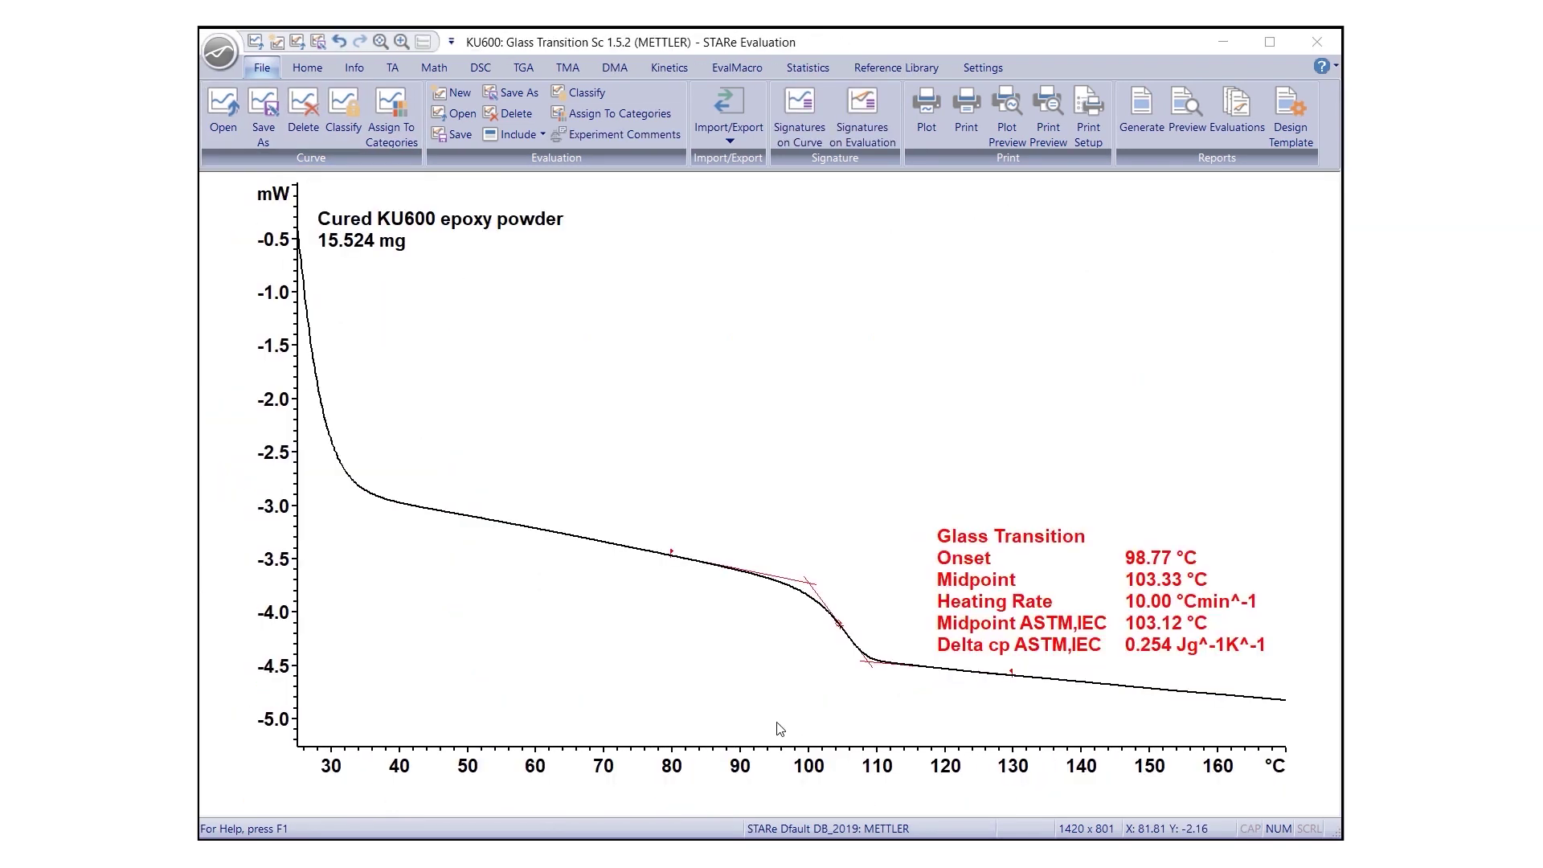
Enable Automatic Ordinate Scaling in the plot's coordinate configuration
left_click(318, 69)
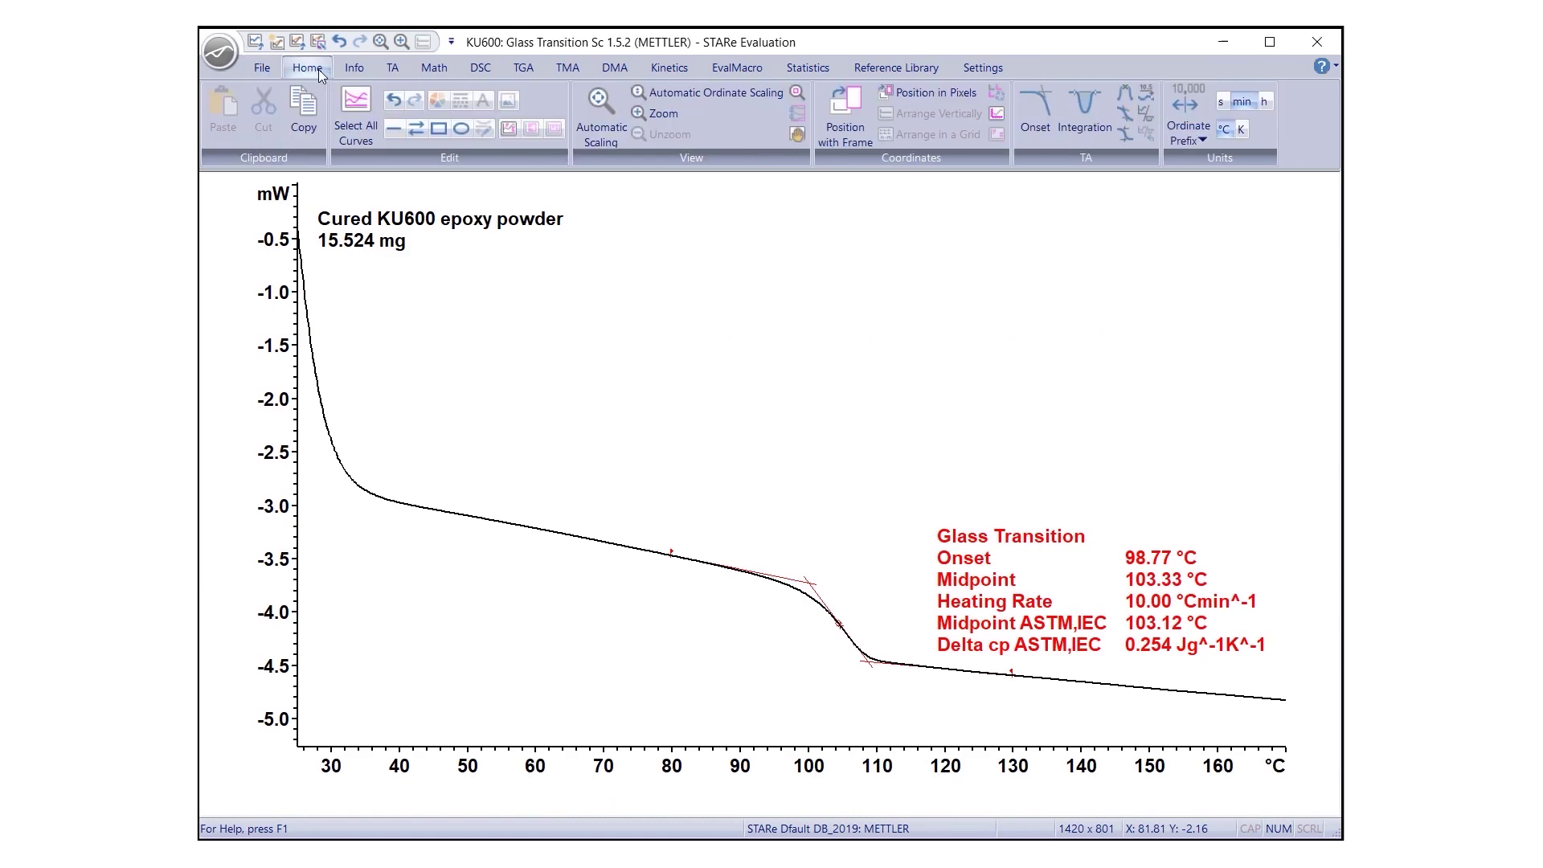
left_click(996, 114)
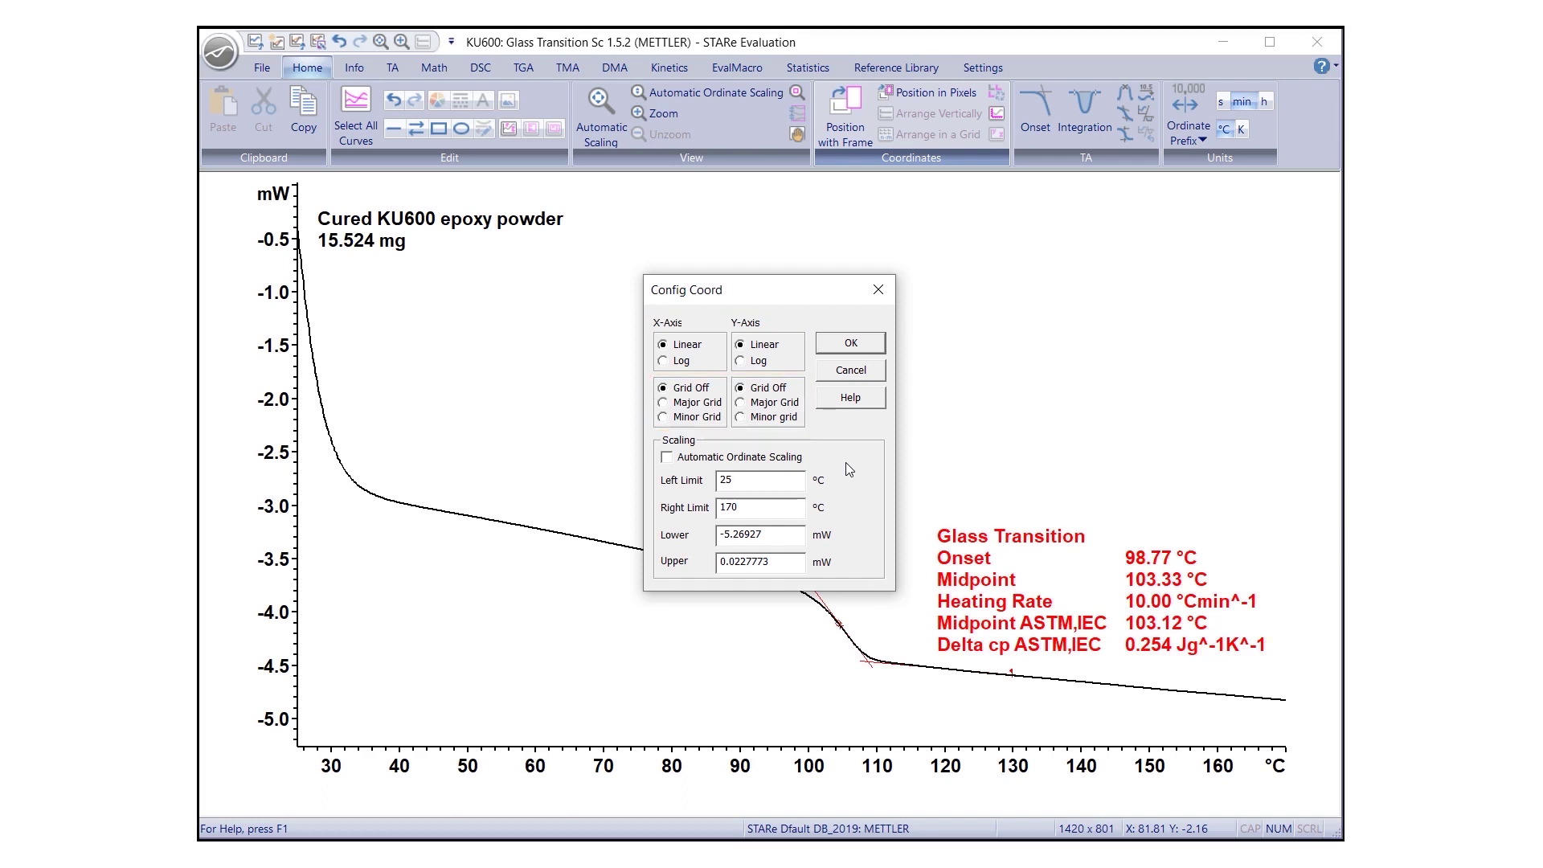
left_click(667, 459)
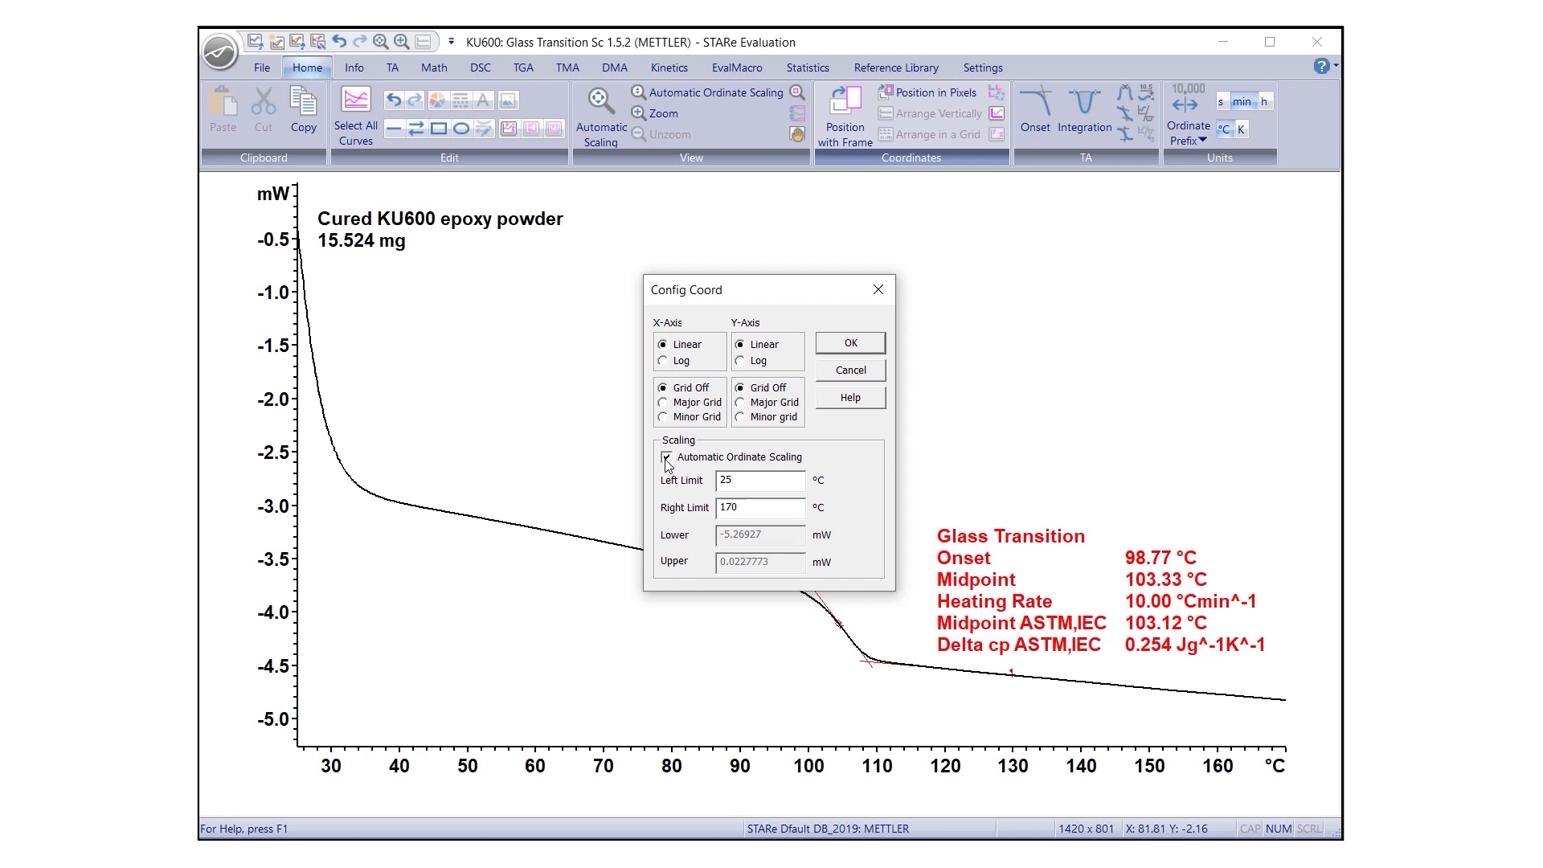
left_click(868, 344)
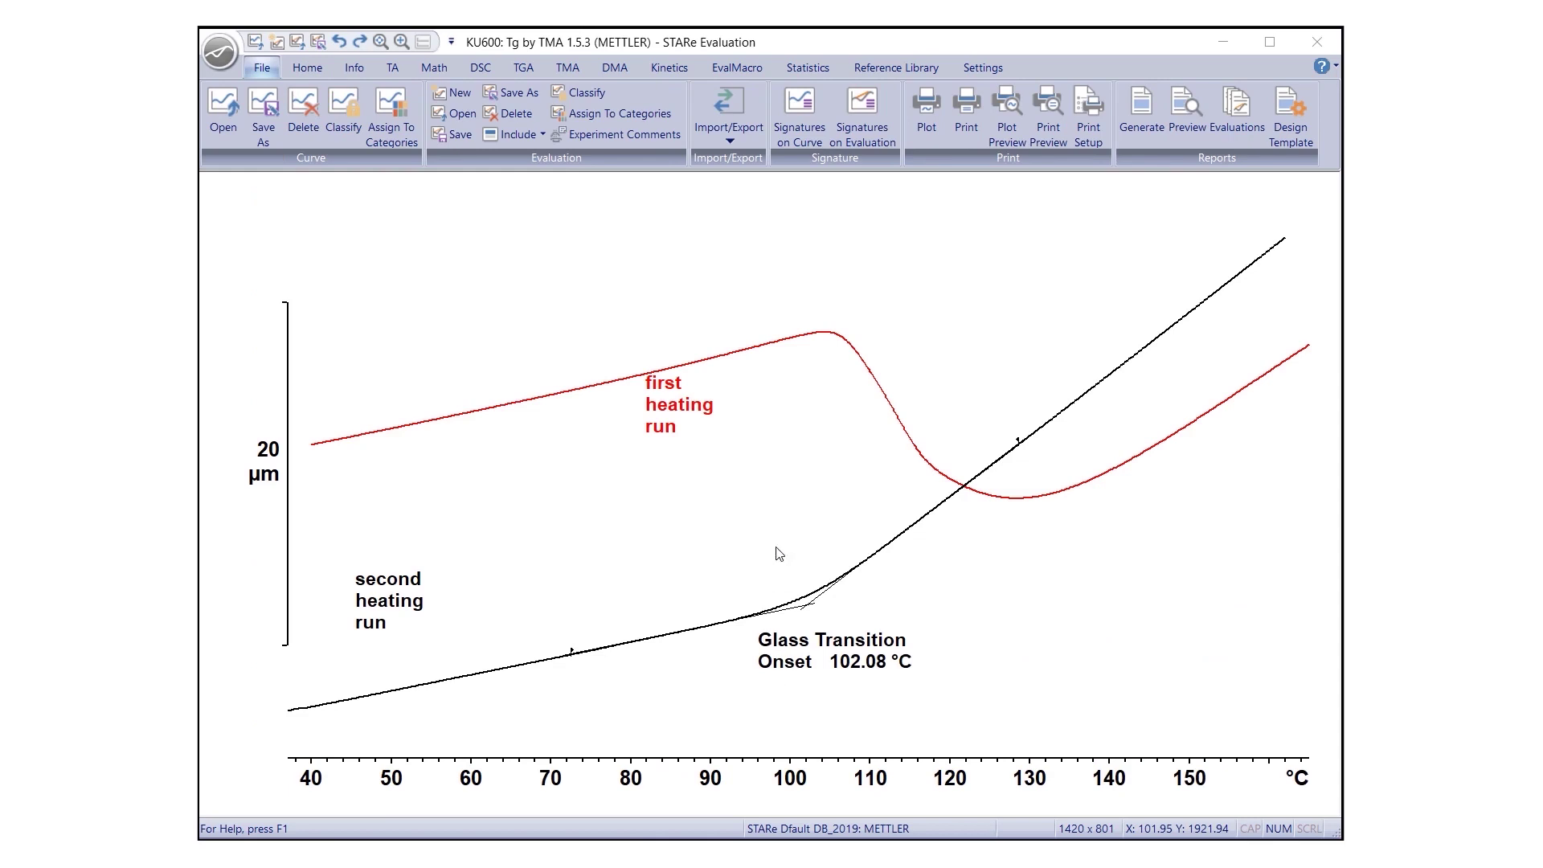
Move the red first heating run curve to new coordinates
left_click(813, 336)
right_click(812, 336)
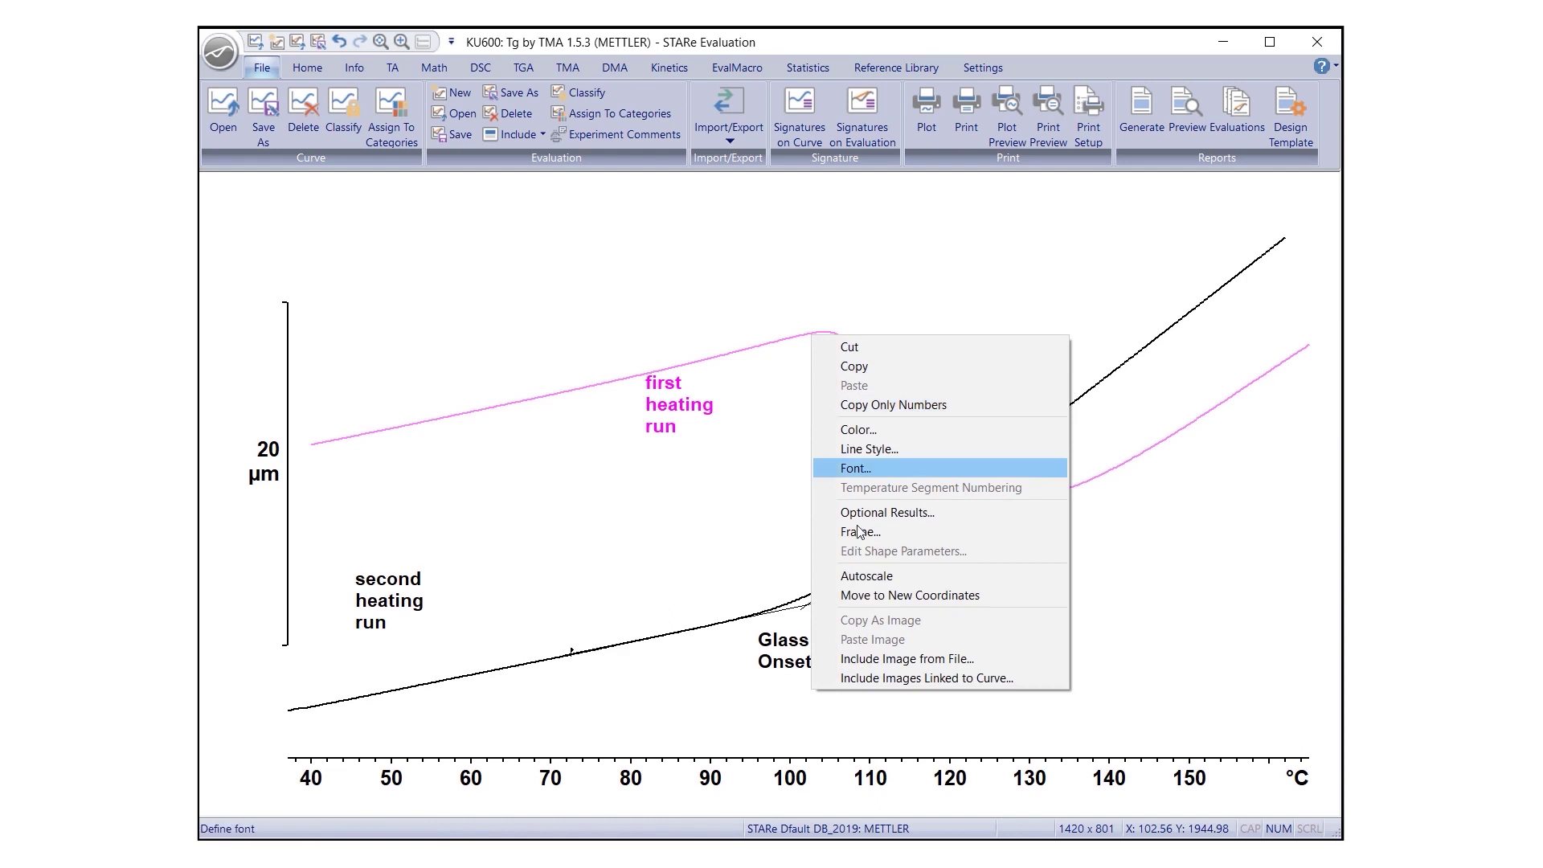
left_click(862, 596)
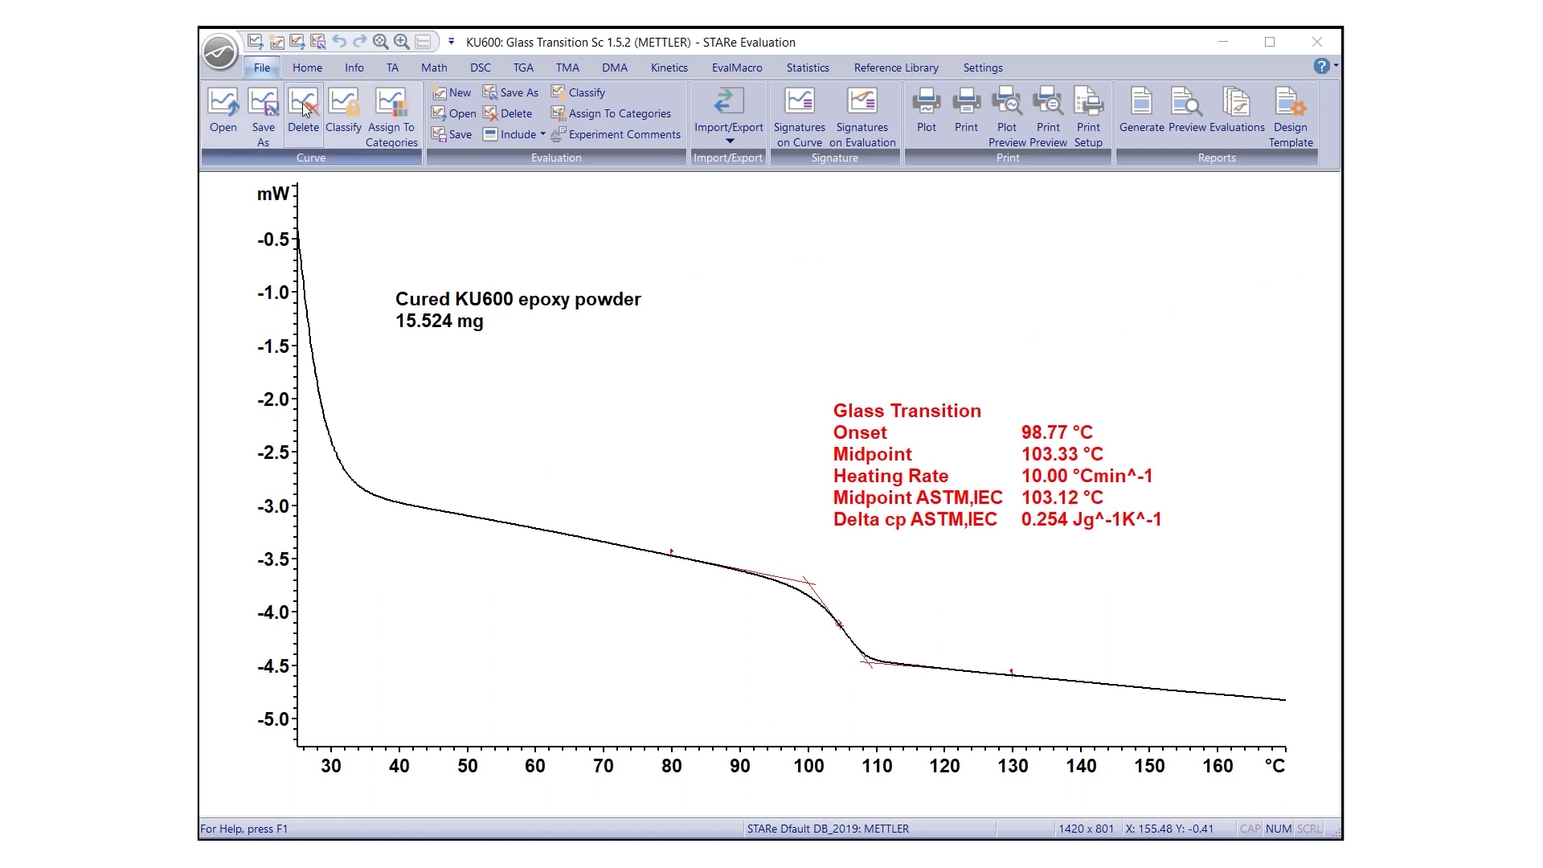
Include the DSC Epoxy Resin KU600 5 K/min 1.4.4 evaluation to the right
left_click(268, 72)
left_click(499, 135)
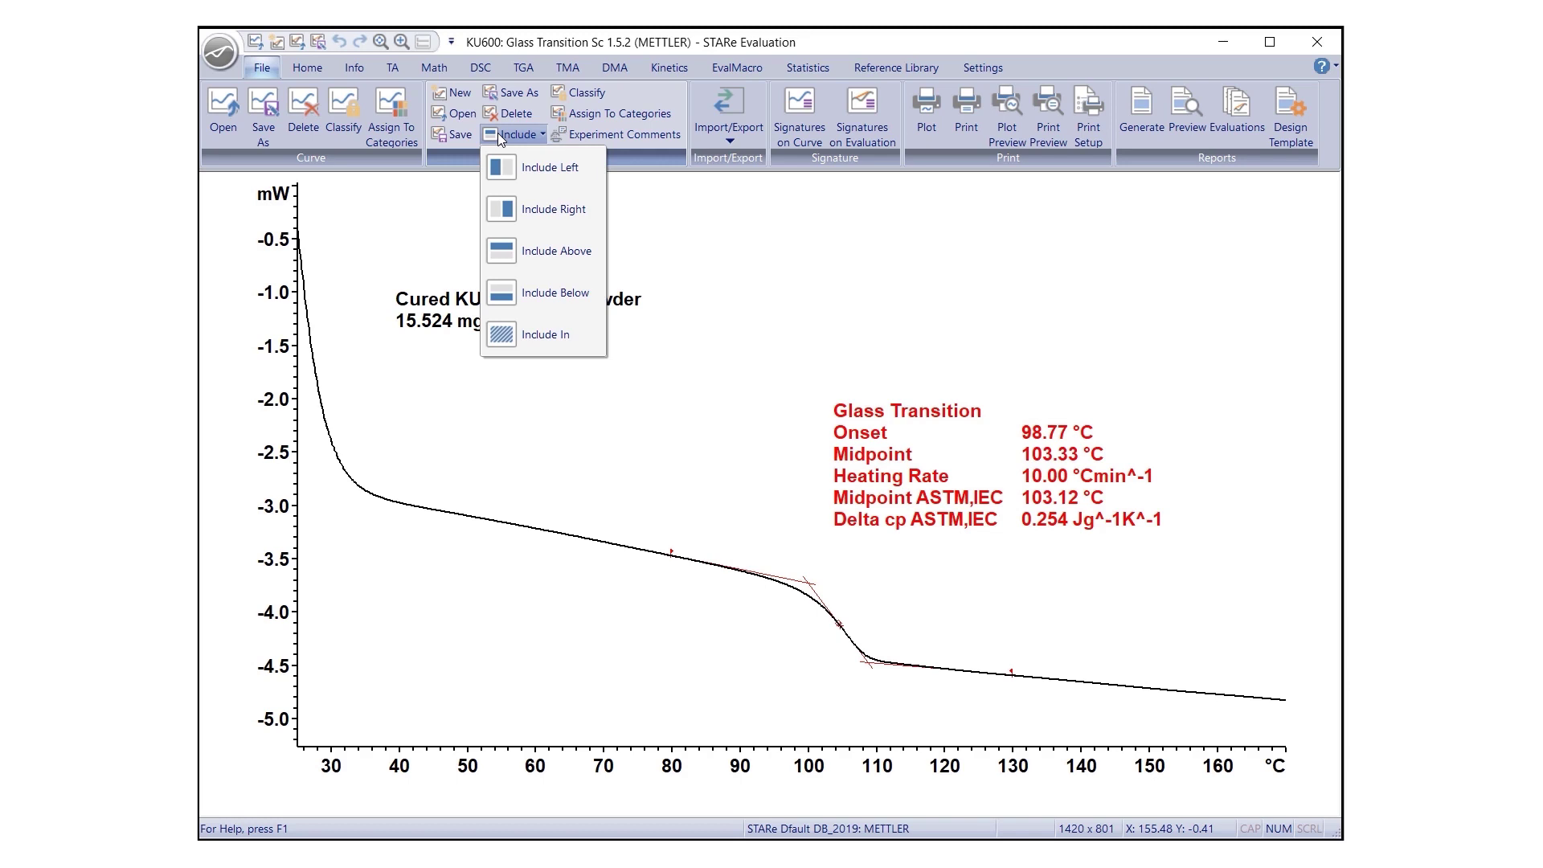
left_click(526, 223)
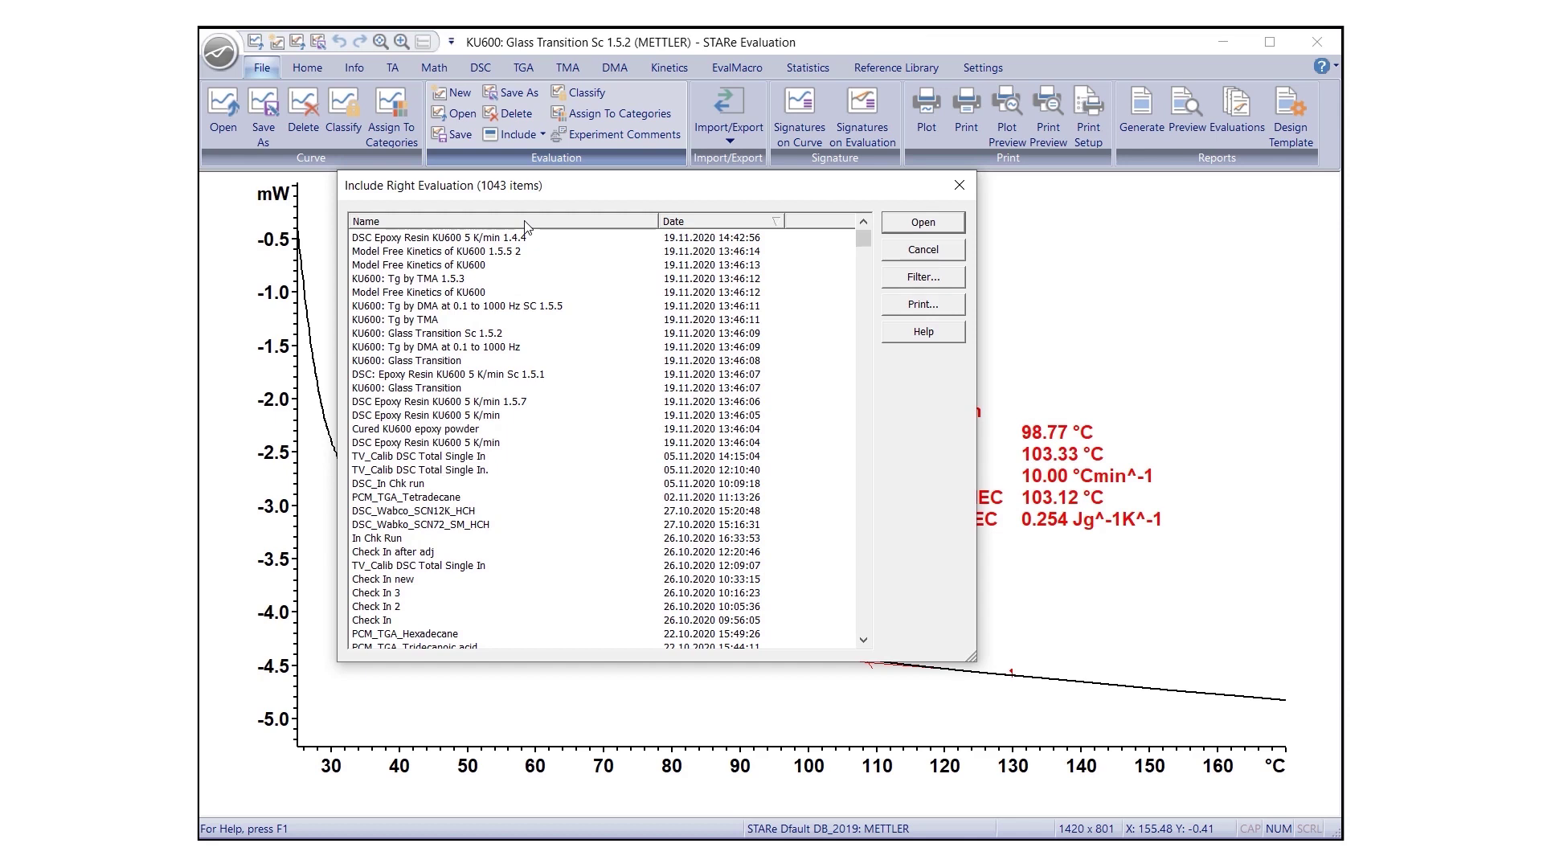
left_click(525, 240)
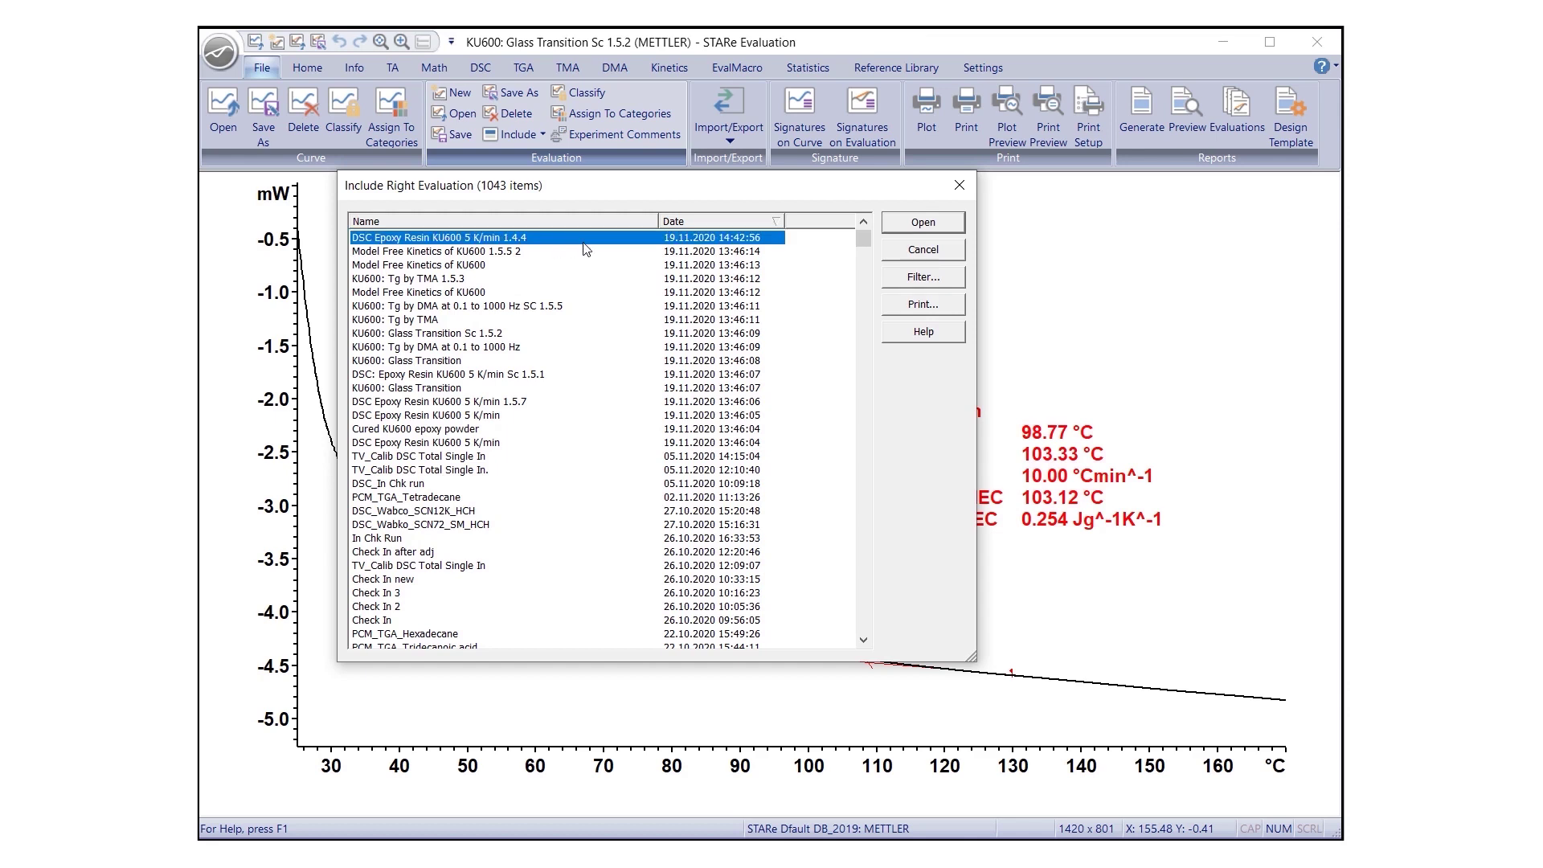
left_click(924, 223)
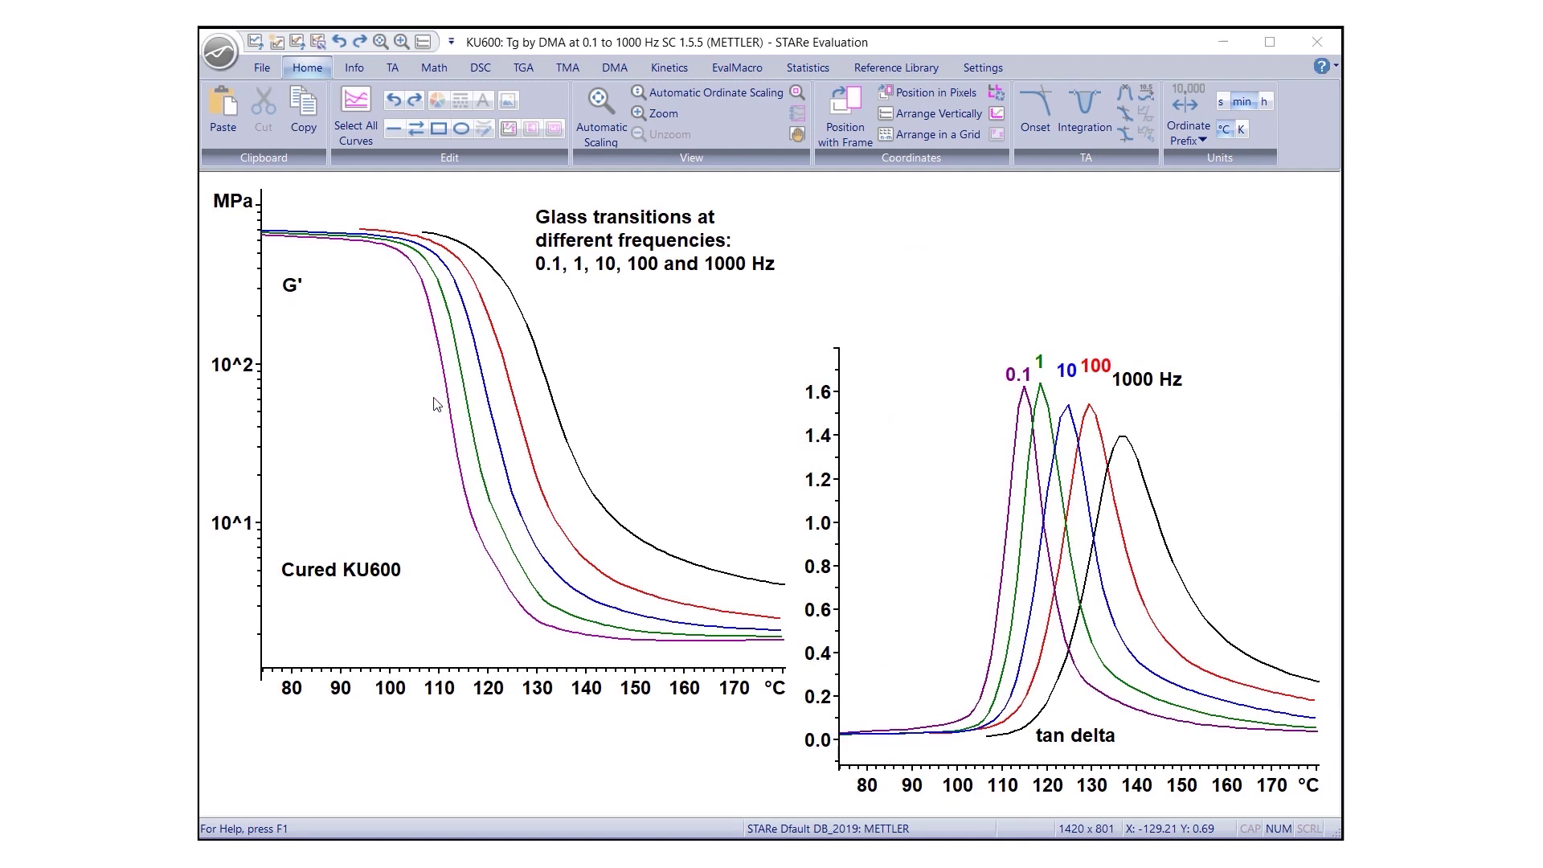
Arrange the G' and tan delta diagrams vertically, then in a grid with 2 columns
left_click(311, 69)
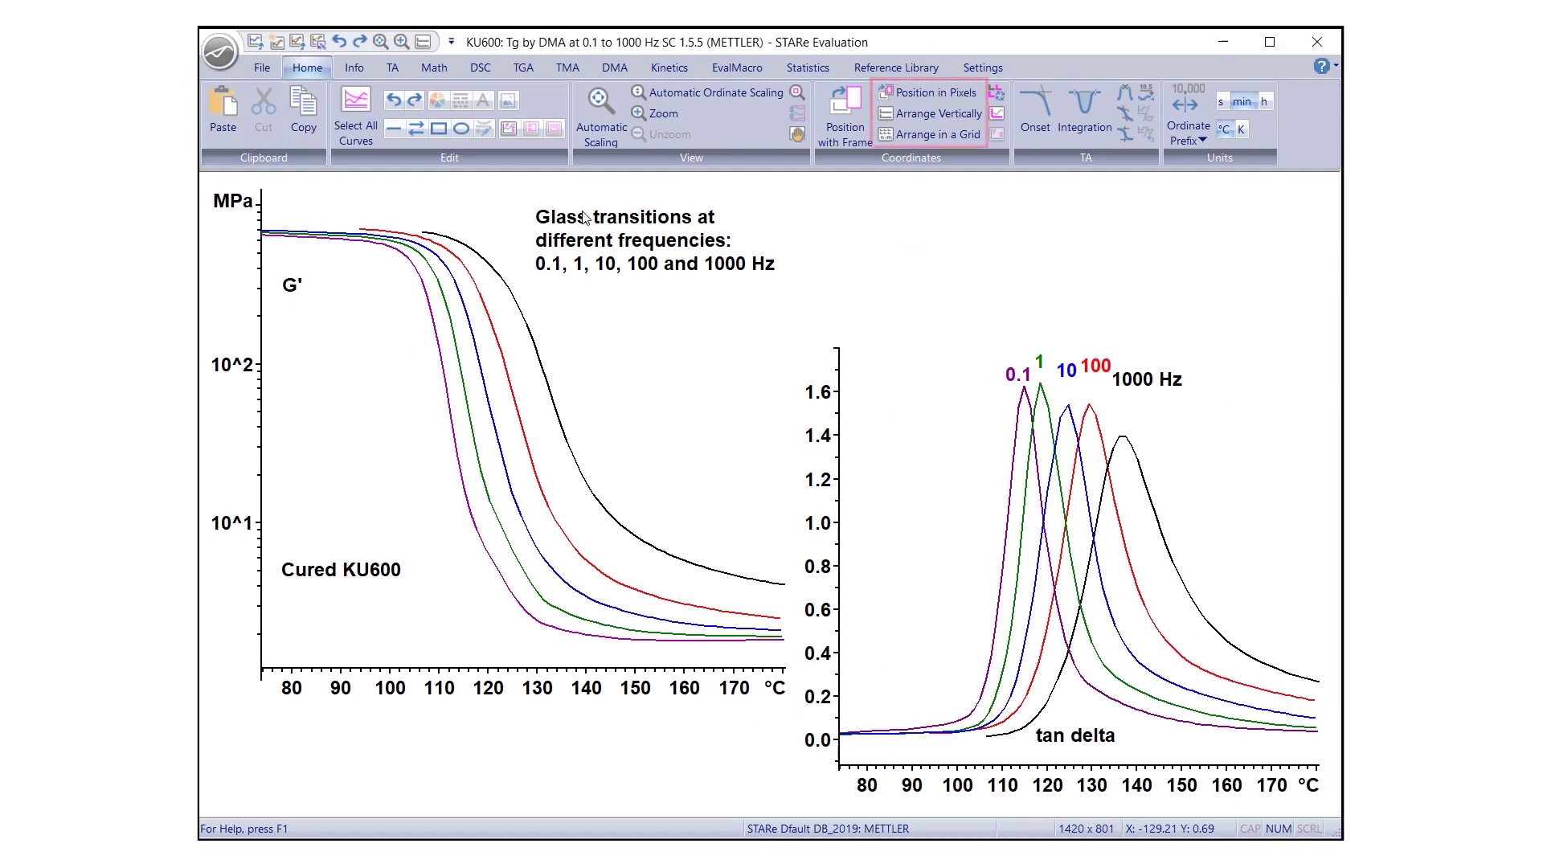
left_click(929, 114)
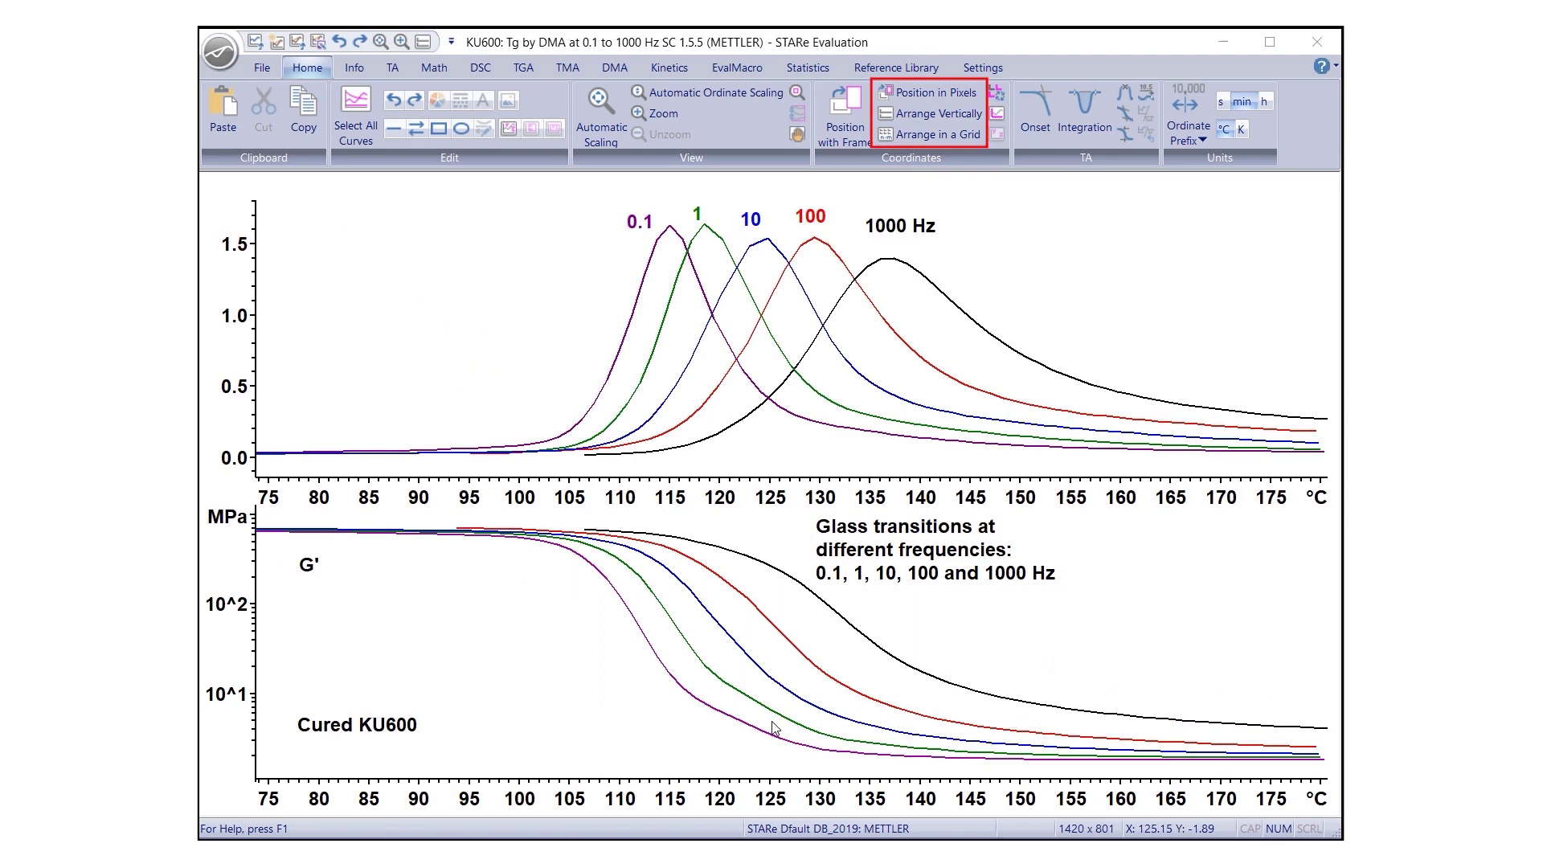
left_click(917, 137)
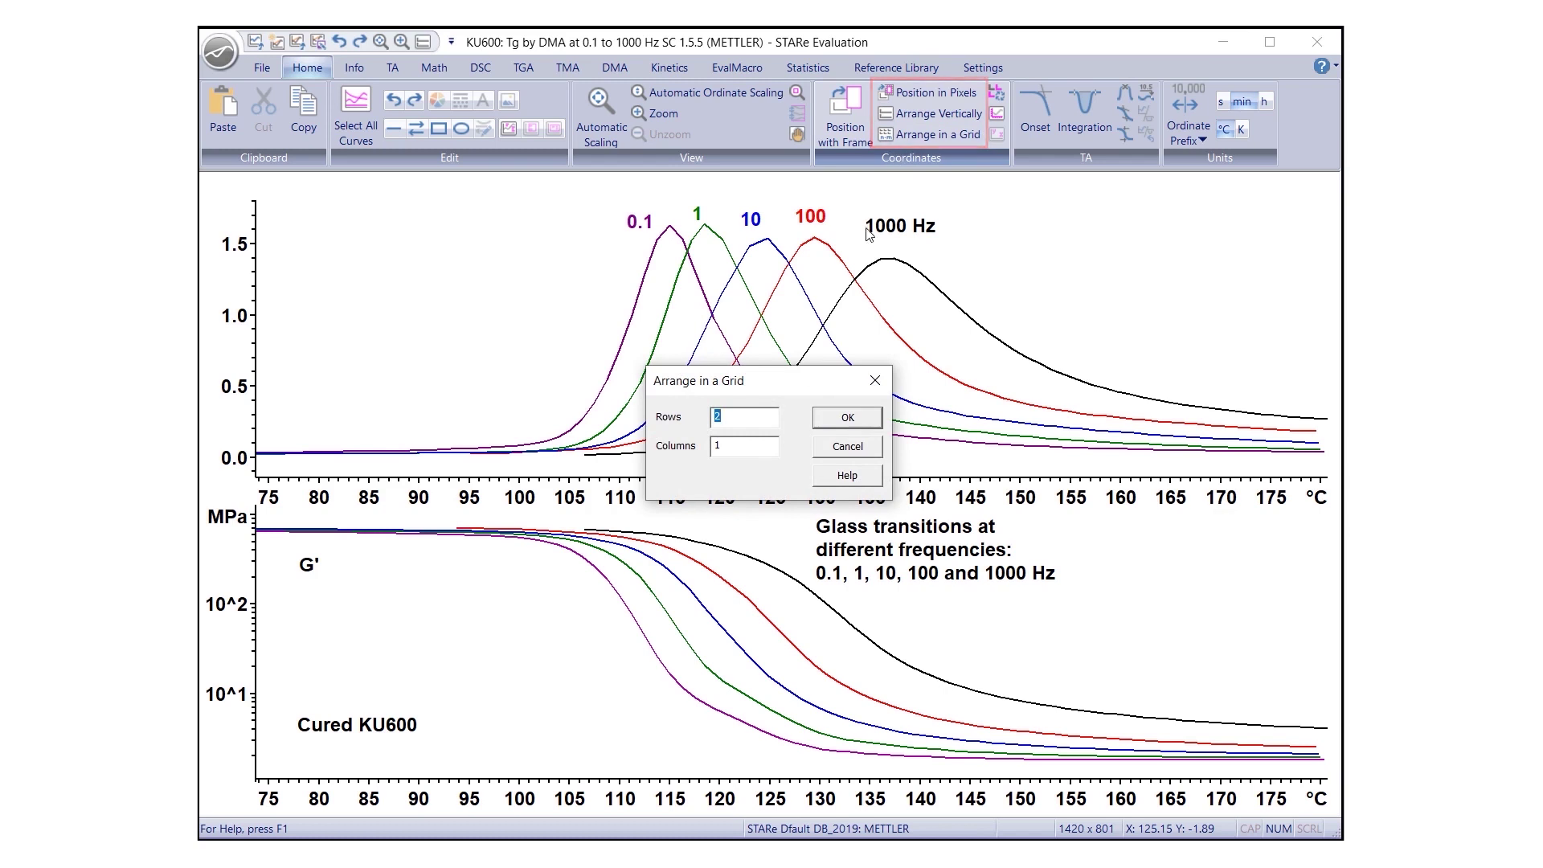
key("Tab")
type("2")
left_click(848, 419)
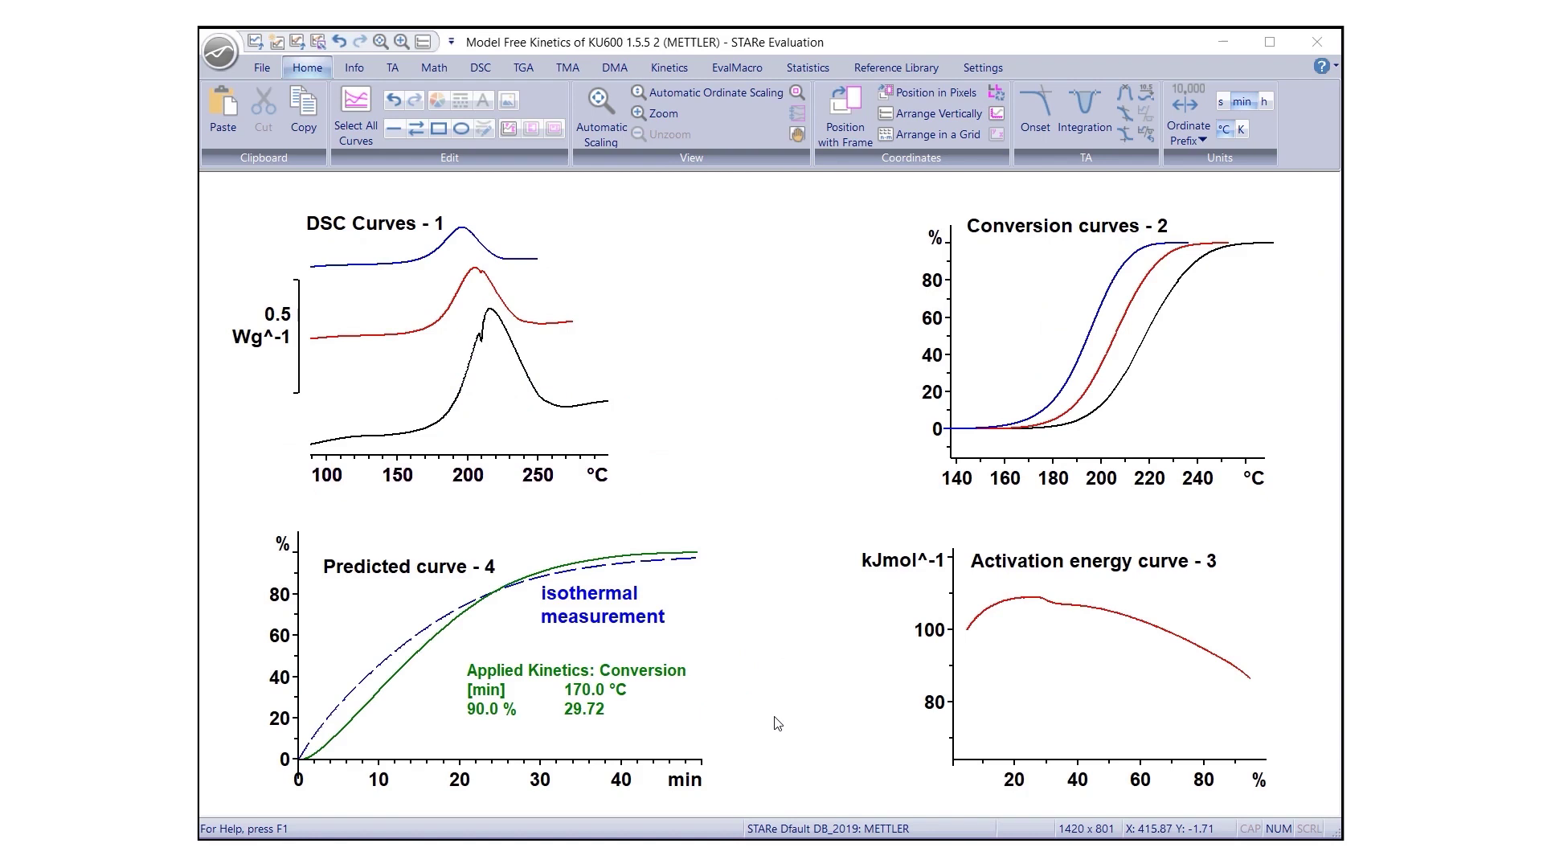
Select the DSC temperature axis and rotate the four diagrams four times back to the original layout
left_click(568, 462)
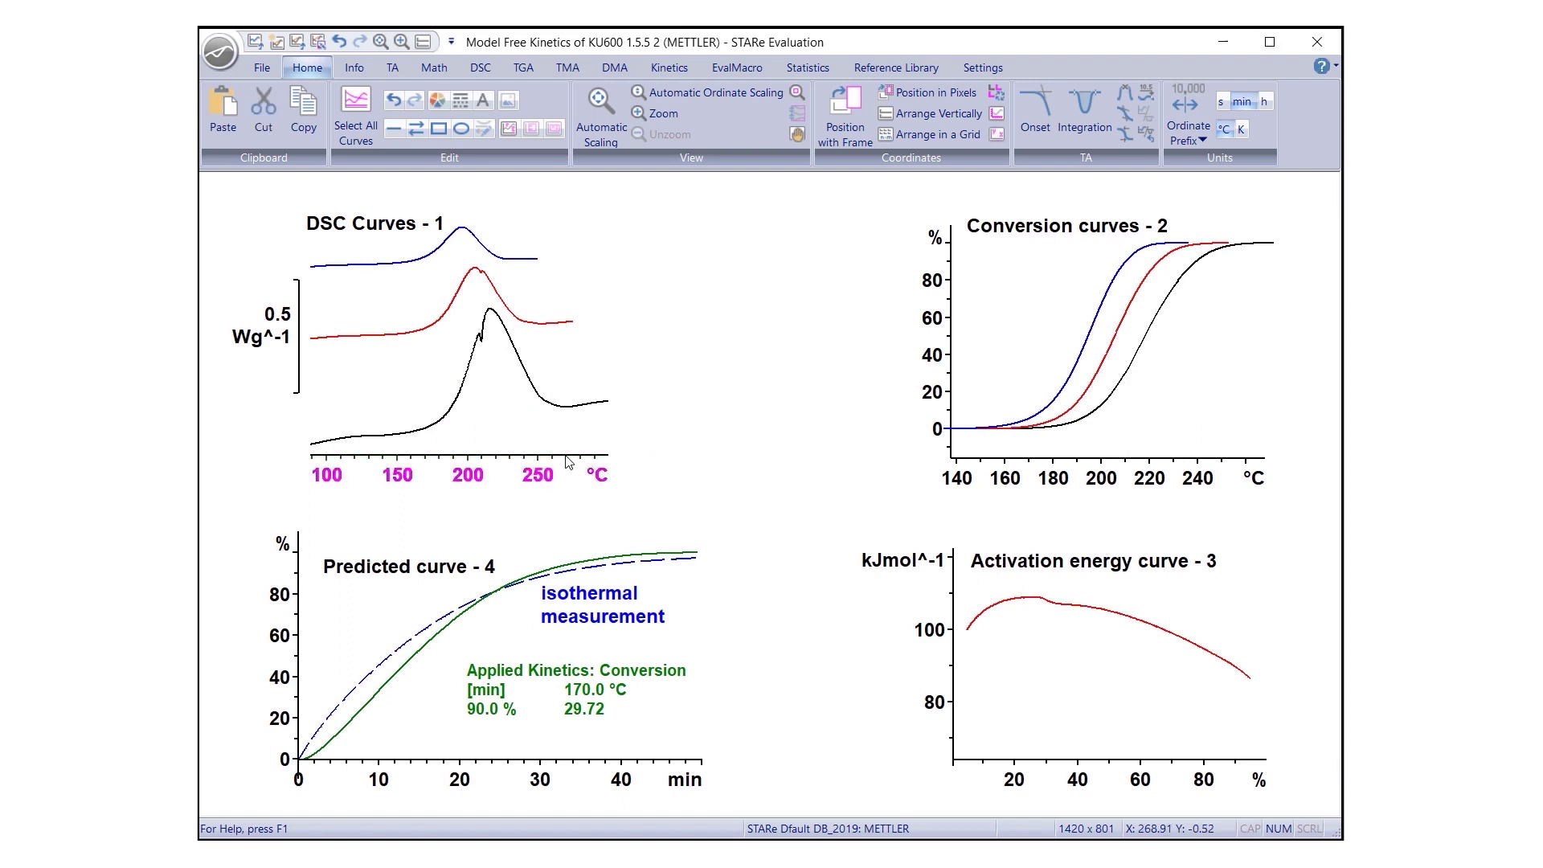
left_click(995, 96)
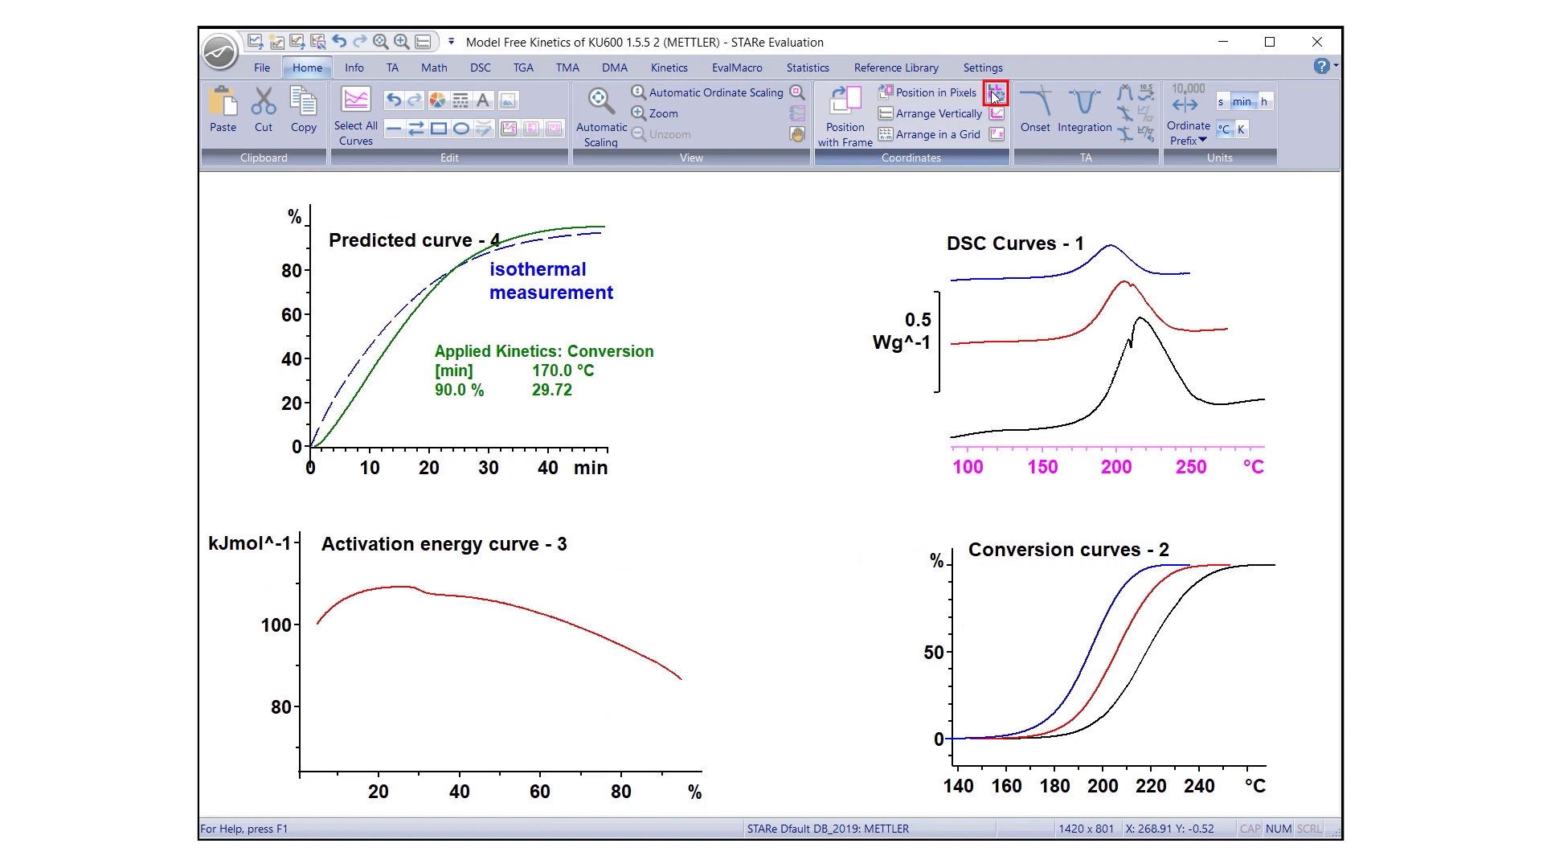
left_click(995, 96)
left_click(995, 96)
left_click(995, 95)
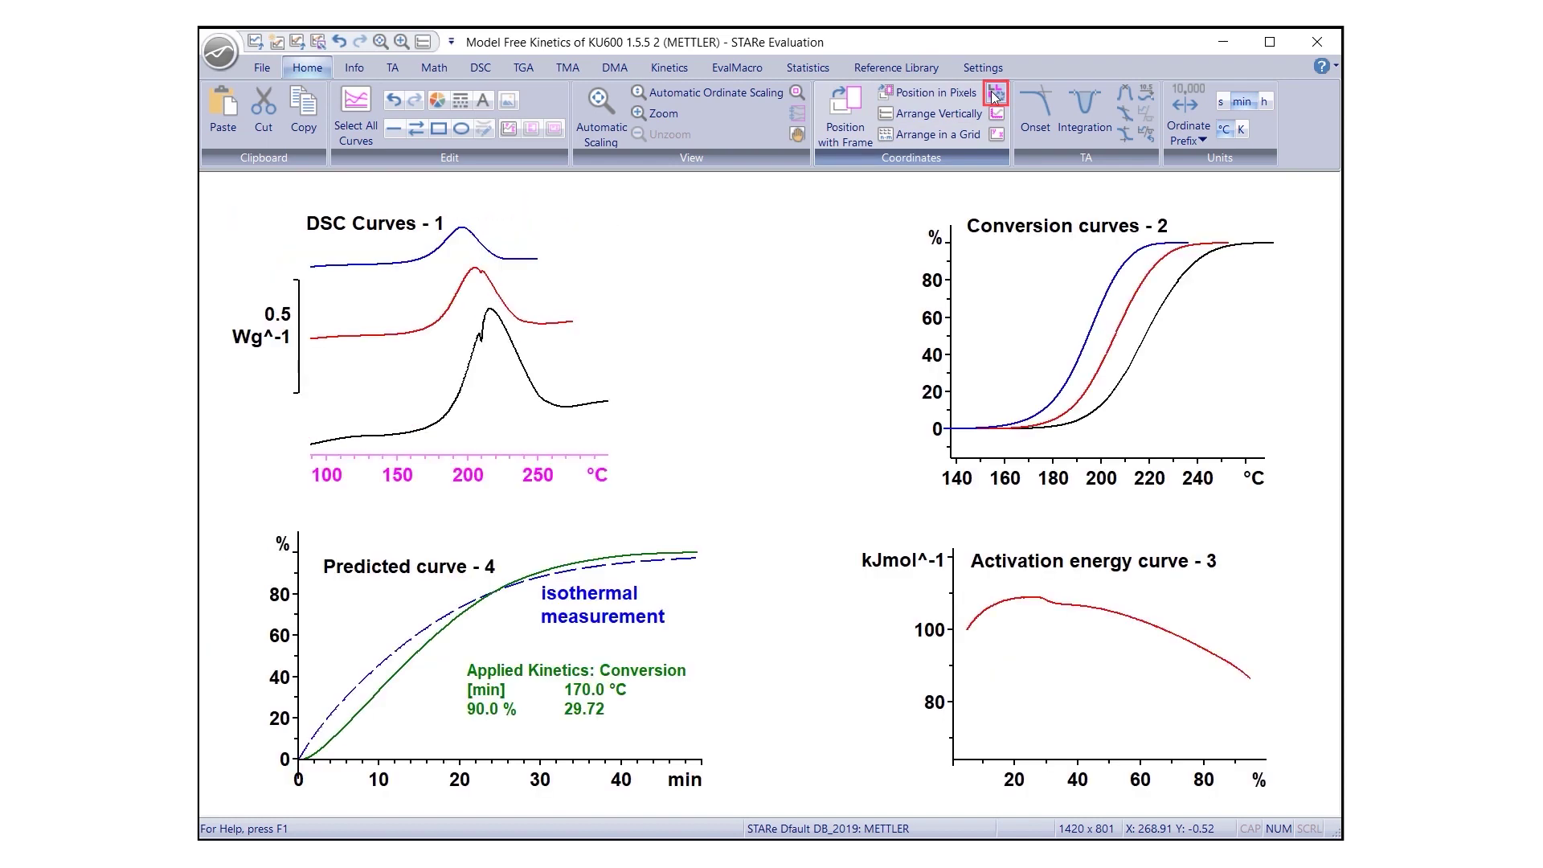
left_click(784, 729)
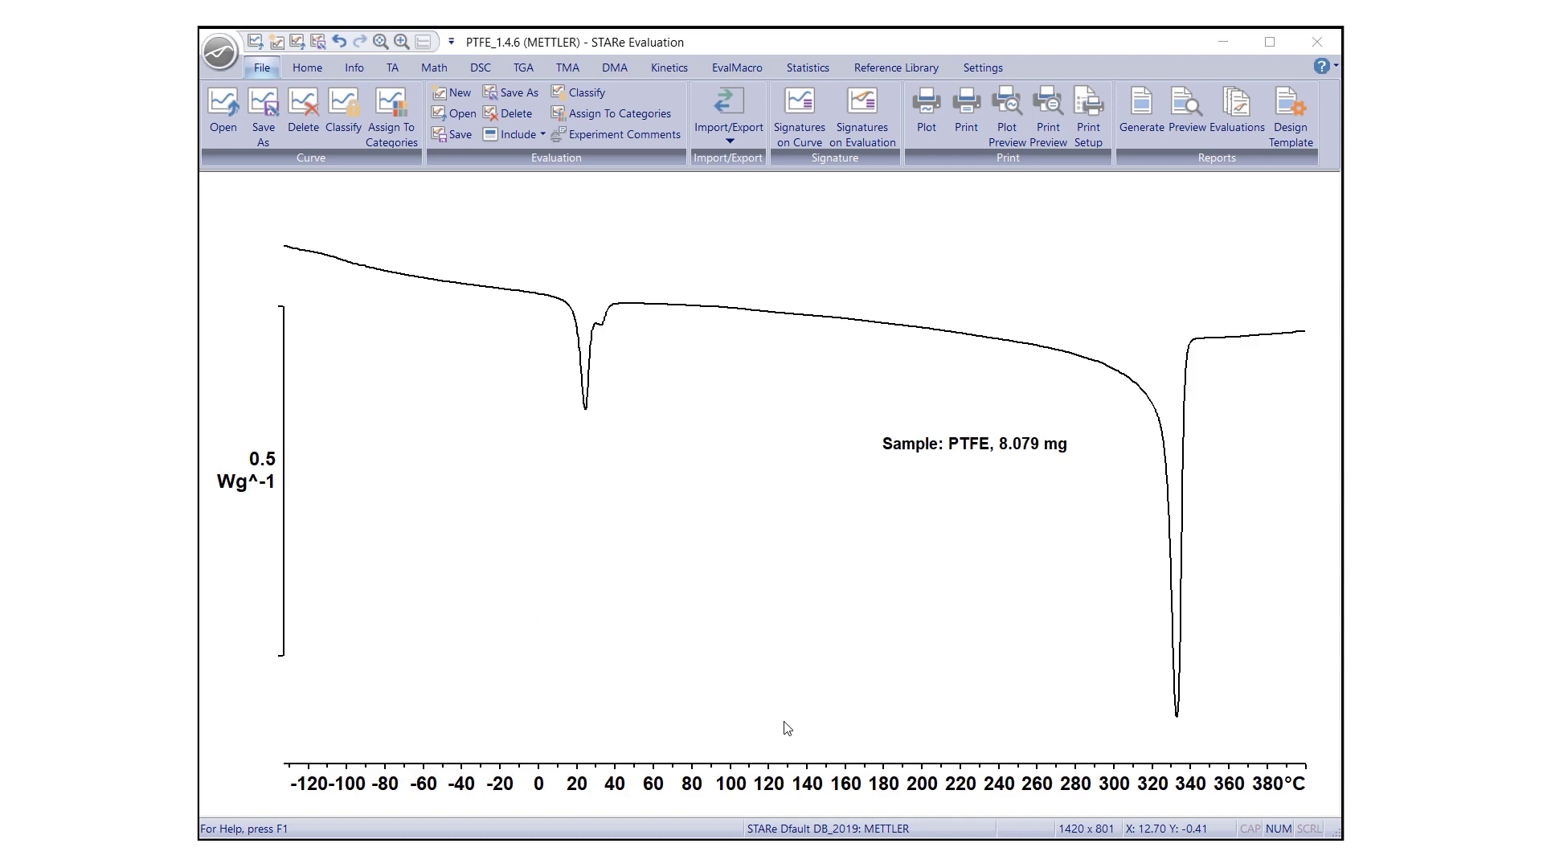
Overlay the PTFE new curve on the plot and separate the curves into stacked panels
left_click(227, 121)
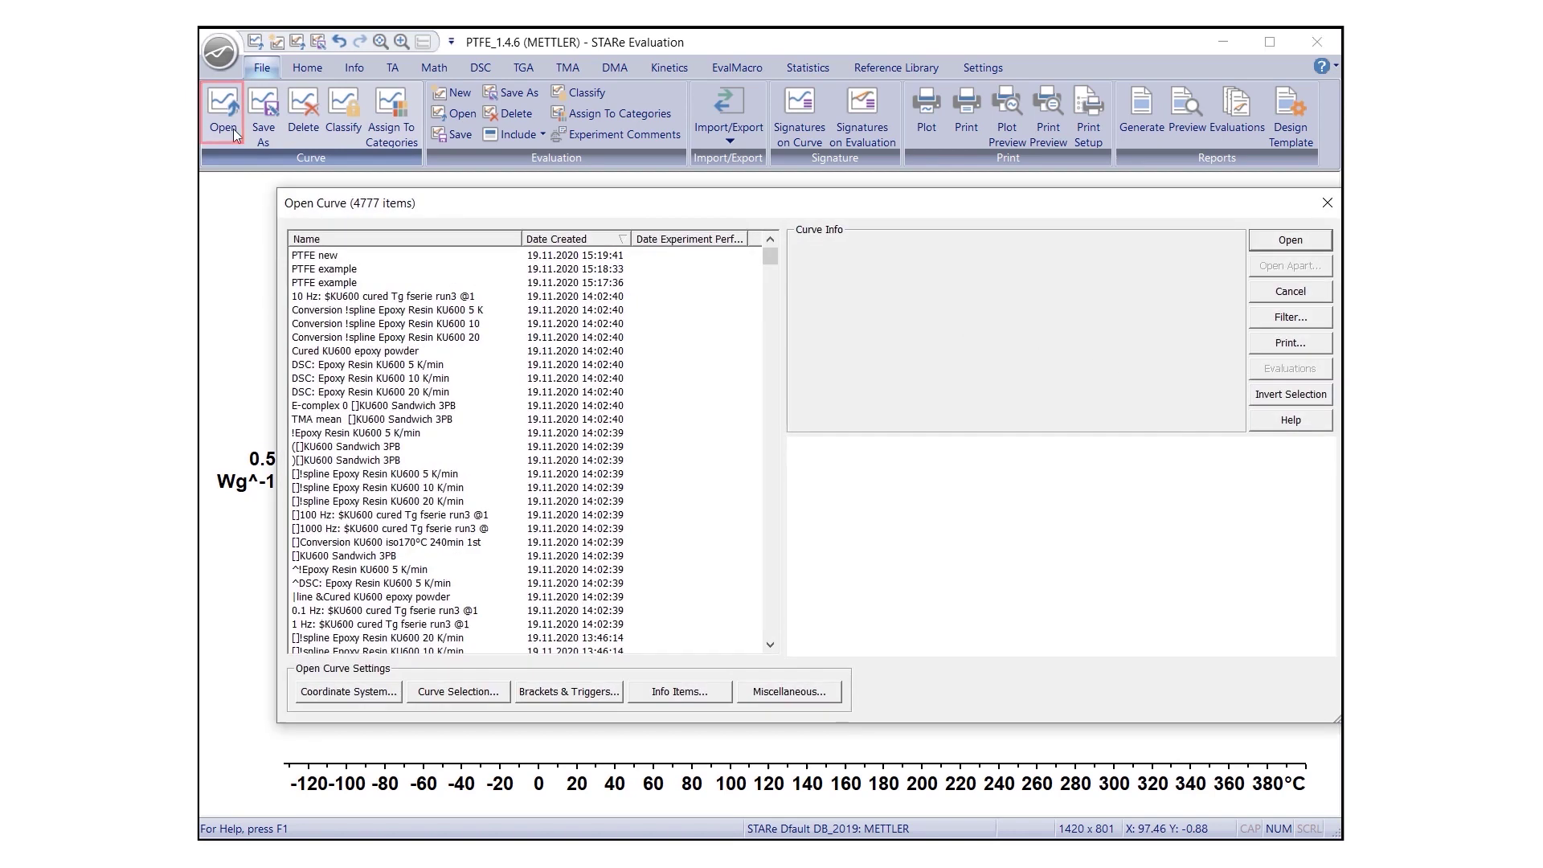
left_click(318, 256)
left_click(338, 693)
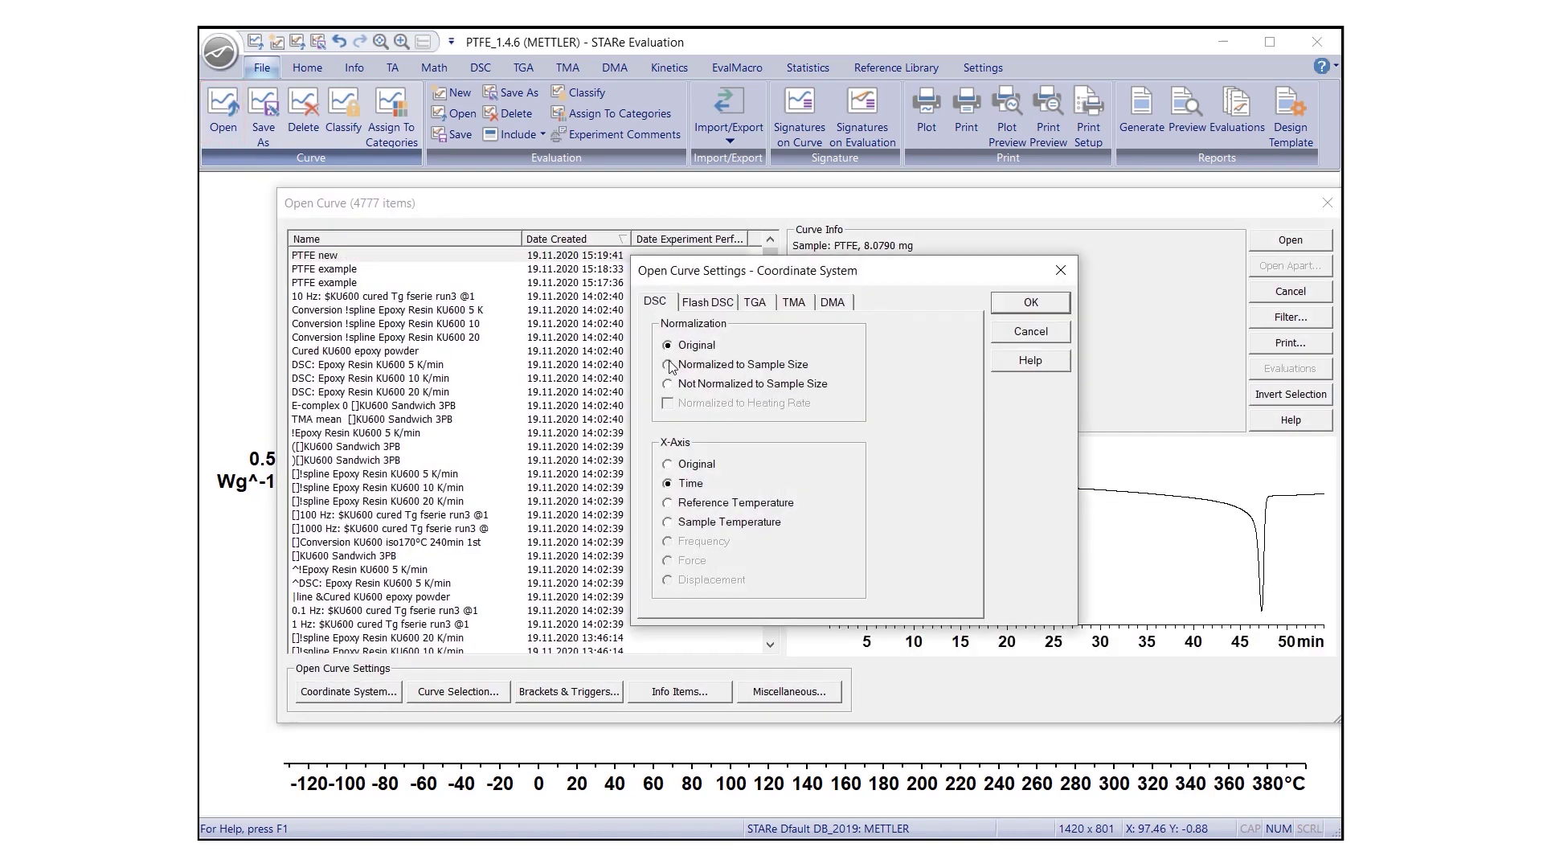
left_click(1032, 304)
left_click(1276, 246)
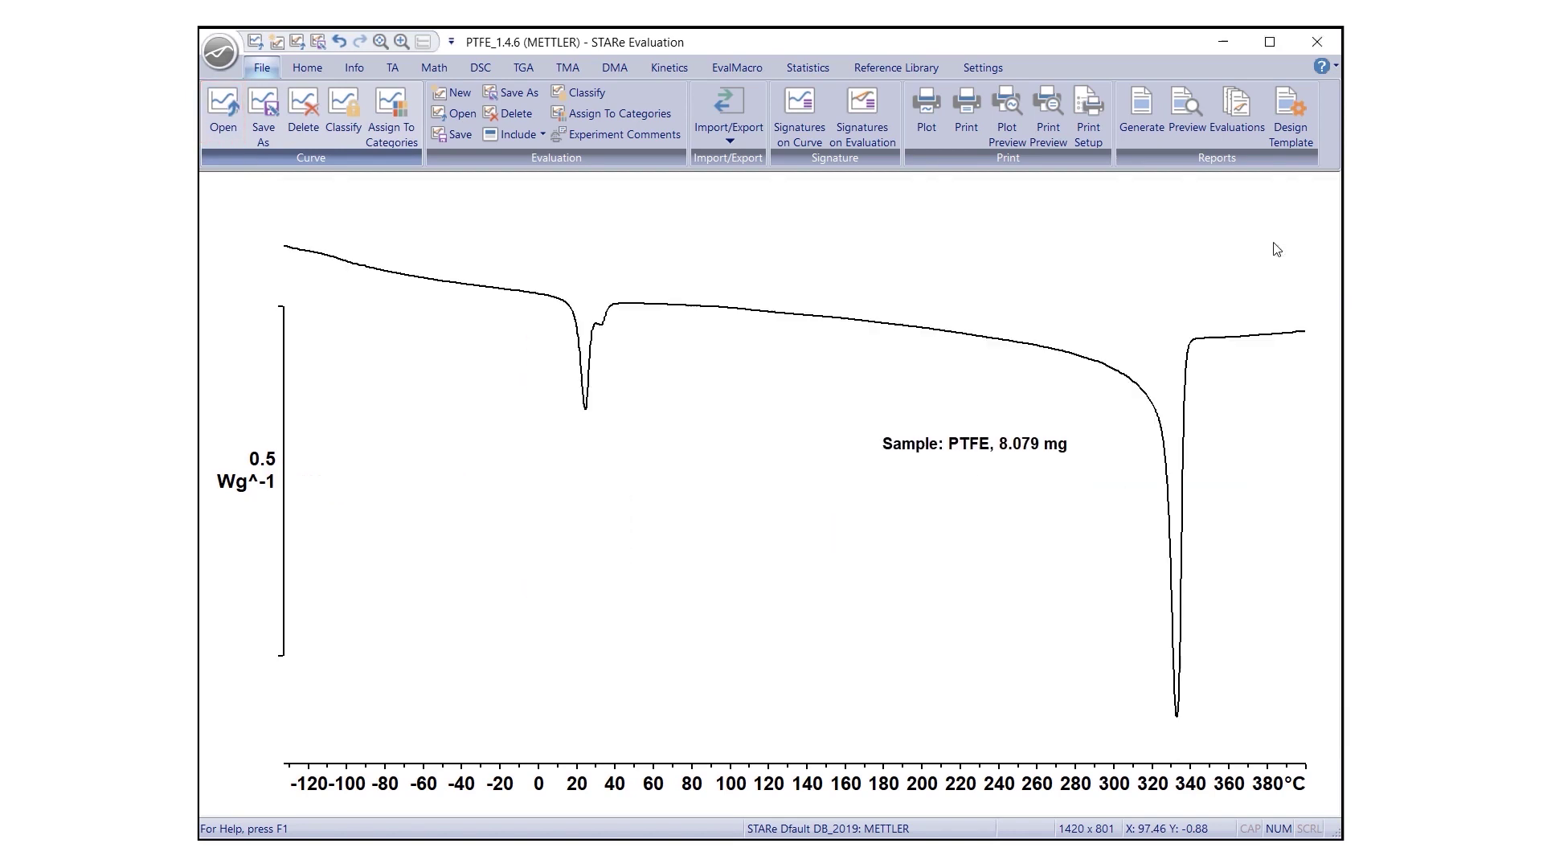
left_click(424, 44)
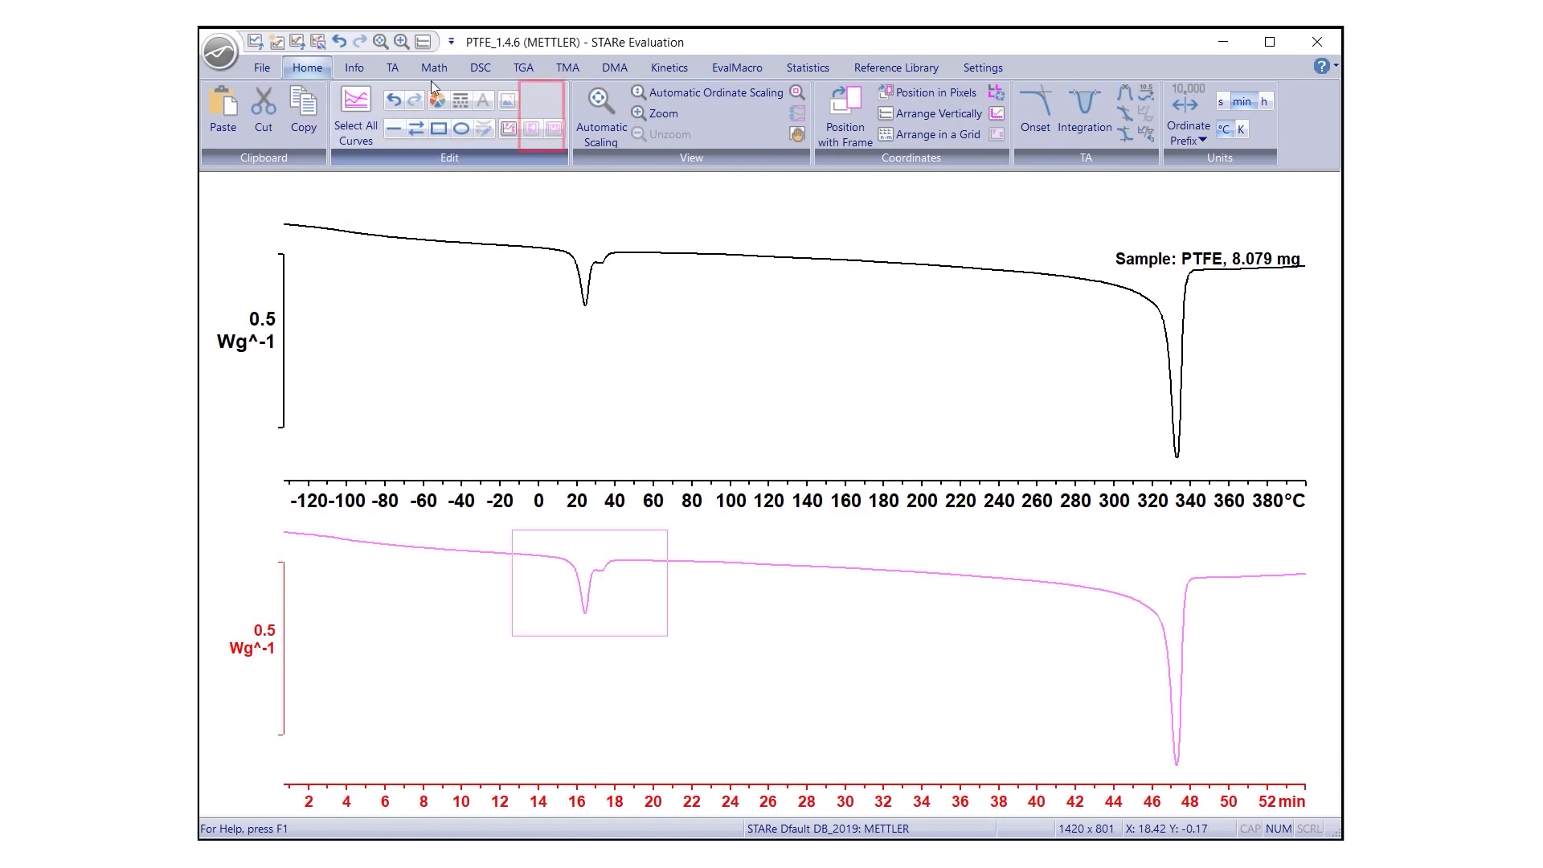
Cut the lower magenta PTFE curve to the boxed 16 min peak and select the new red curve
left_click(434, 69)
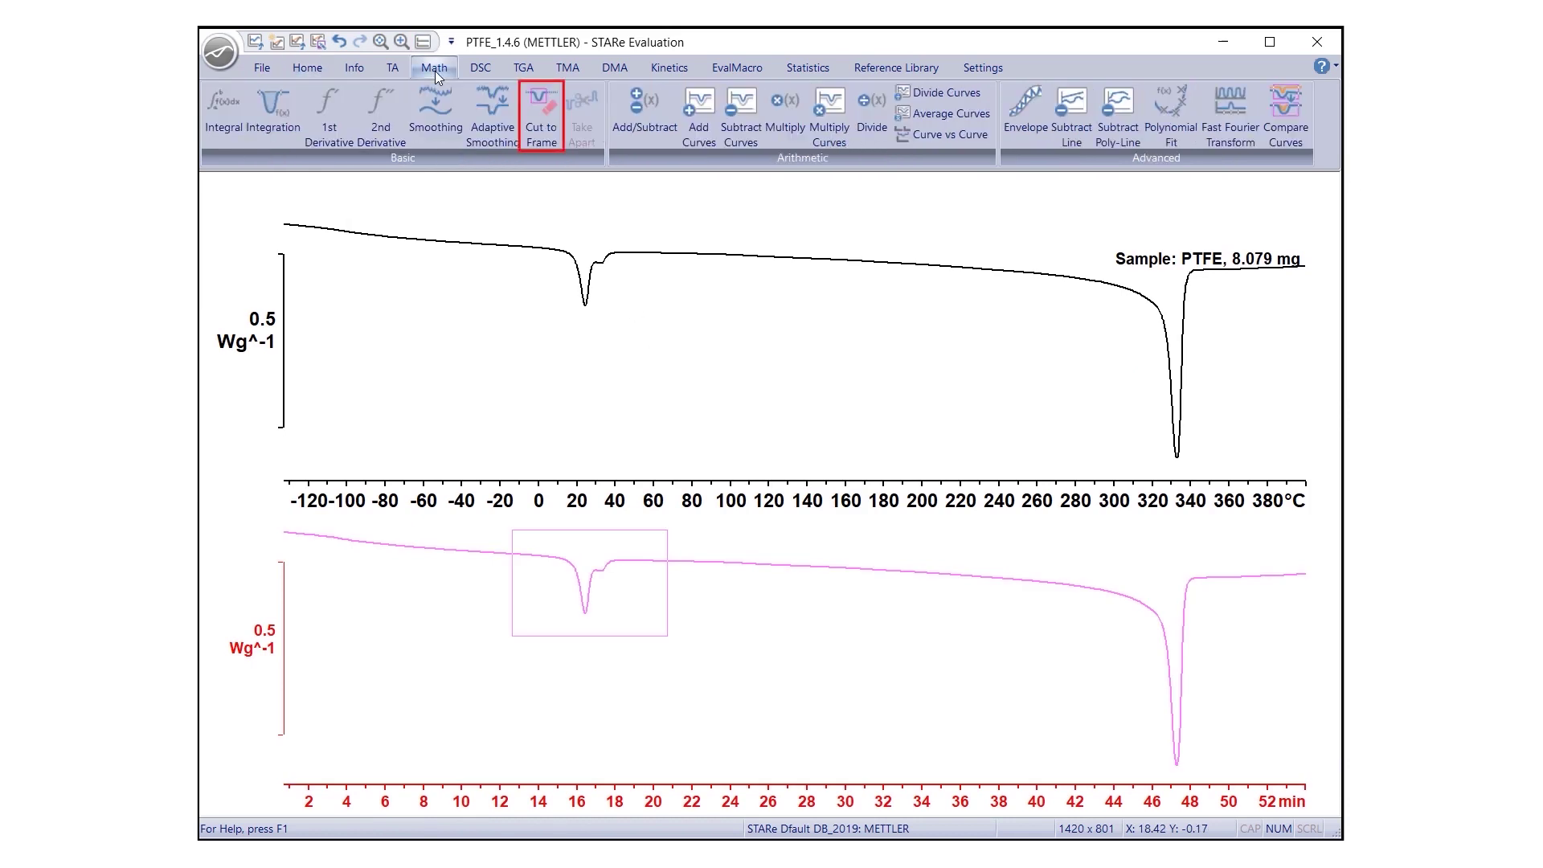
left_click(536, 144)
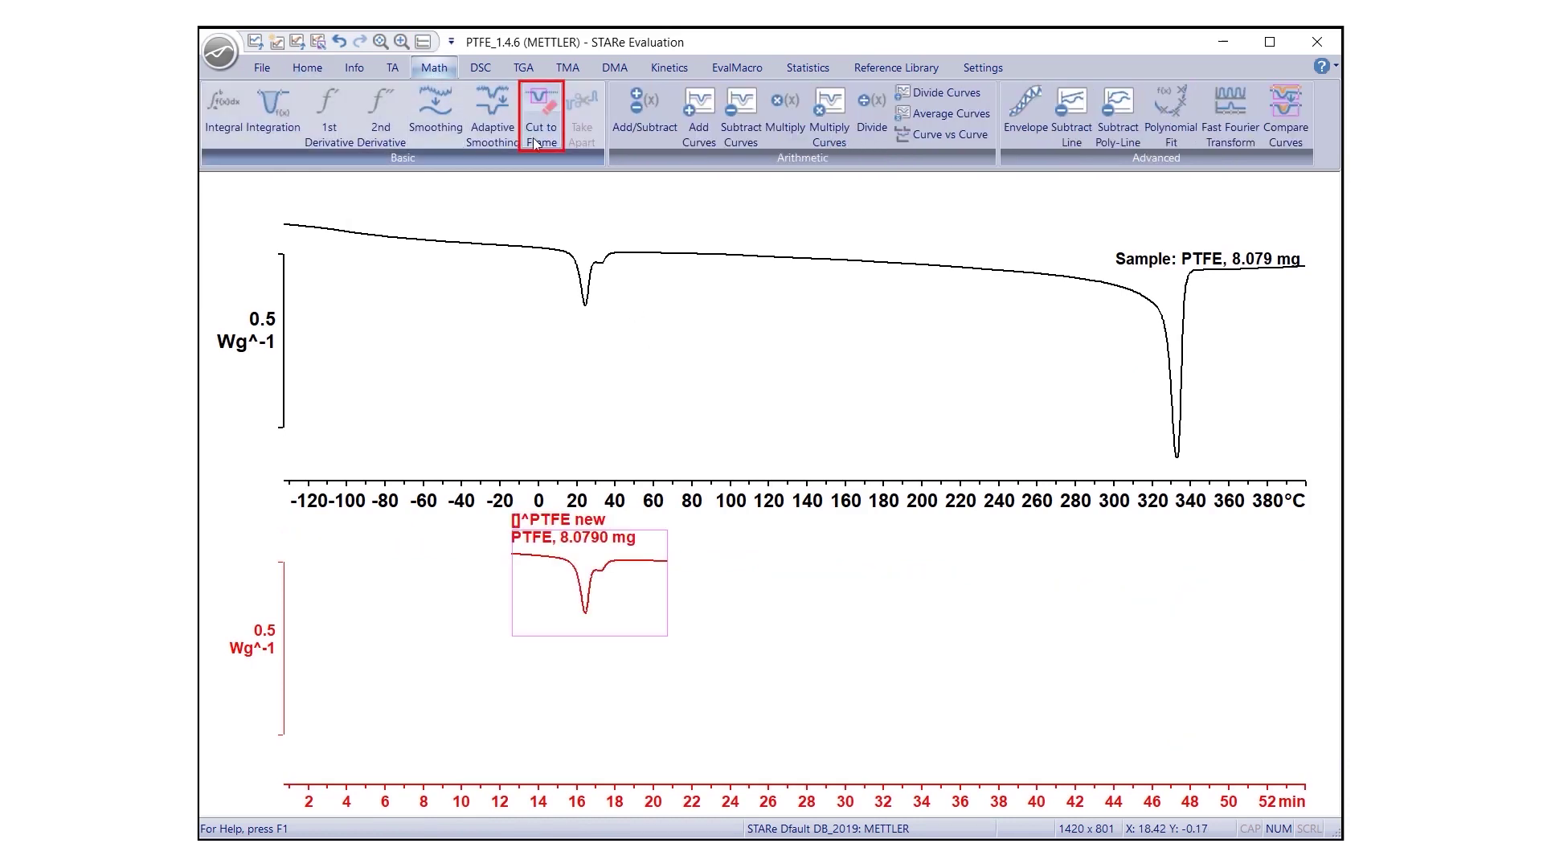
left_click(579, 523)
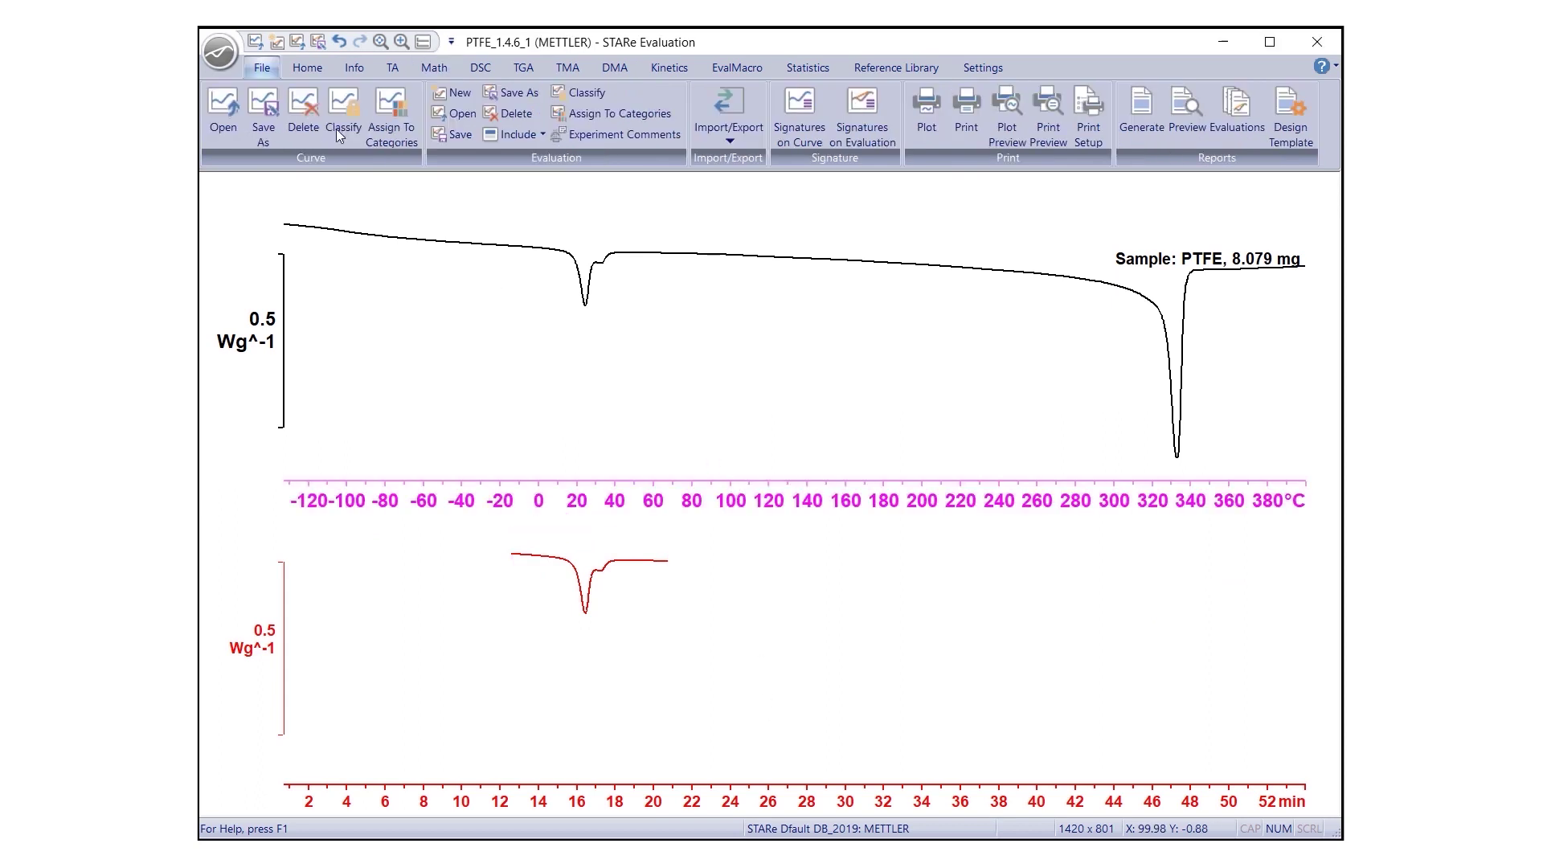
Make the black curve fill the plot and place the red peak as an auto-scaled inset in a drawn frame
left_click(296, 68)
left_click(840, 133)
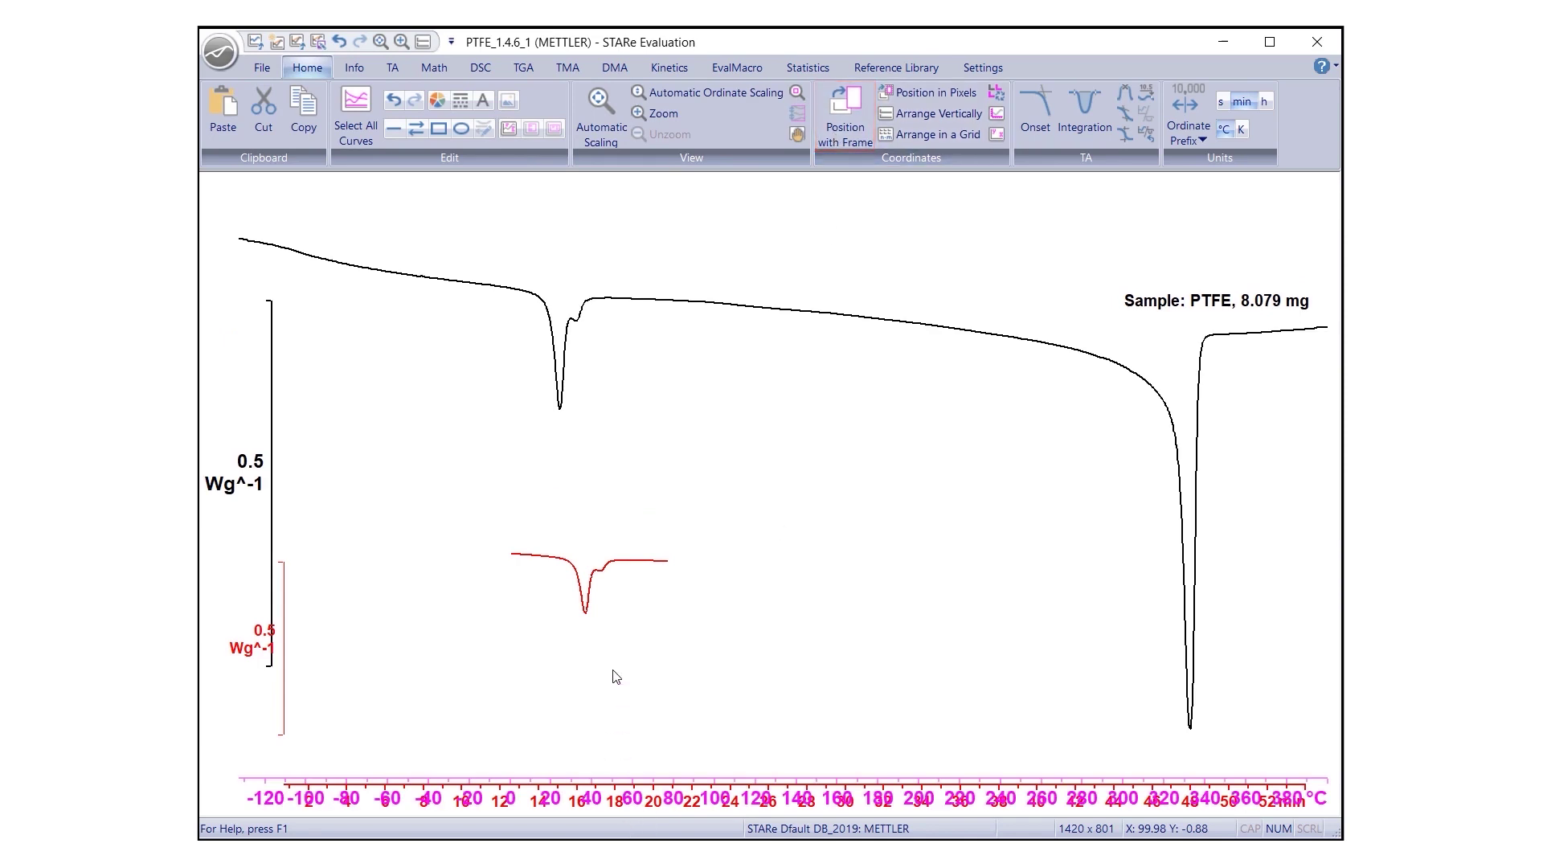
left_click_drag(749, 395, 1052, 689)
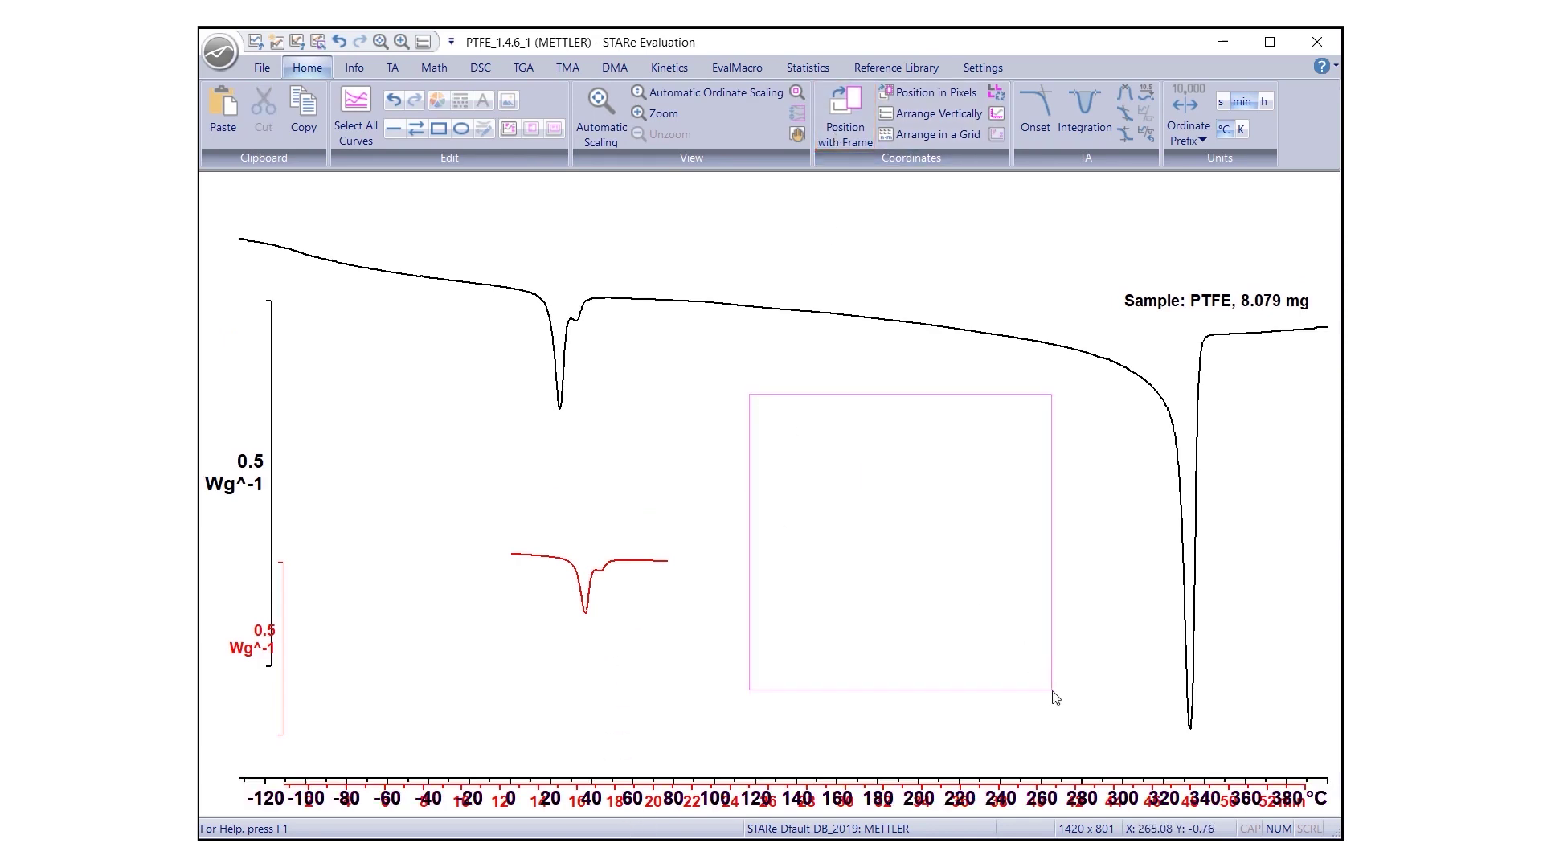
left_click(701, 800)
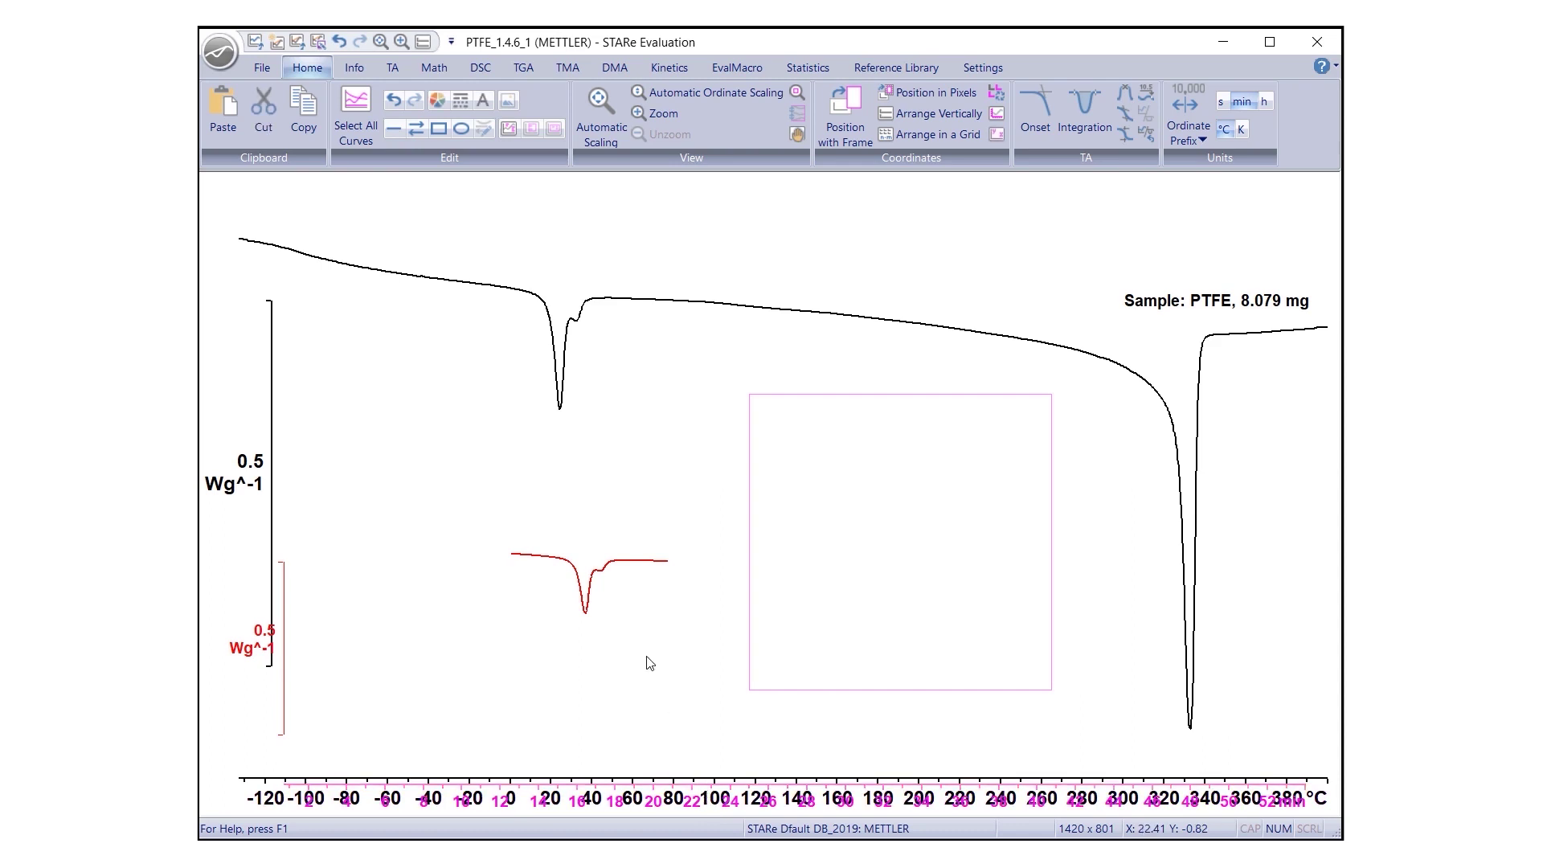
left_click(840, 110)
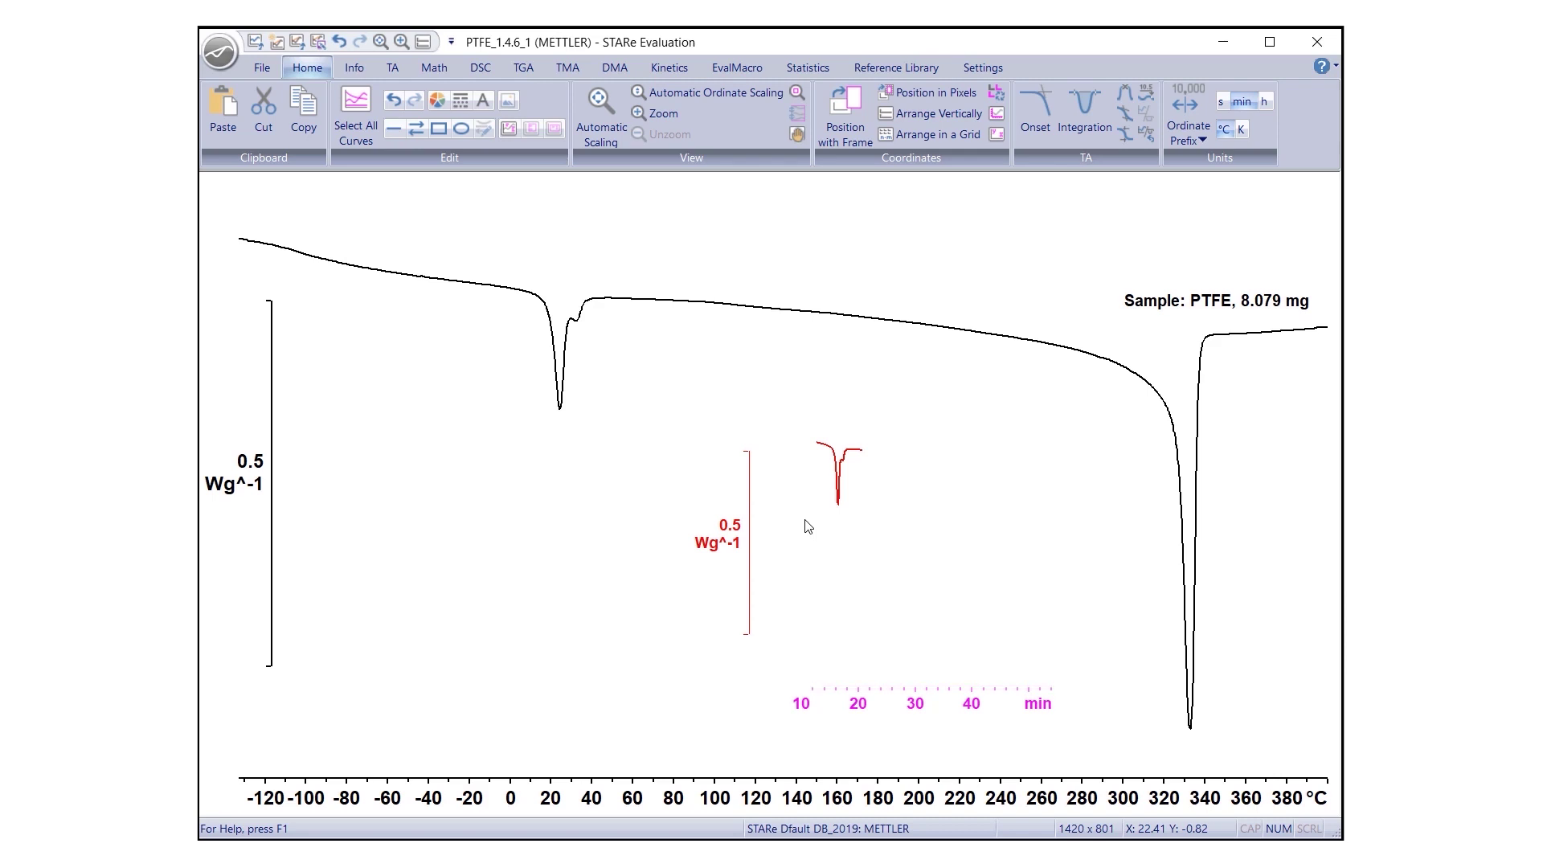
left_click(600, 103)
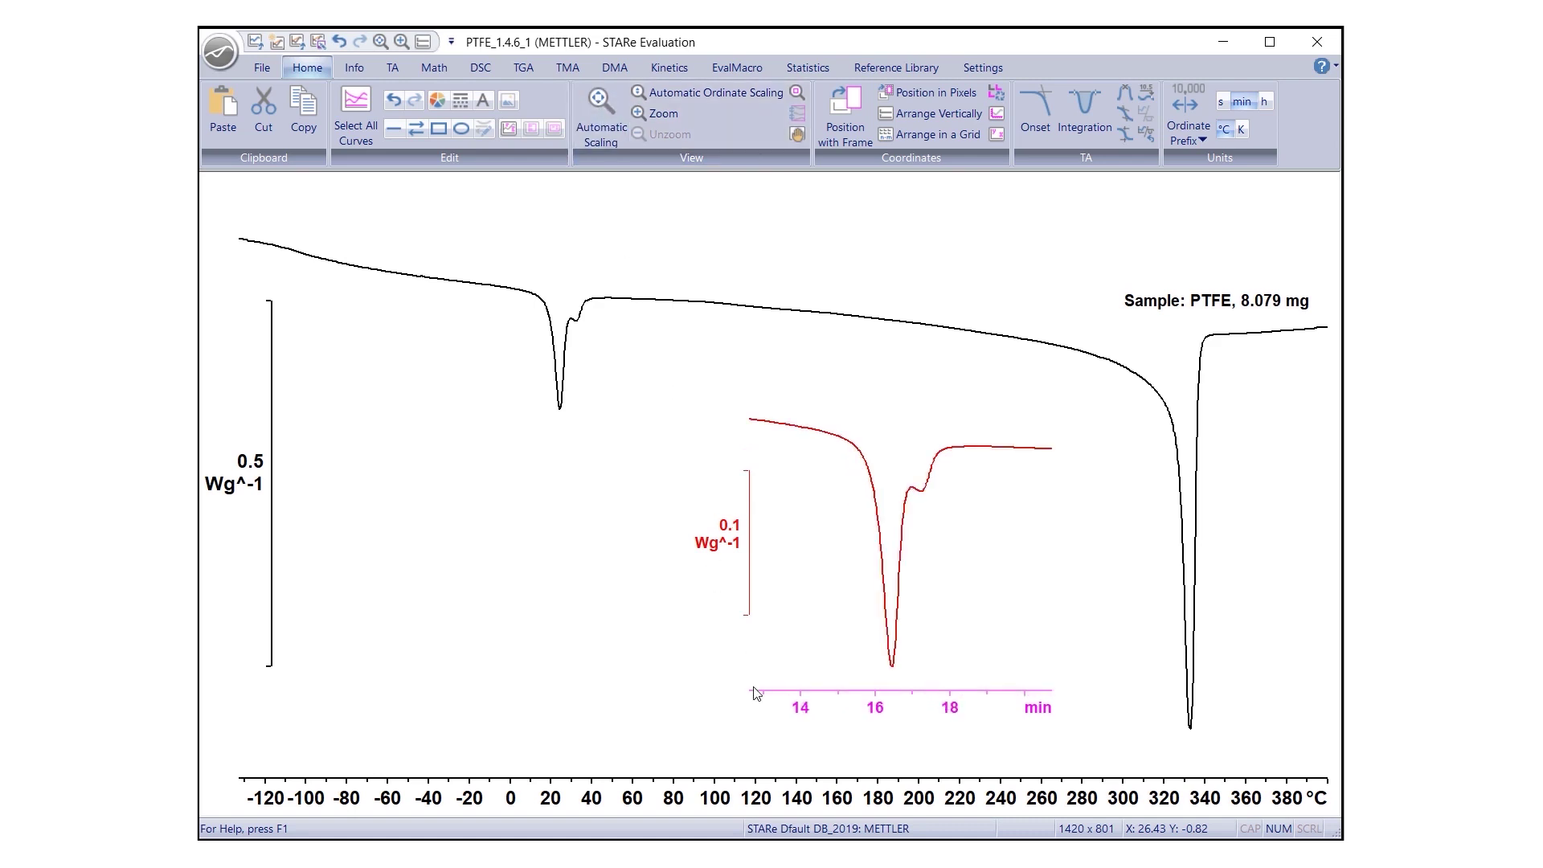
left_click(768, 729)
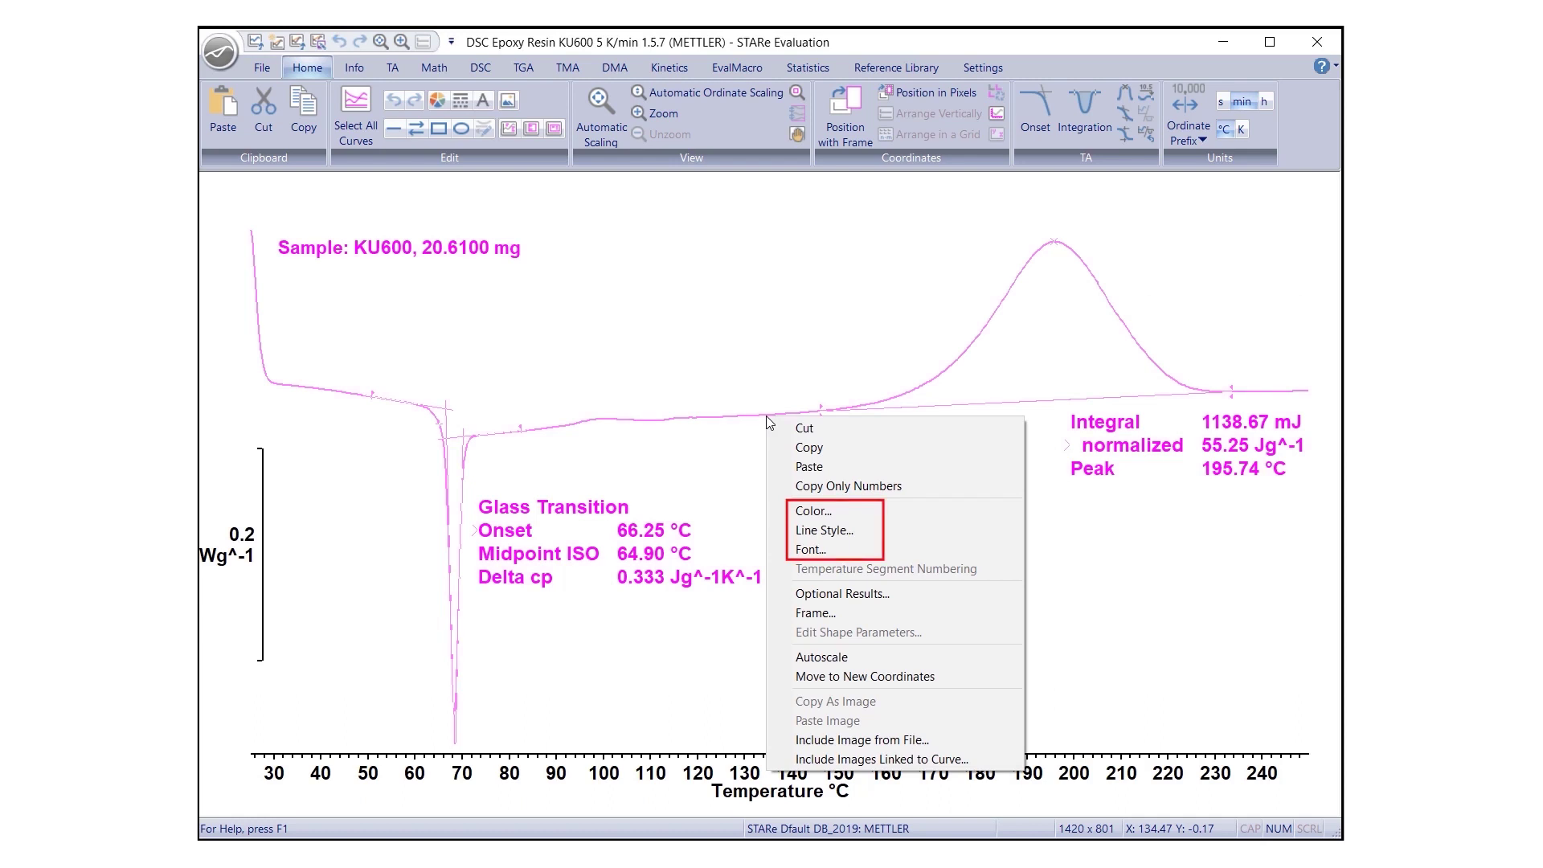
Colour the KU600 glass transition evaluation dark blue, keep its line style, and confirm the results font
left_click(441, 102)
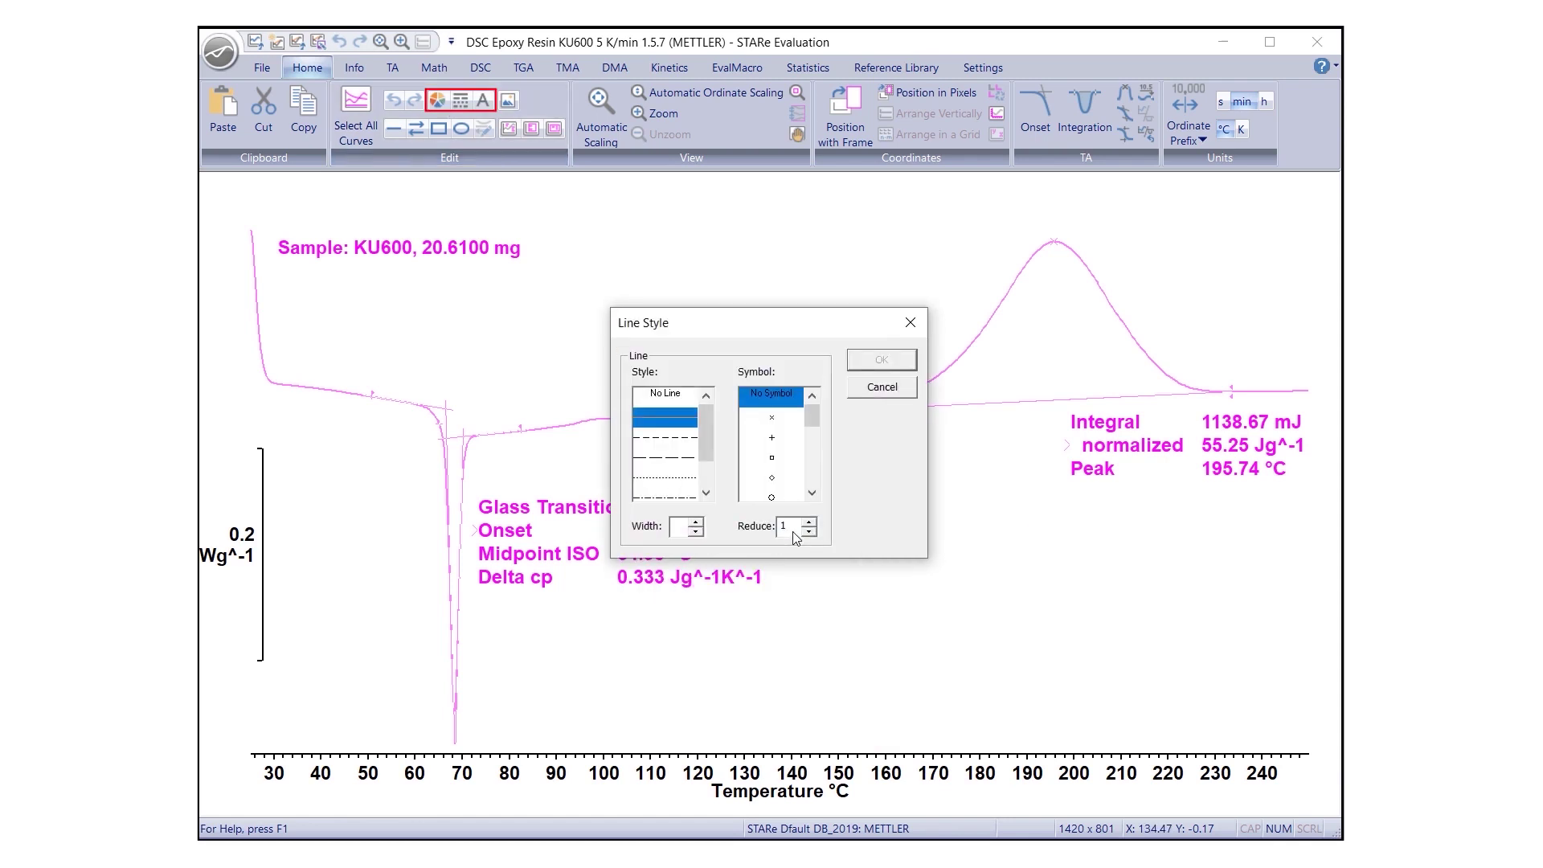
left_click(882, 388)
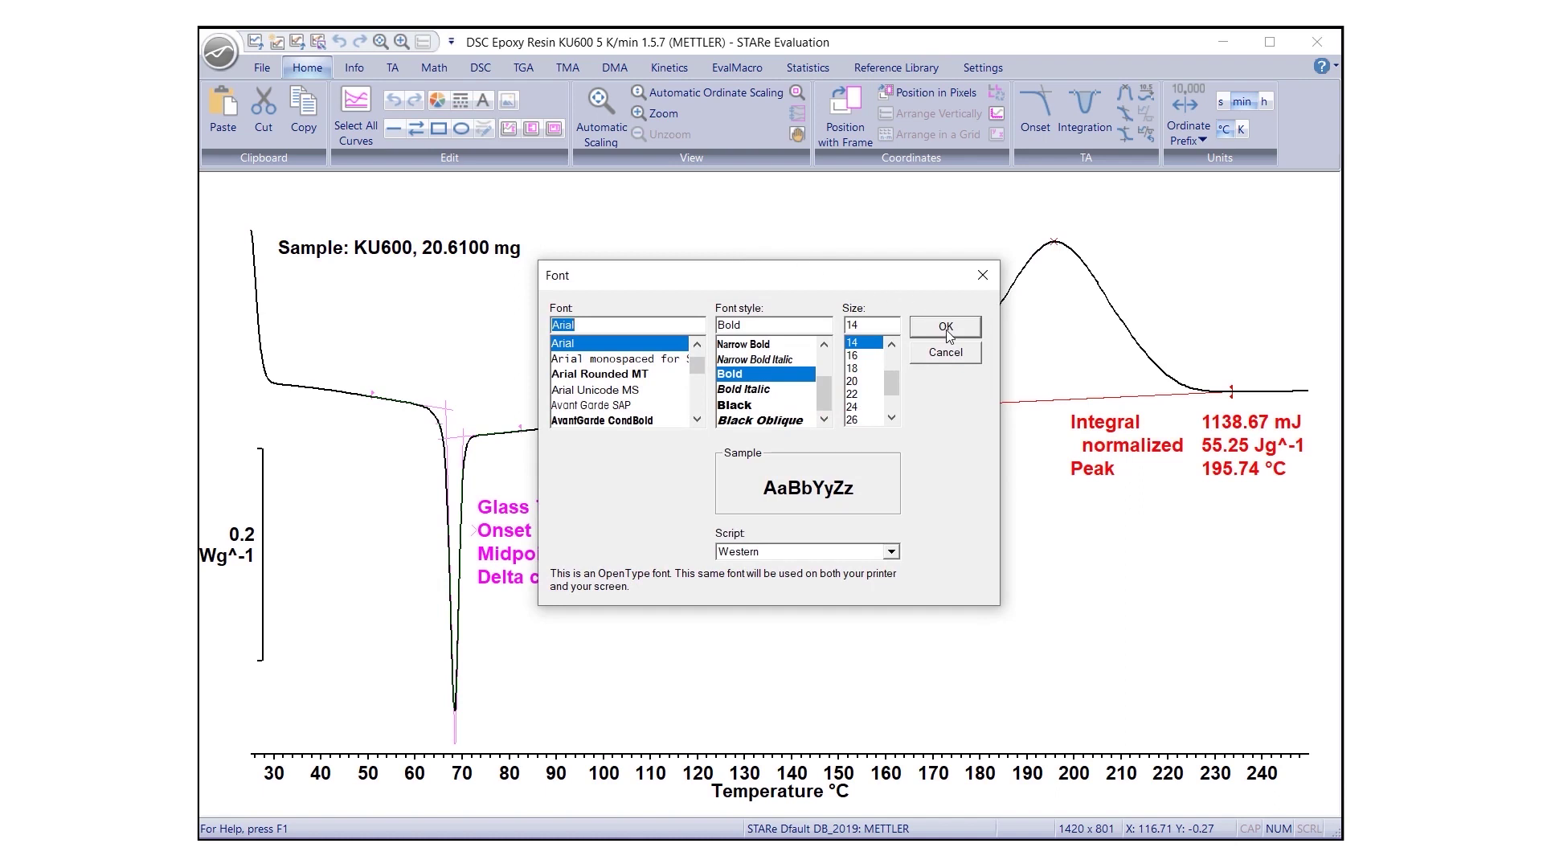
left_click(947, 329)
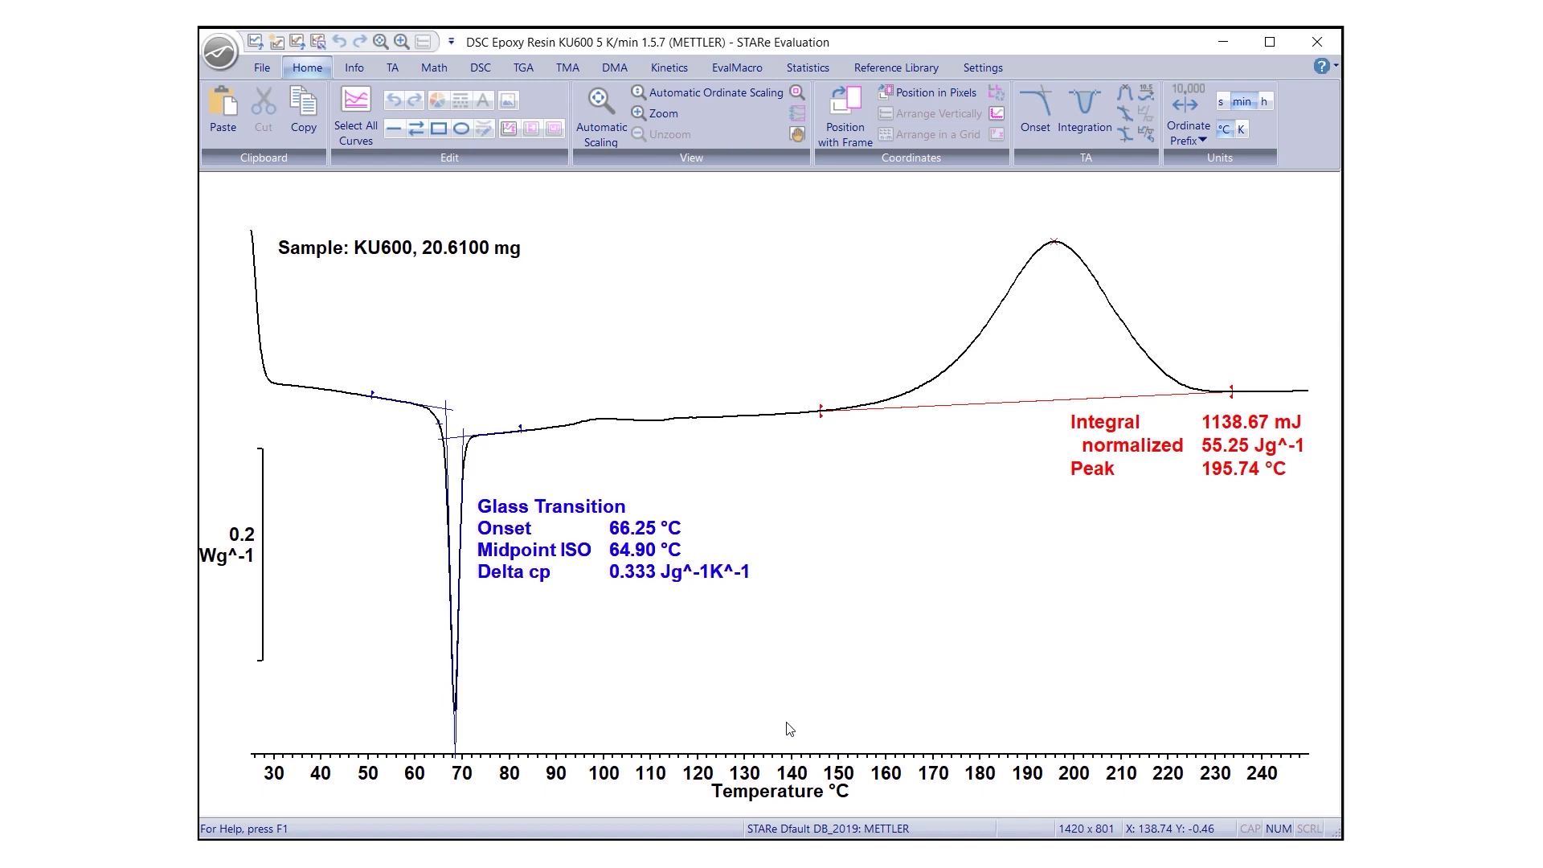
left_click(995, 73)
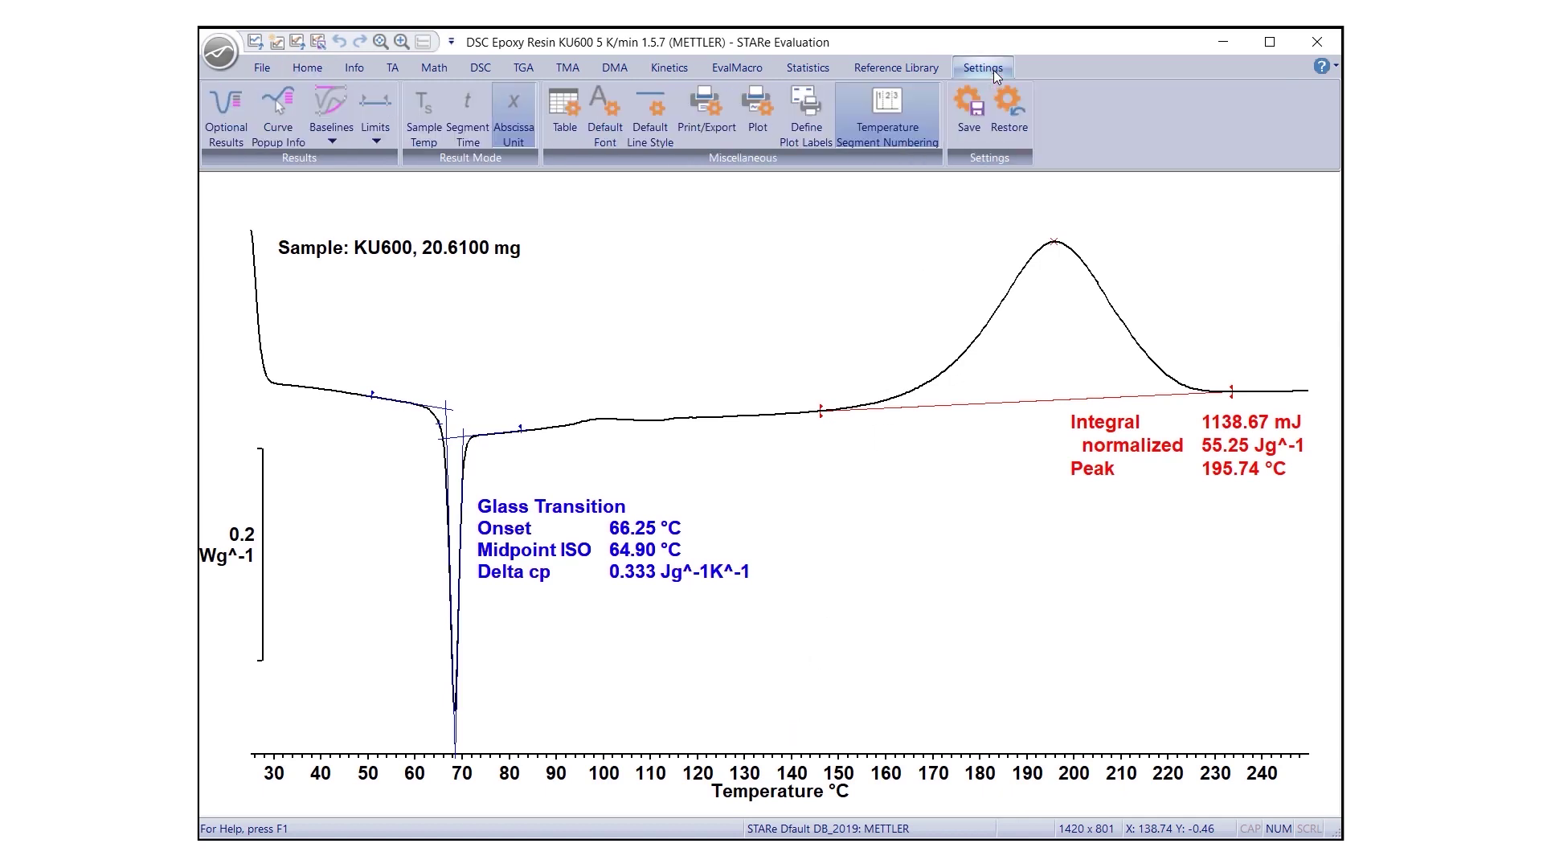
Save the current settings and move all result texts into a frame below the integral results
left_click(979, 142)
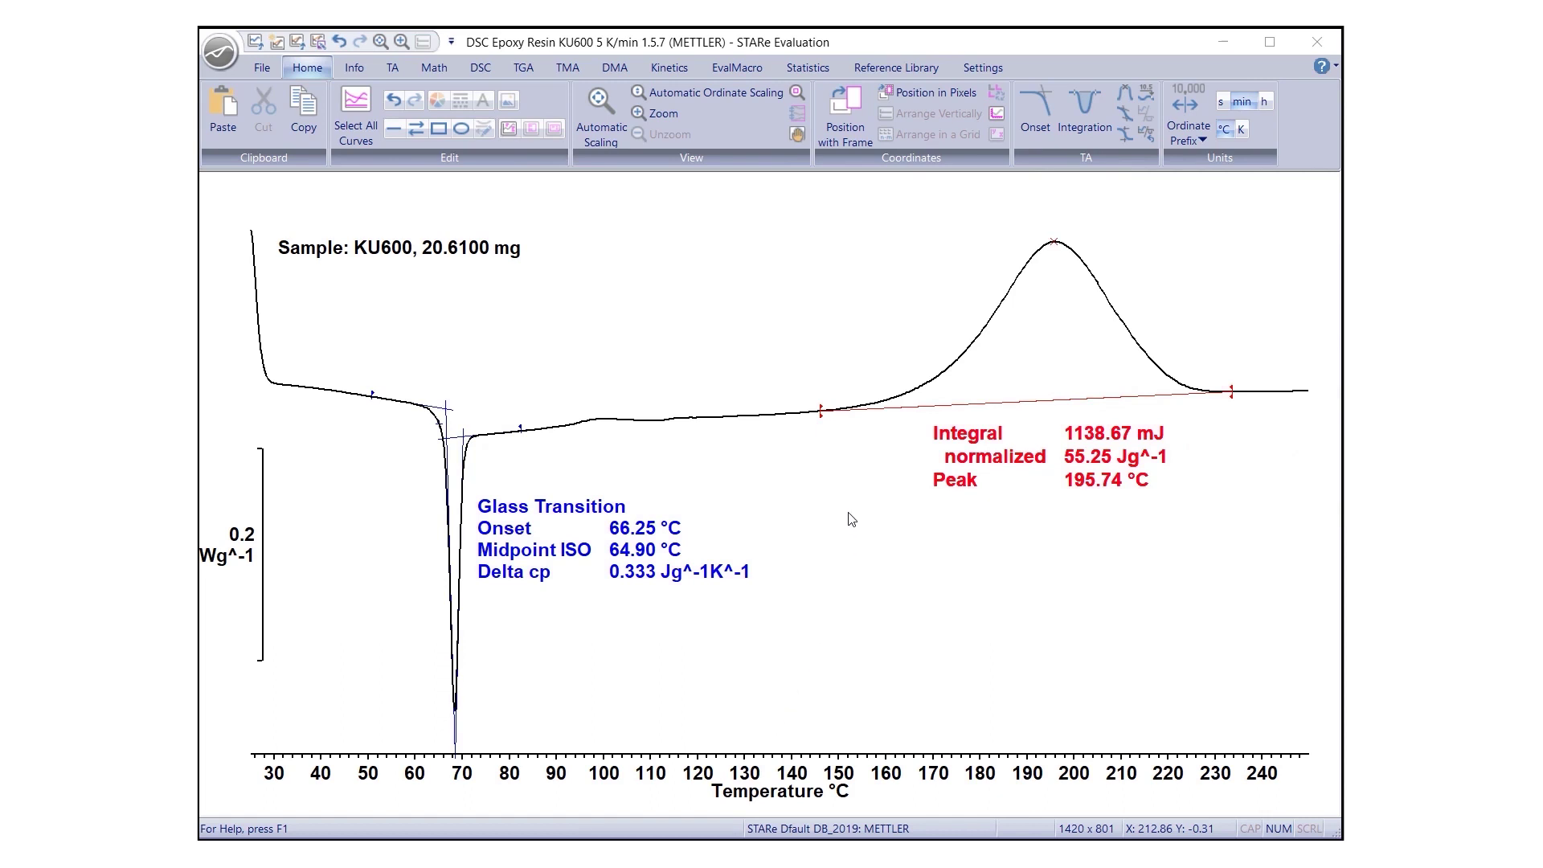
left_click_drag(850, 509, 1198, 748)
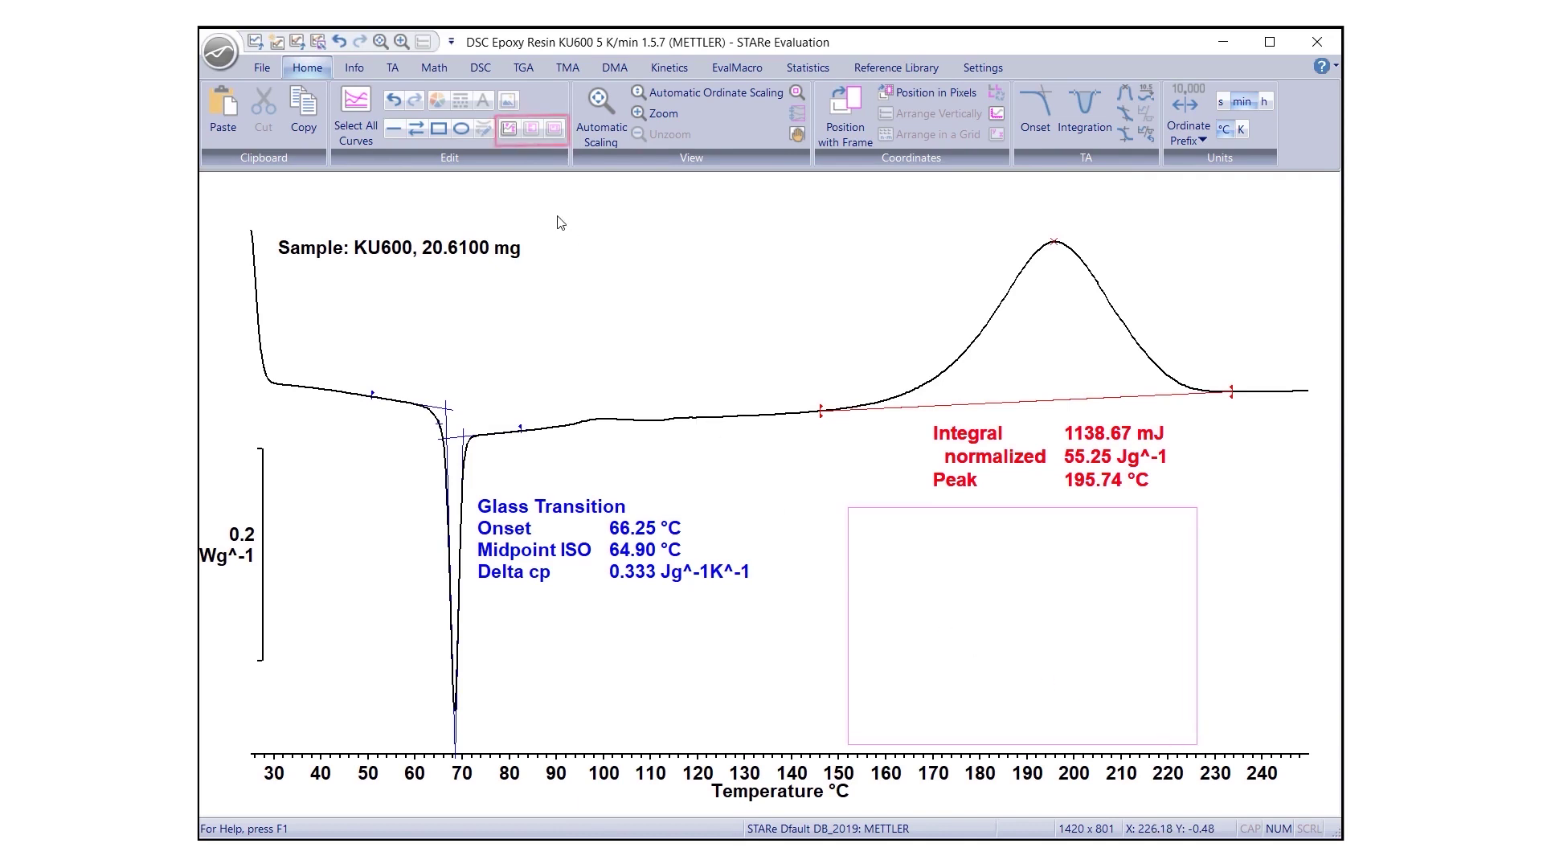
left_click(511, 135)
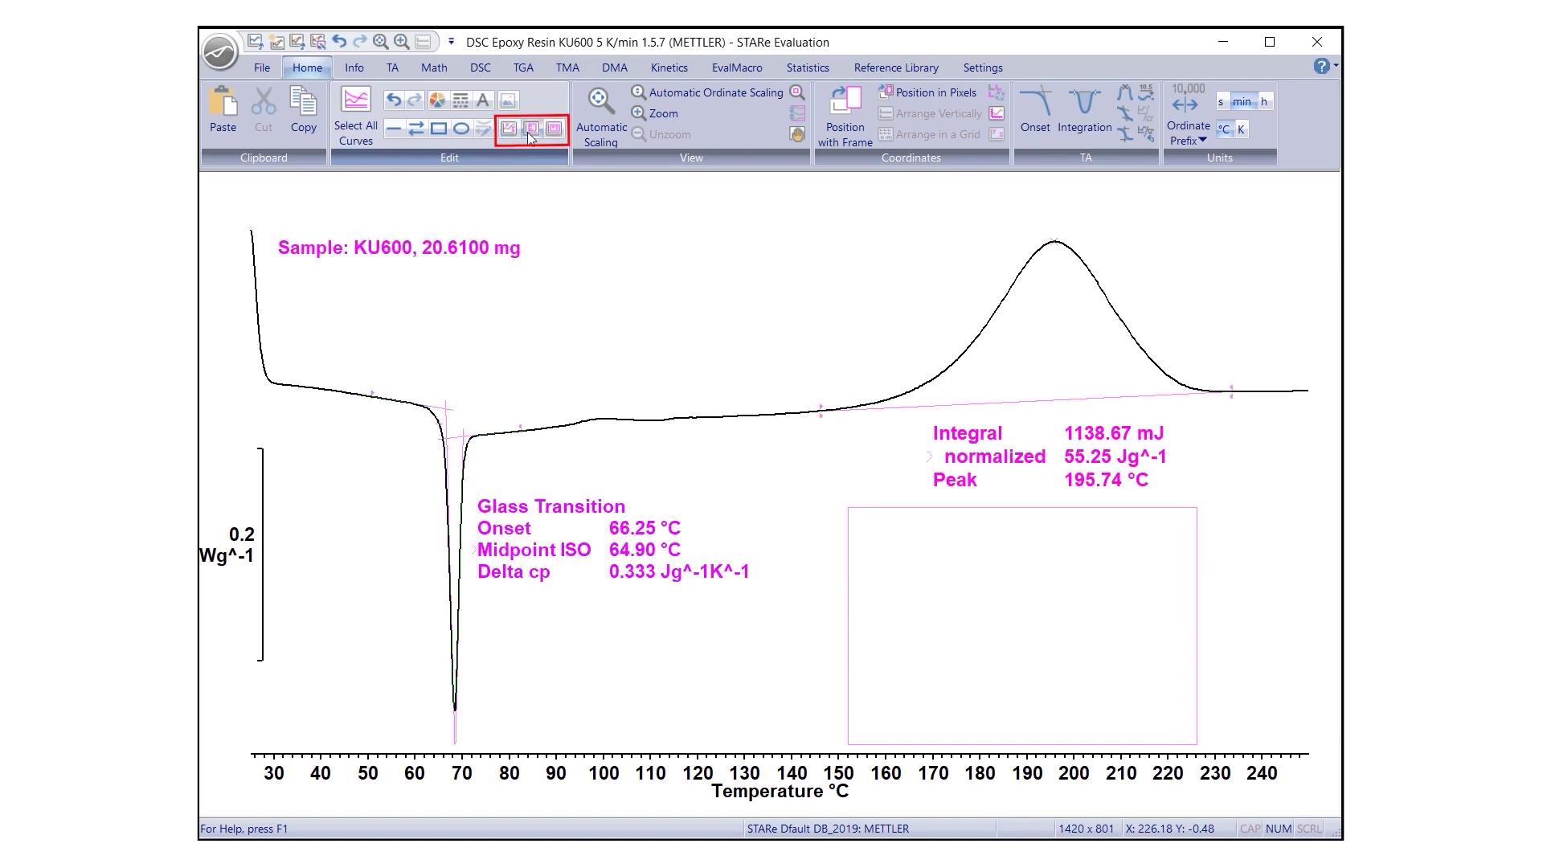
left_click(555, 135)
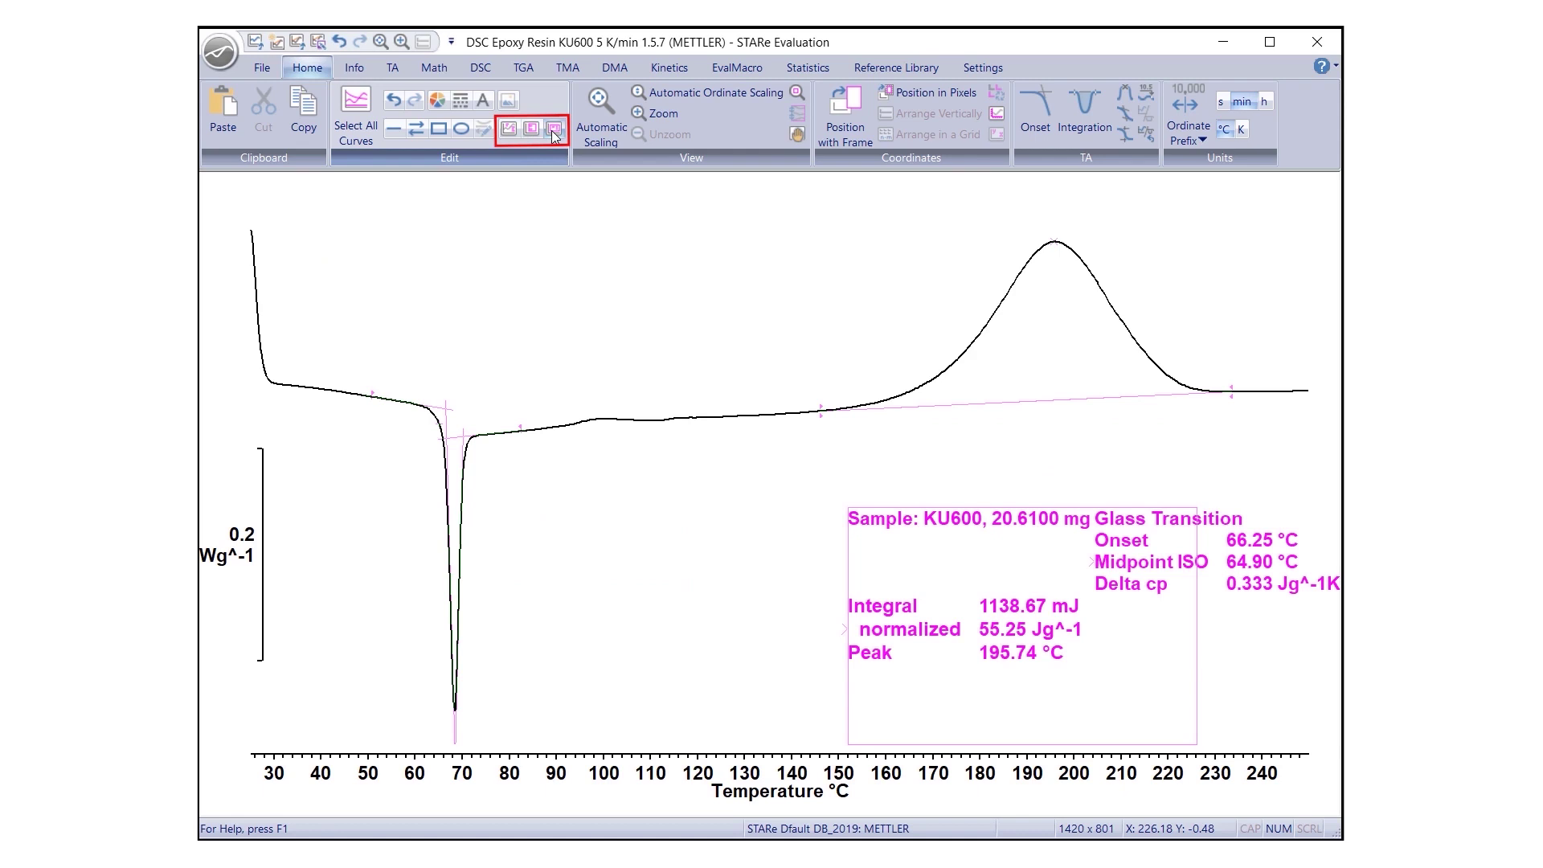
Align the result texts in one column, then merge the result blocks into one text block
left_click(533, 127)
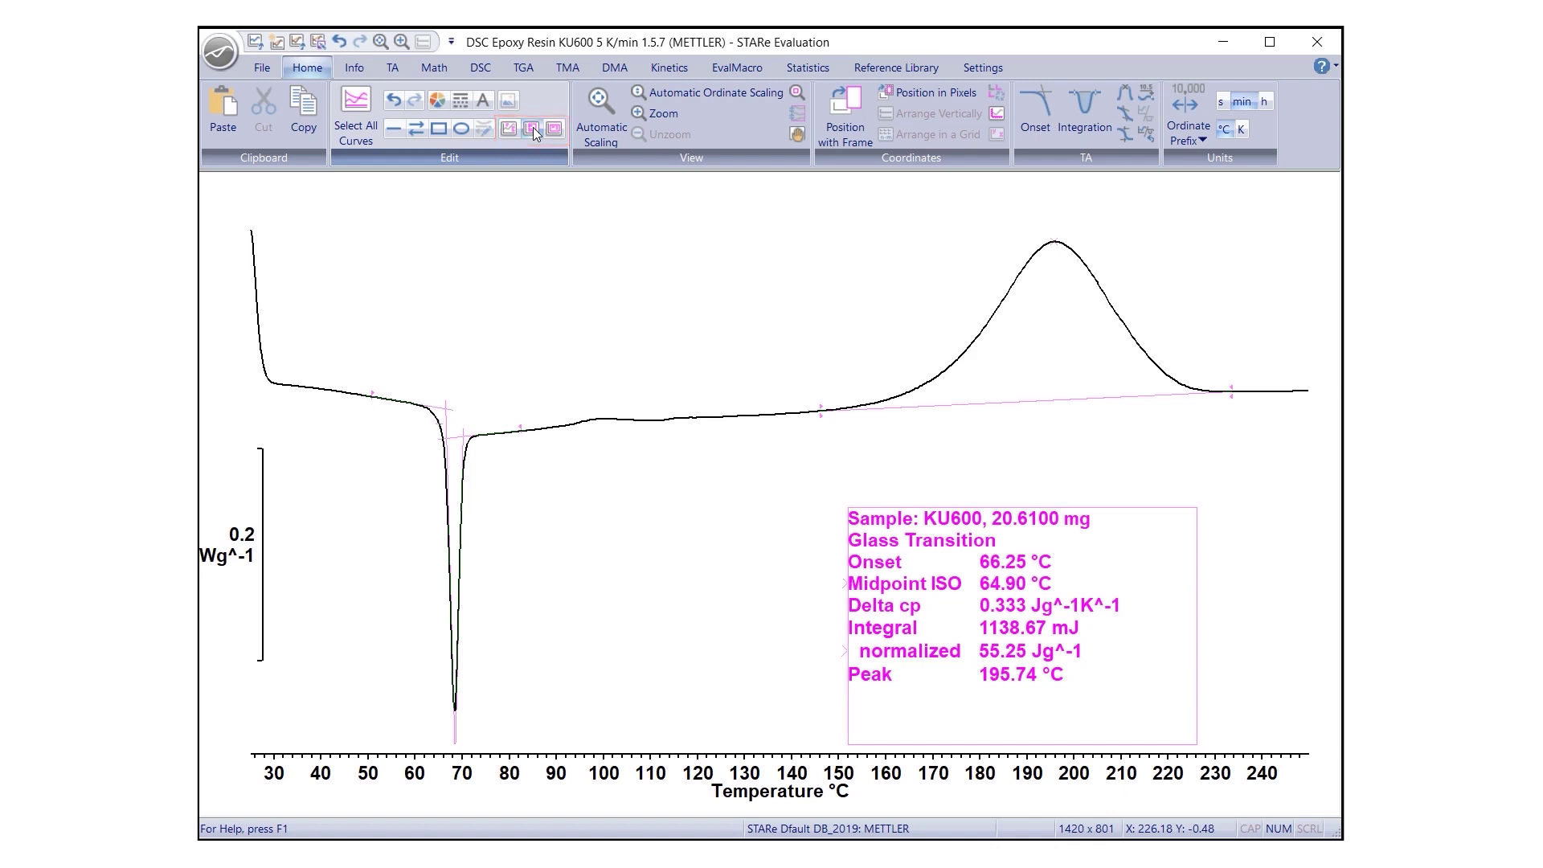
left_click(787, 729)
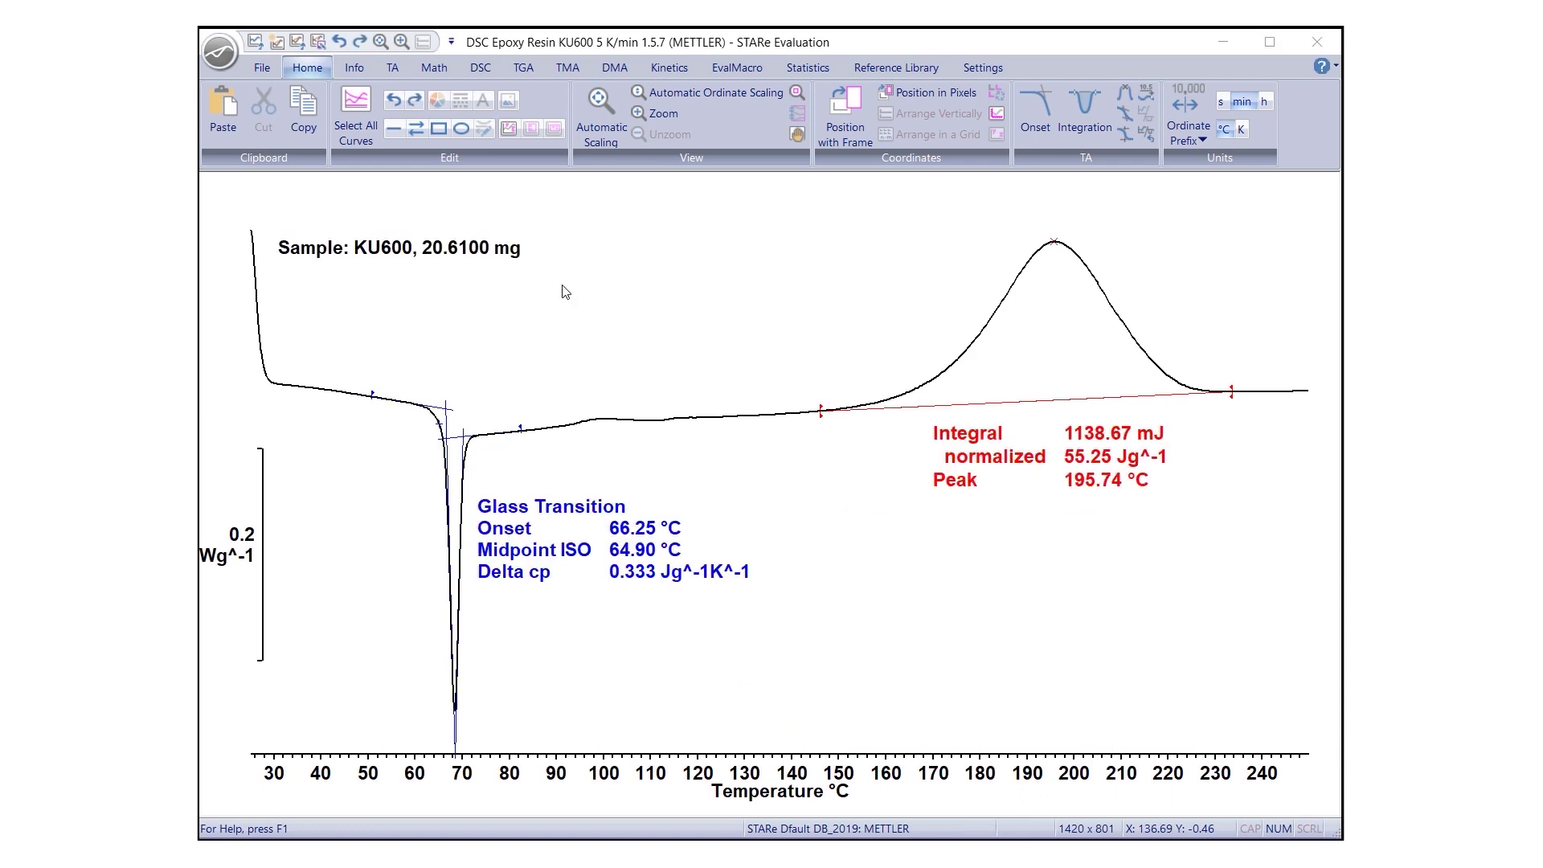
left_click(513, 132)
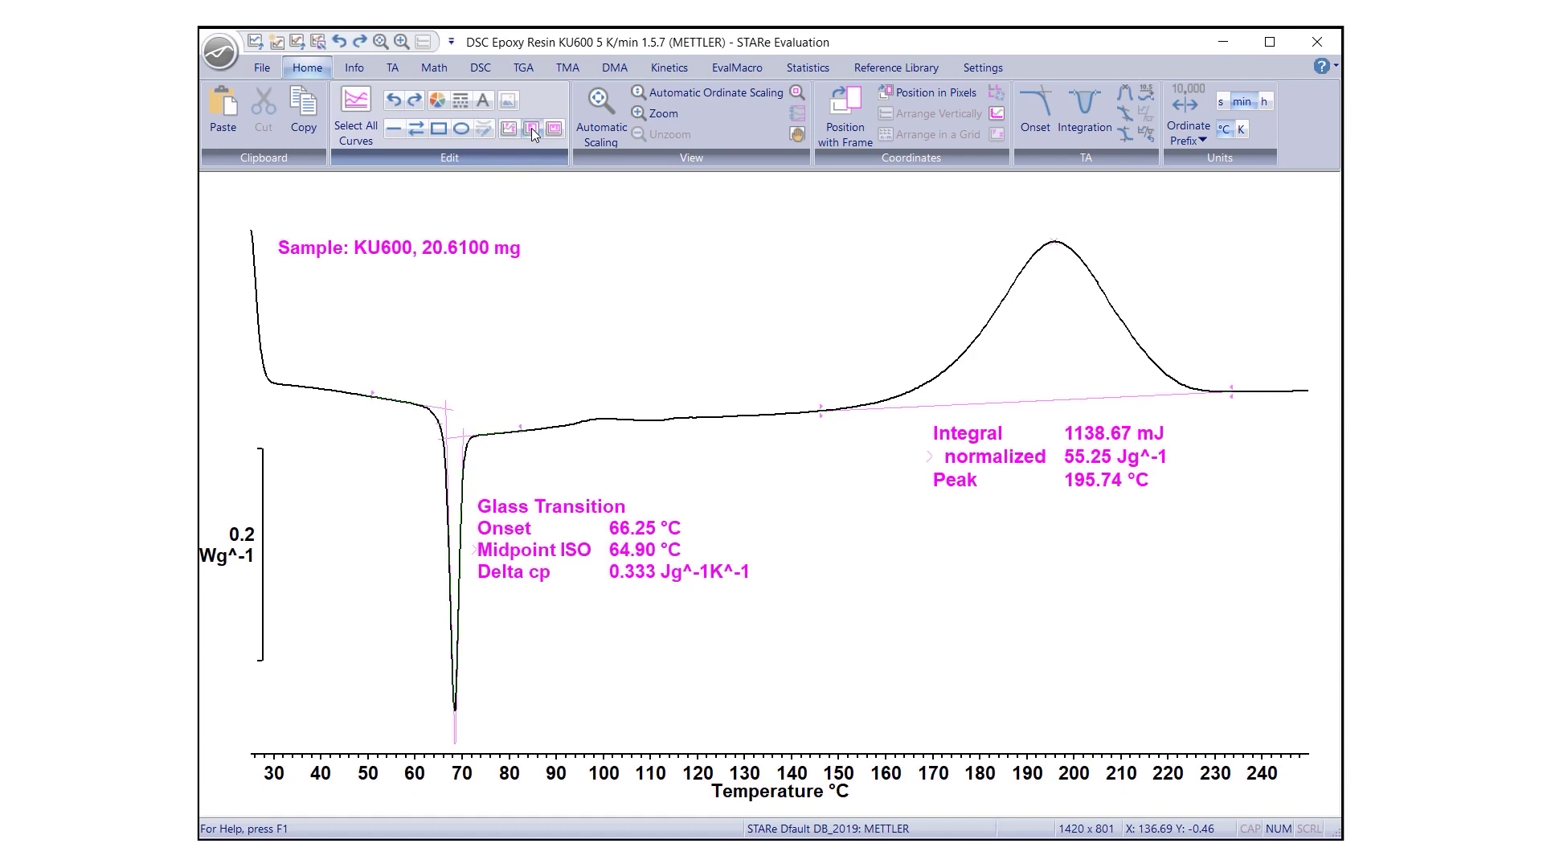
left_click(532, 128)
Label the temperature x-axis 'Temperature <u>', positioned bottom centre with horizontal orientation
left_click(778, 724)
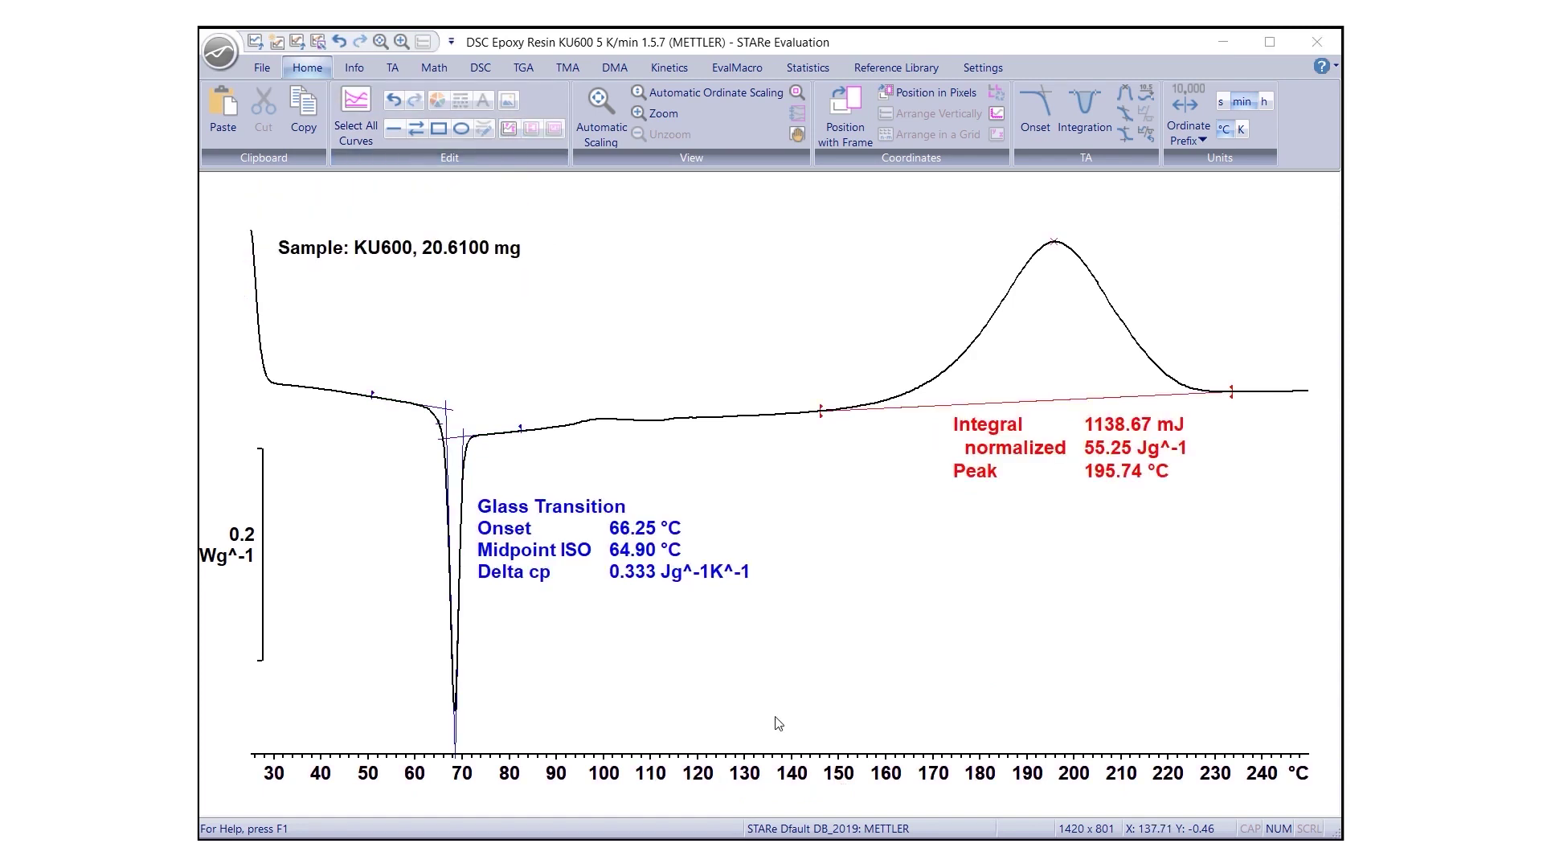
left_click(777, 756)
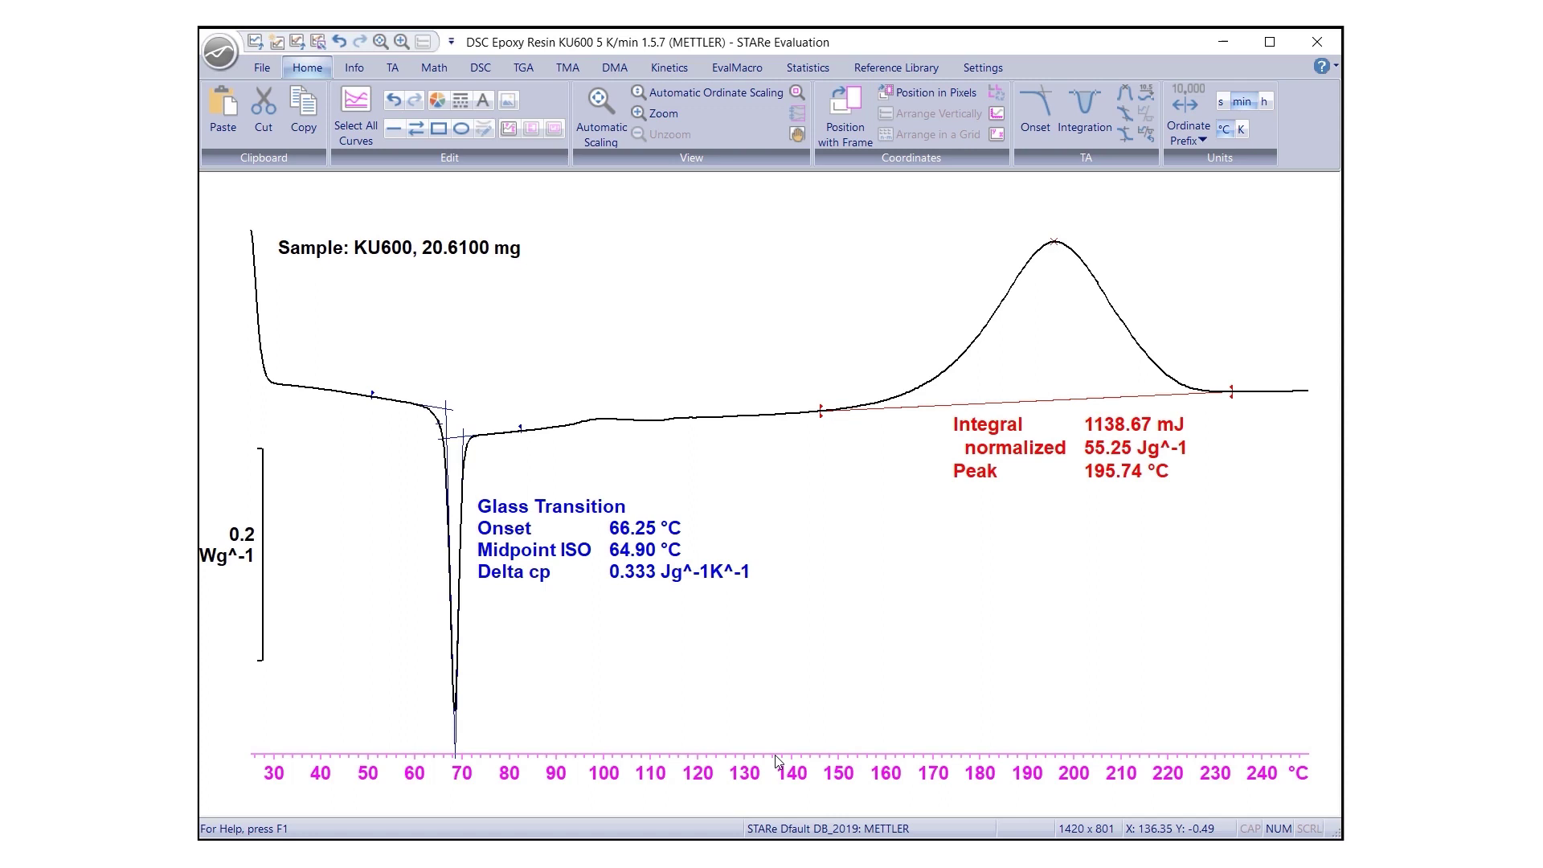
right_click(776, 755)
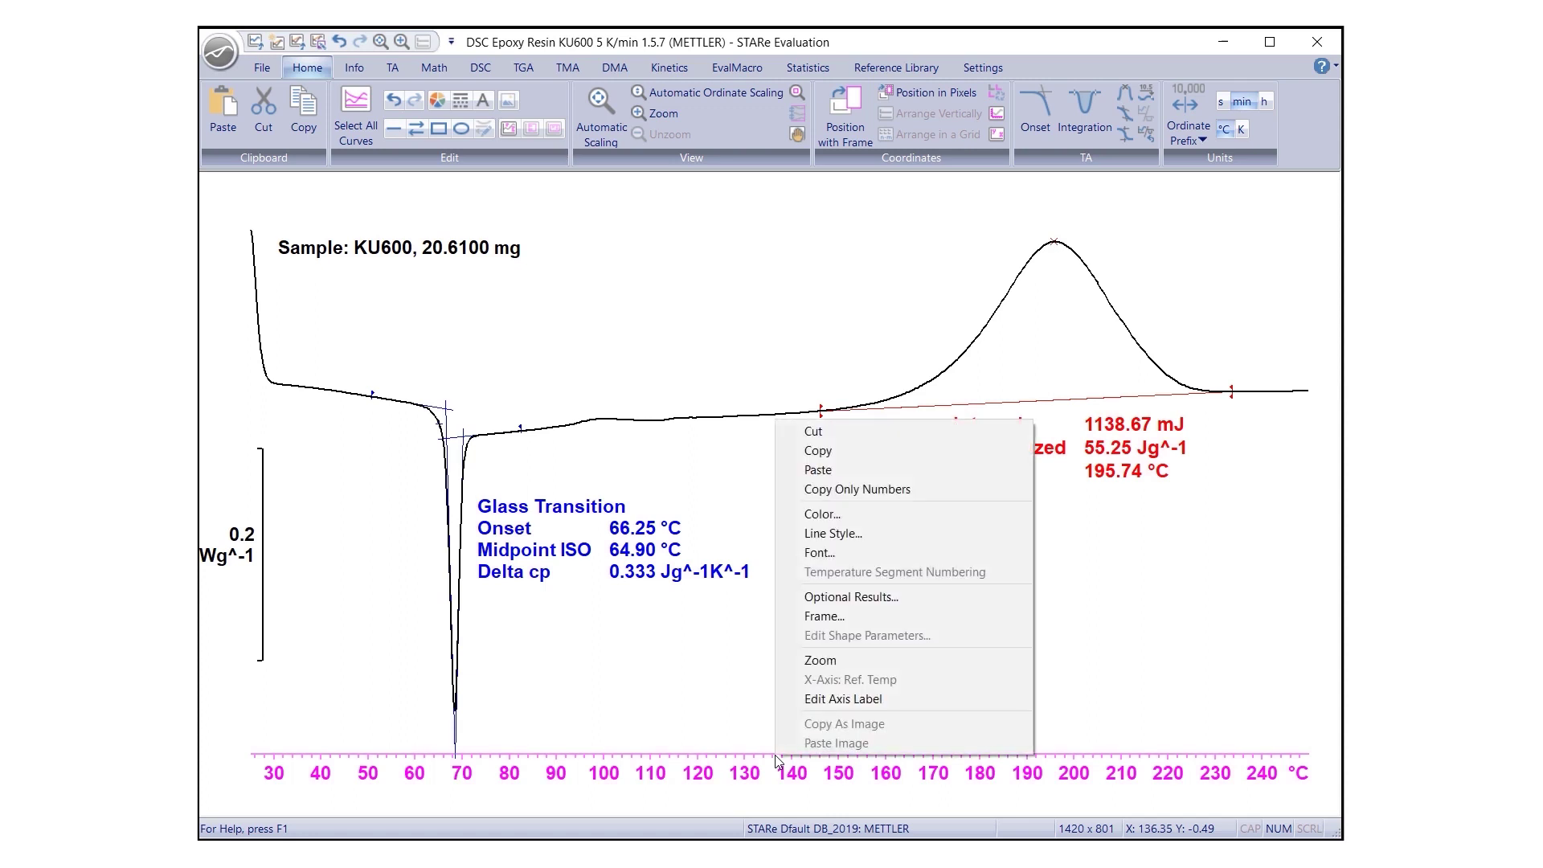
left_click(810, 701)
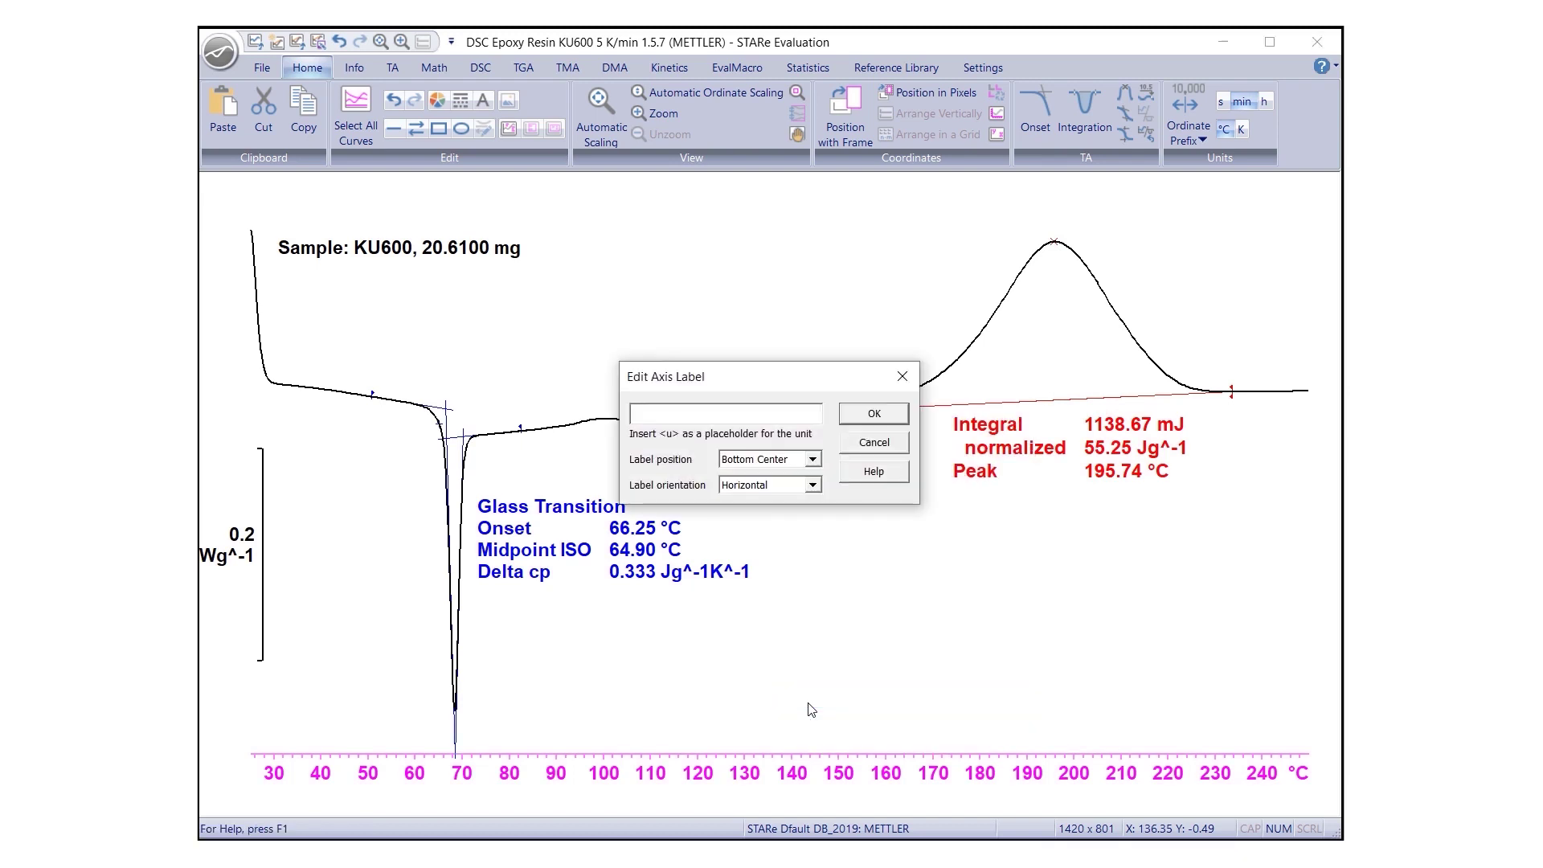
left_click(660, 415)
type("Temperature <u>")
left_click(813, 461)
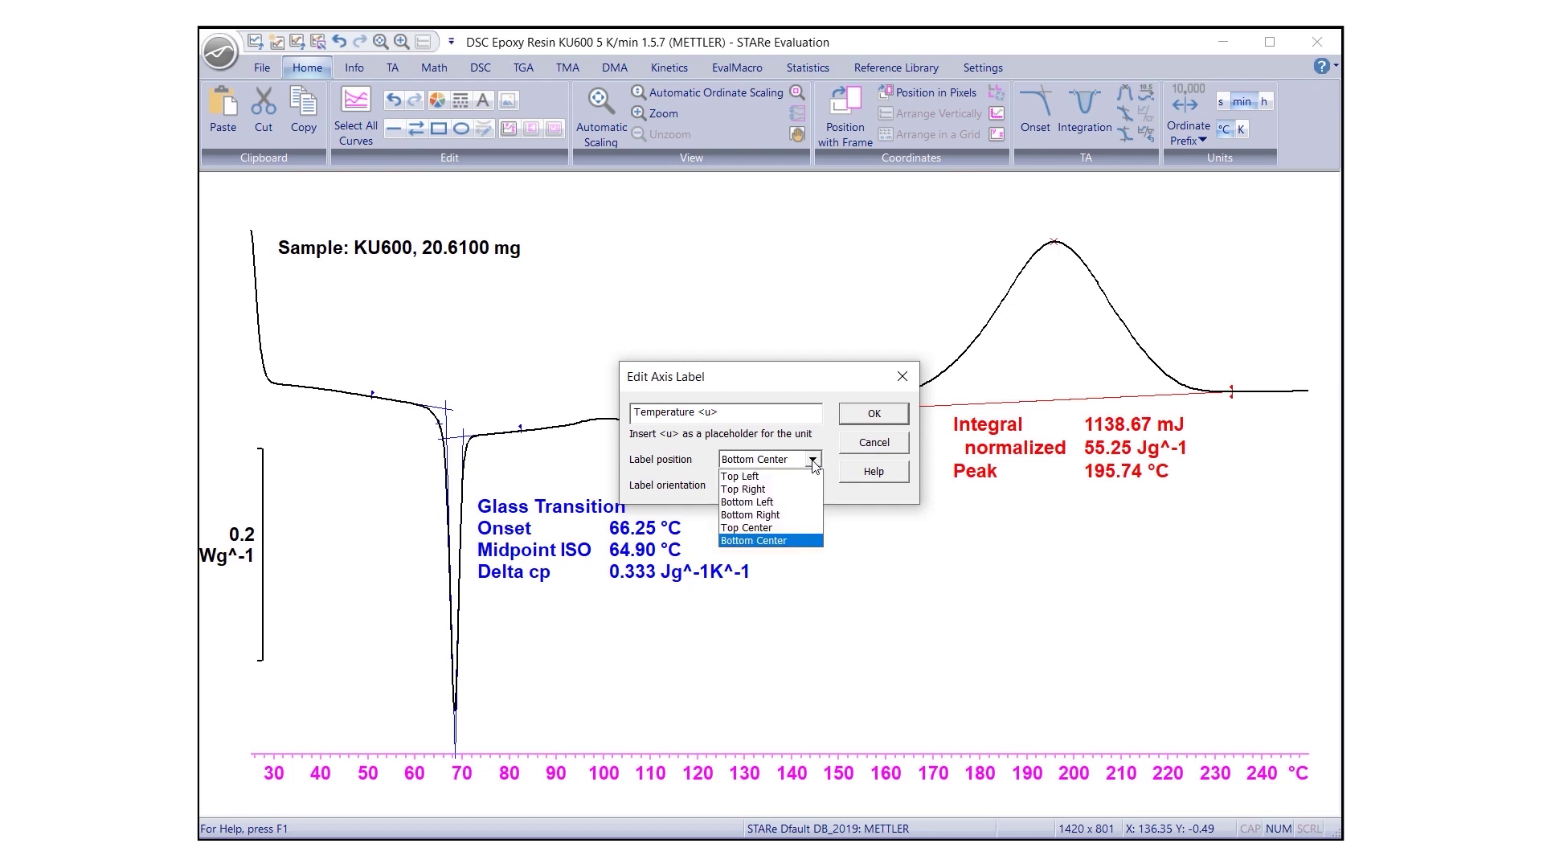
left_click(813, 461)
left_click(812, 485)
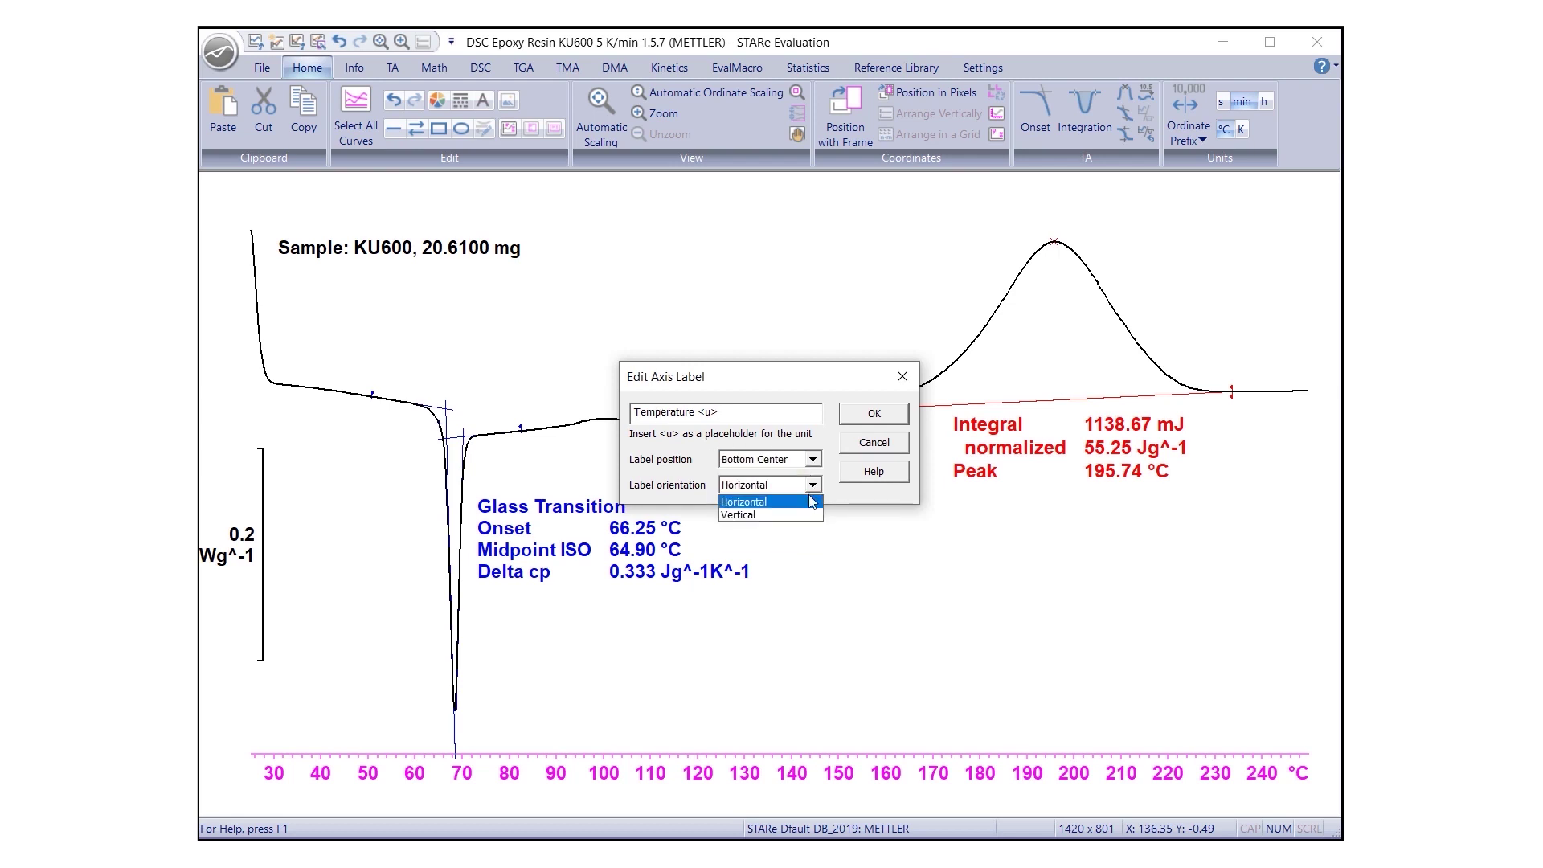
left_click(812, 502)
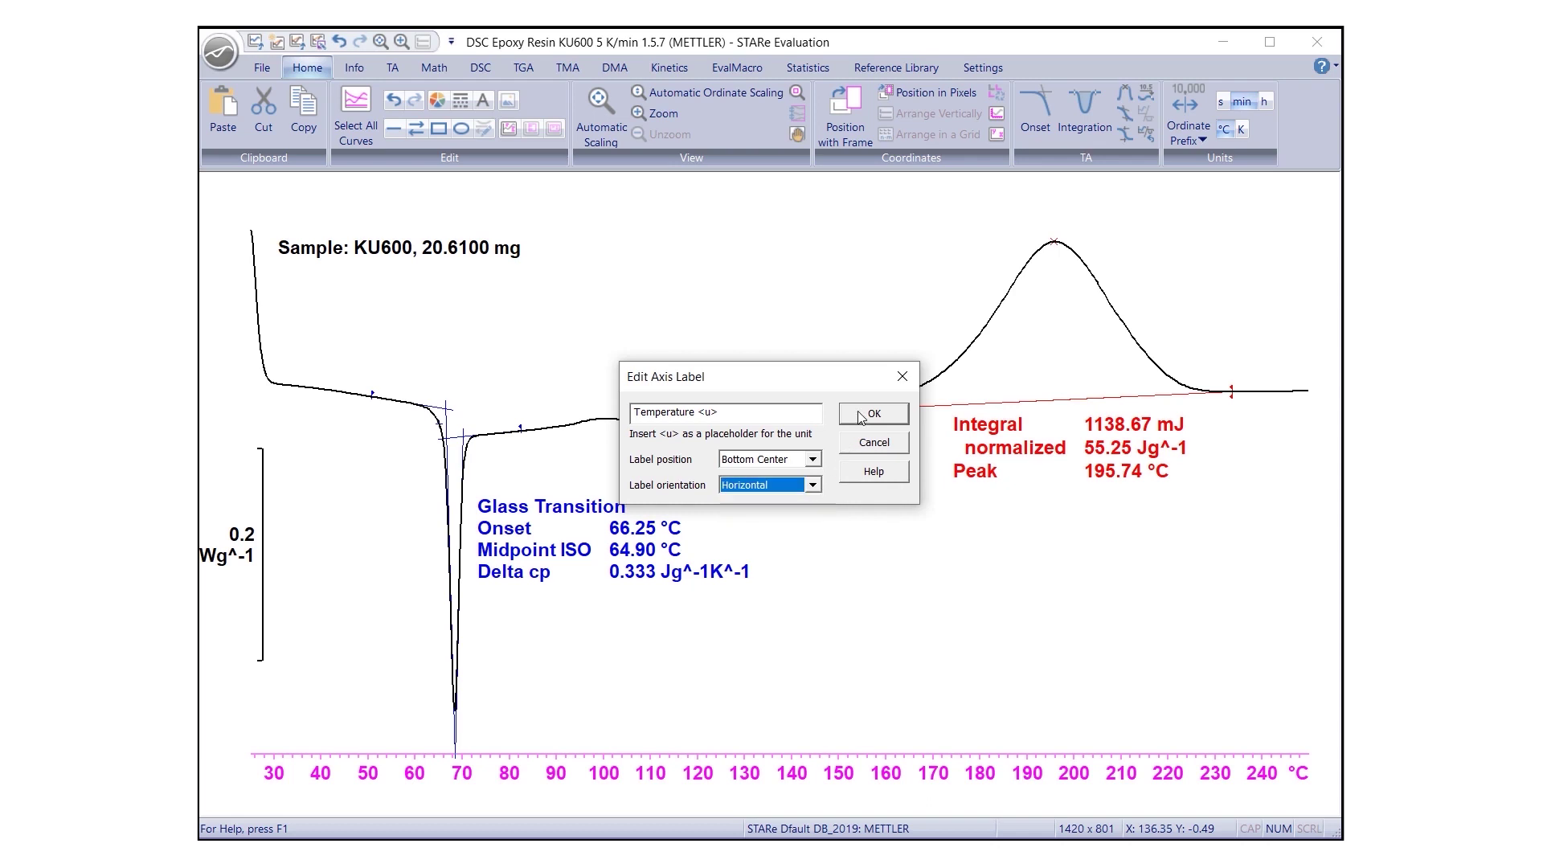
left_click(861, 416)
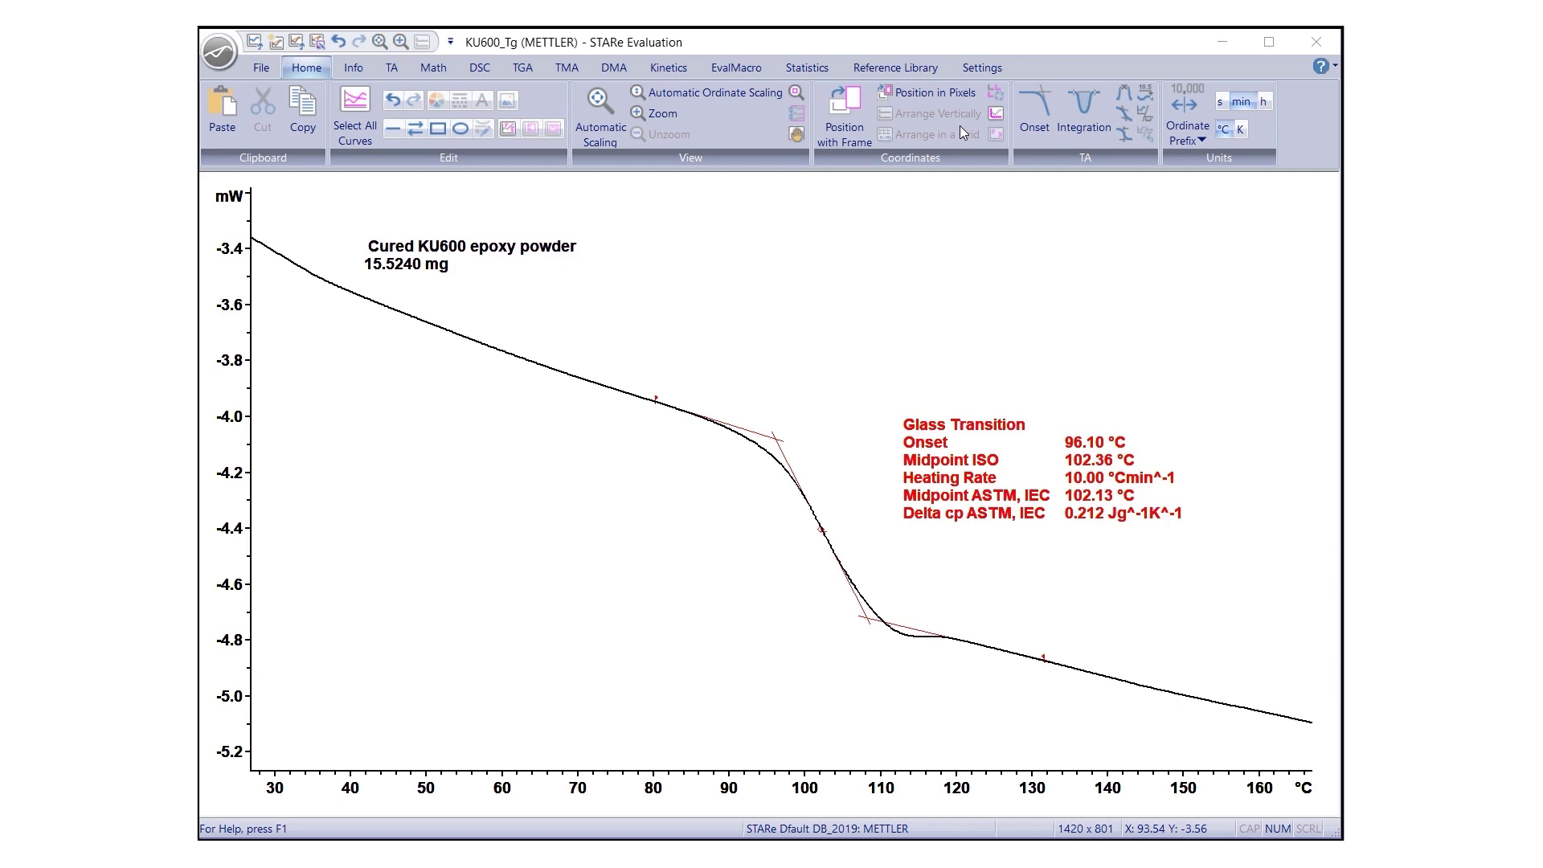
Append <u> after <^> in the Top Left plot label so it reads <^><u>
left_click(988, 70)
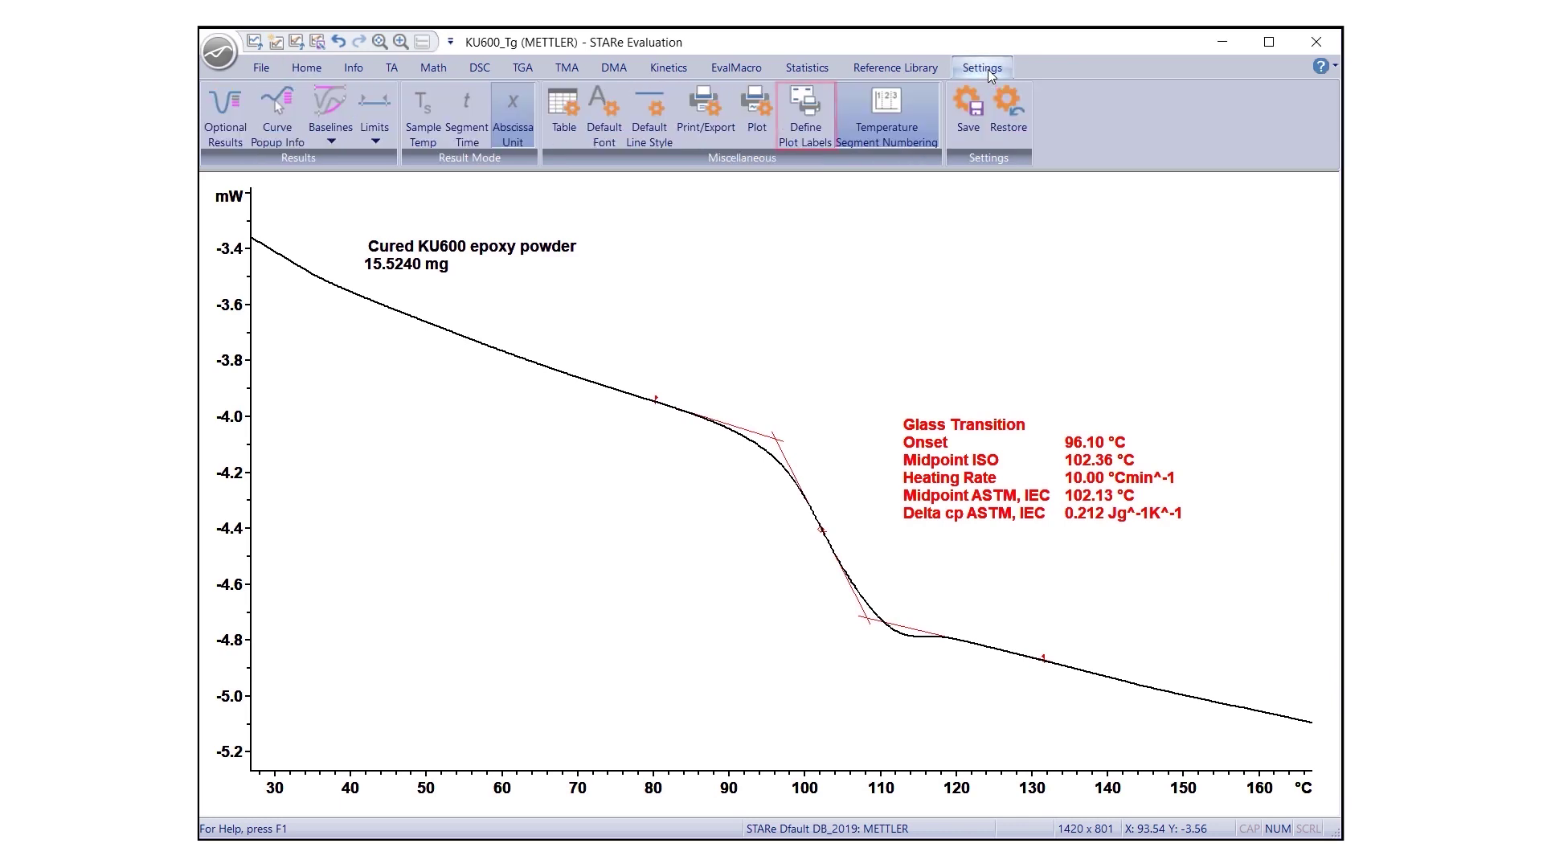
left_click(805, 131)
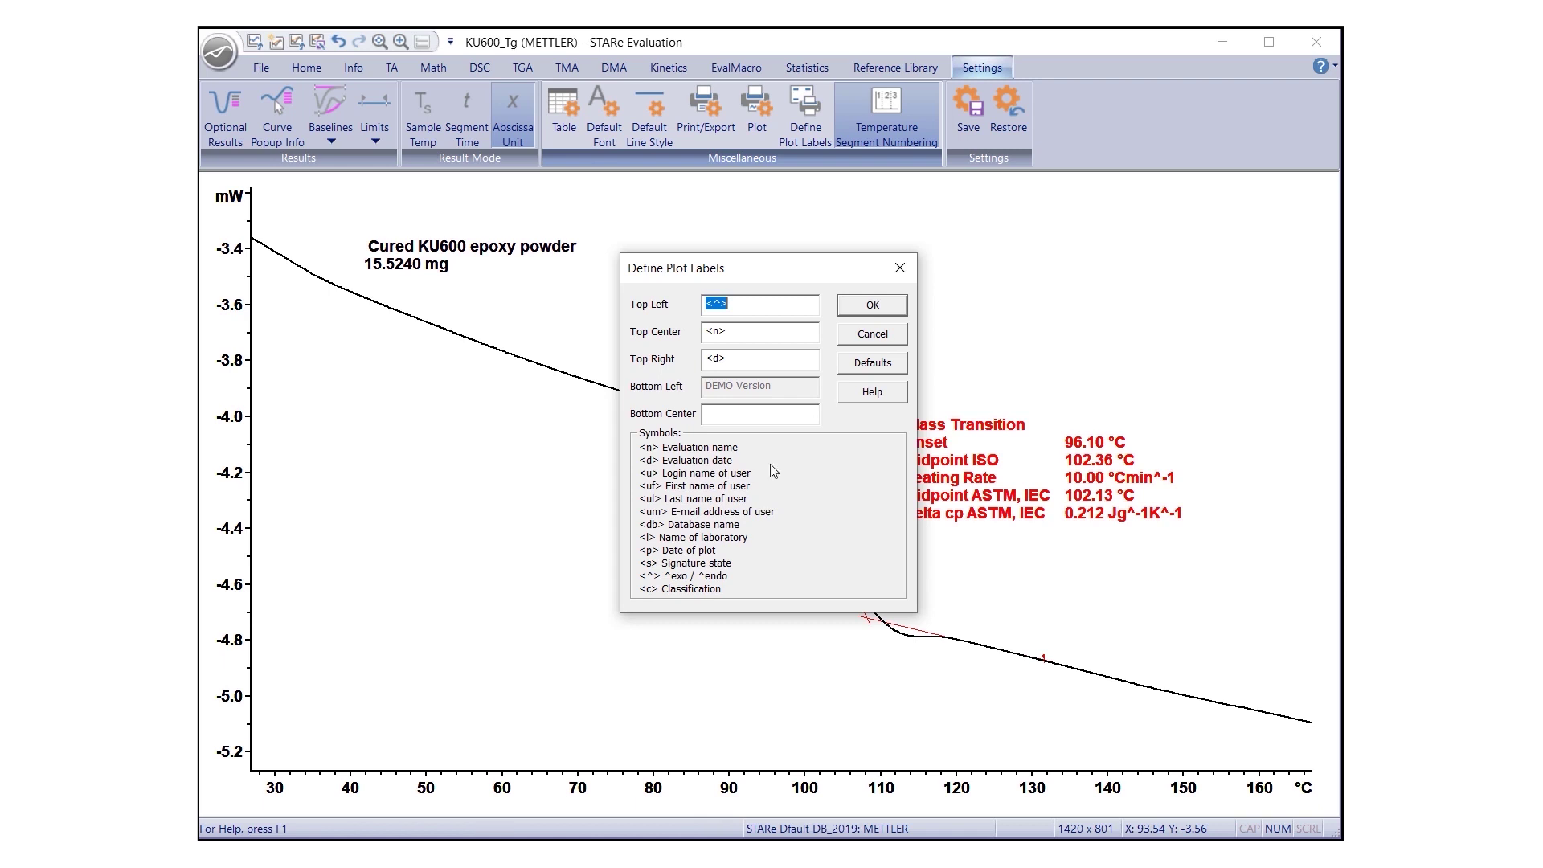
left_click(775, 305)
type("u>")
left_click(859, 306)
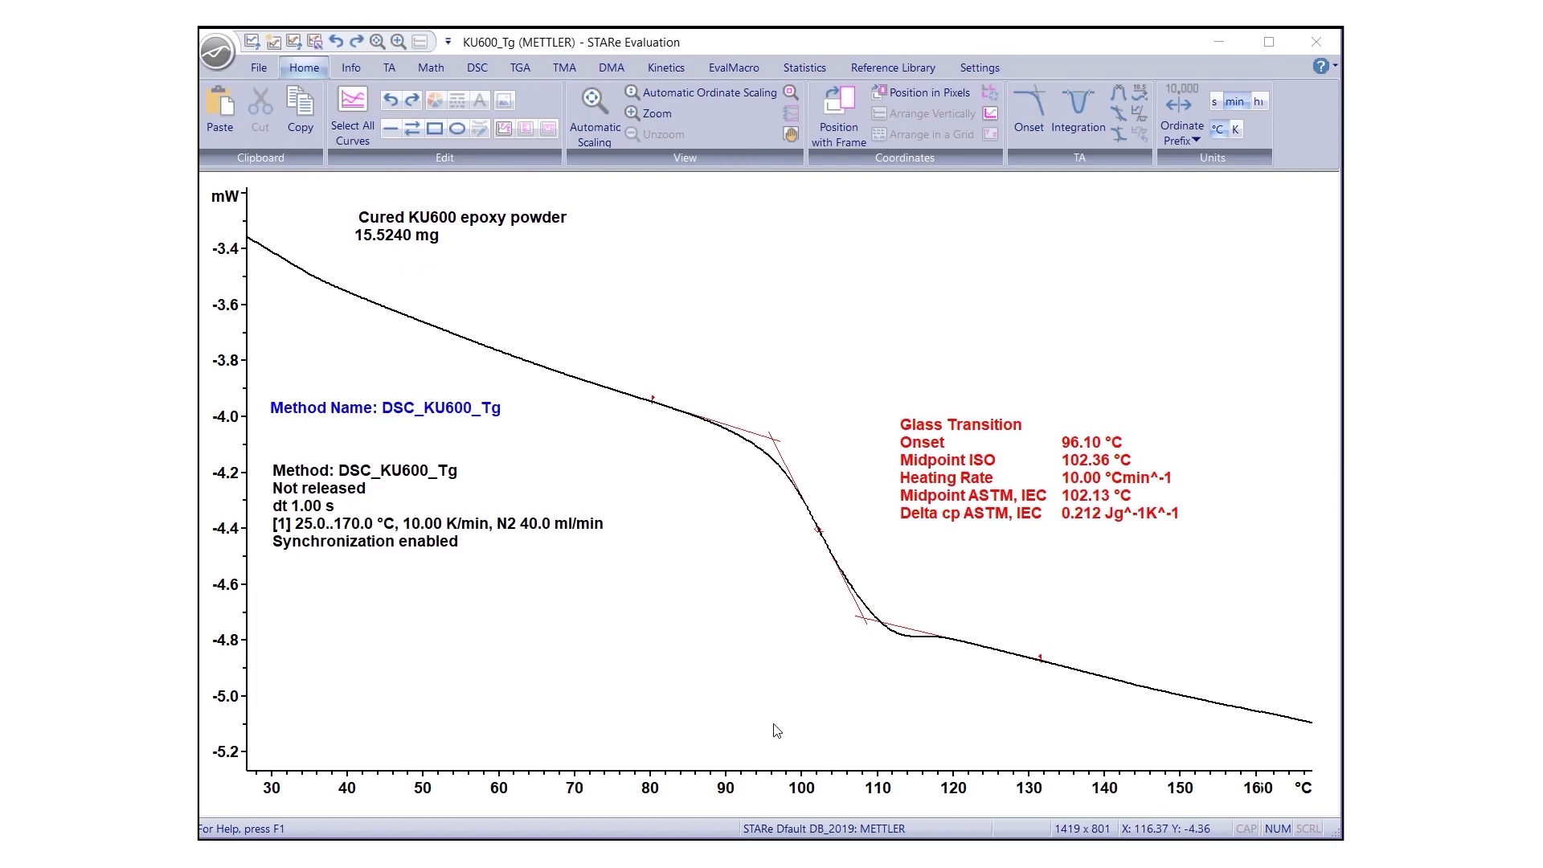
Show the plot preview with Method Name, Sample, Sample Holder and User in the legend
left_click(258, 69)
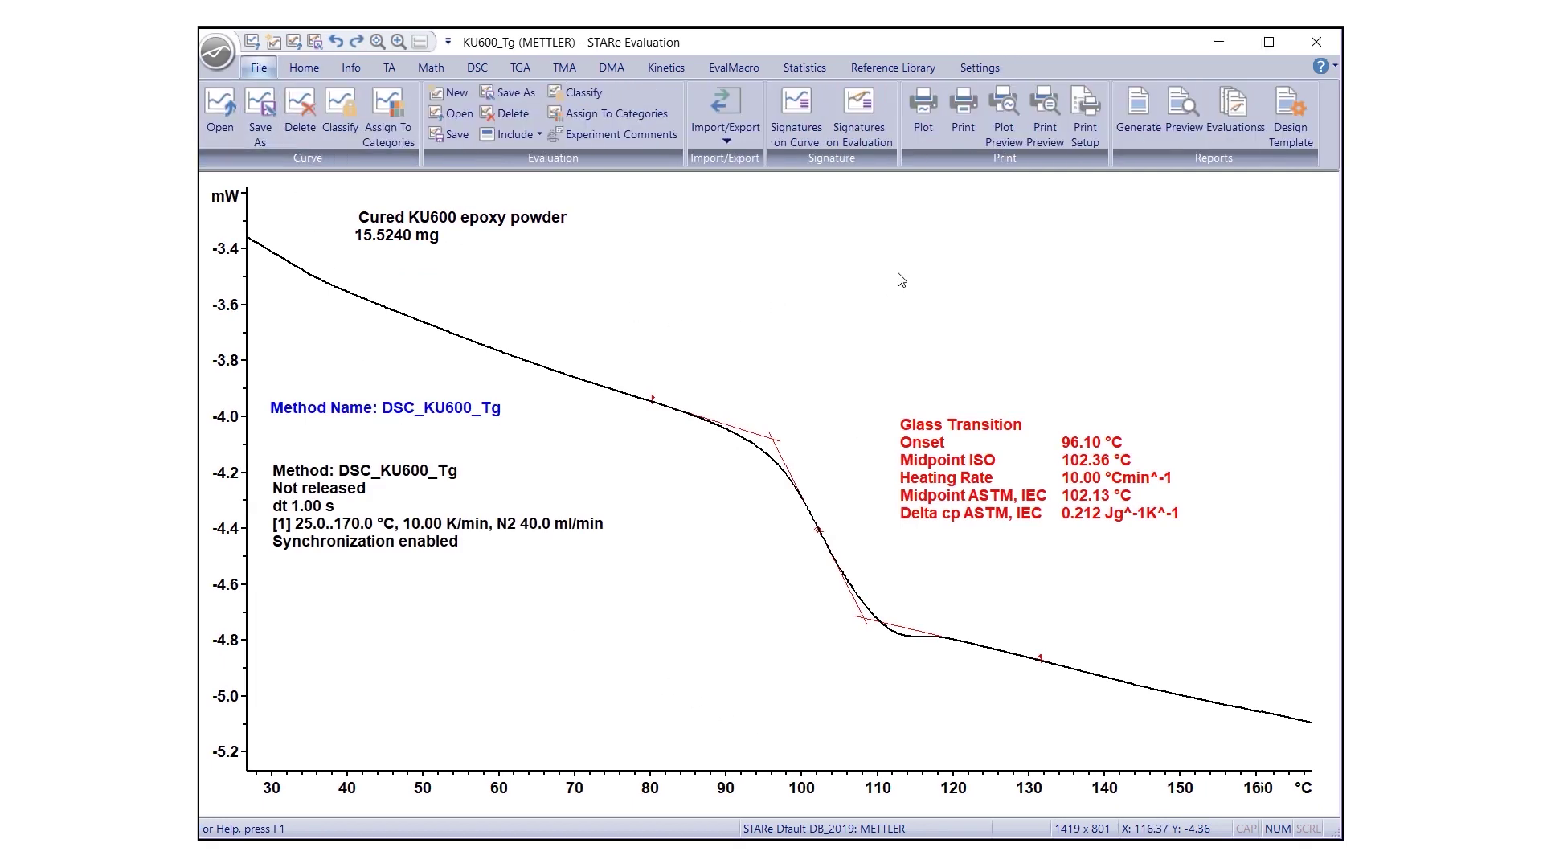
left_click(995, 138)
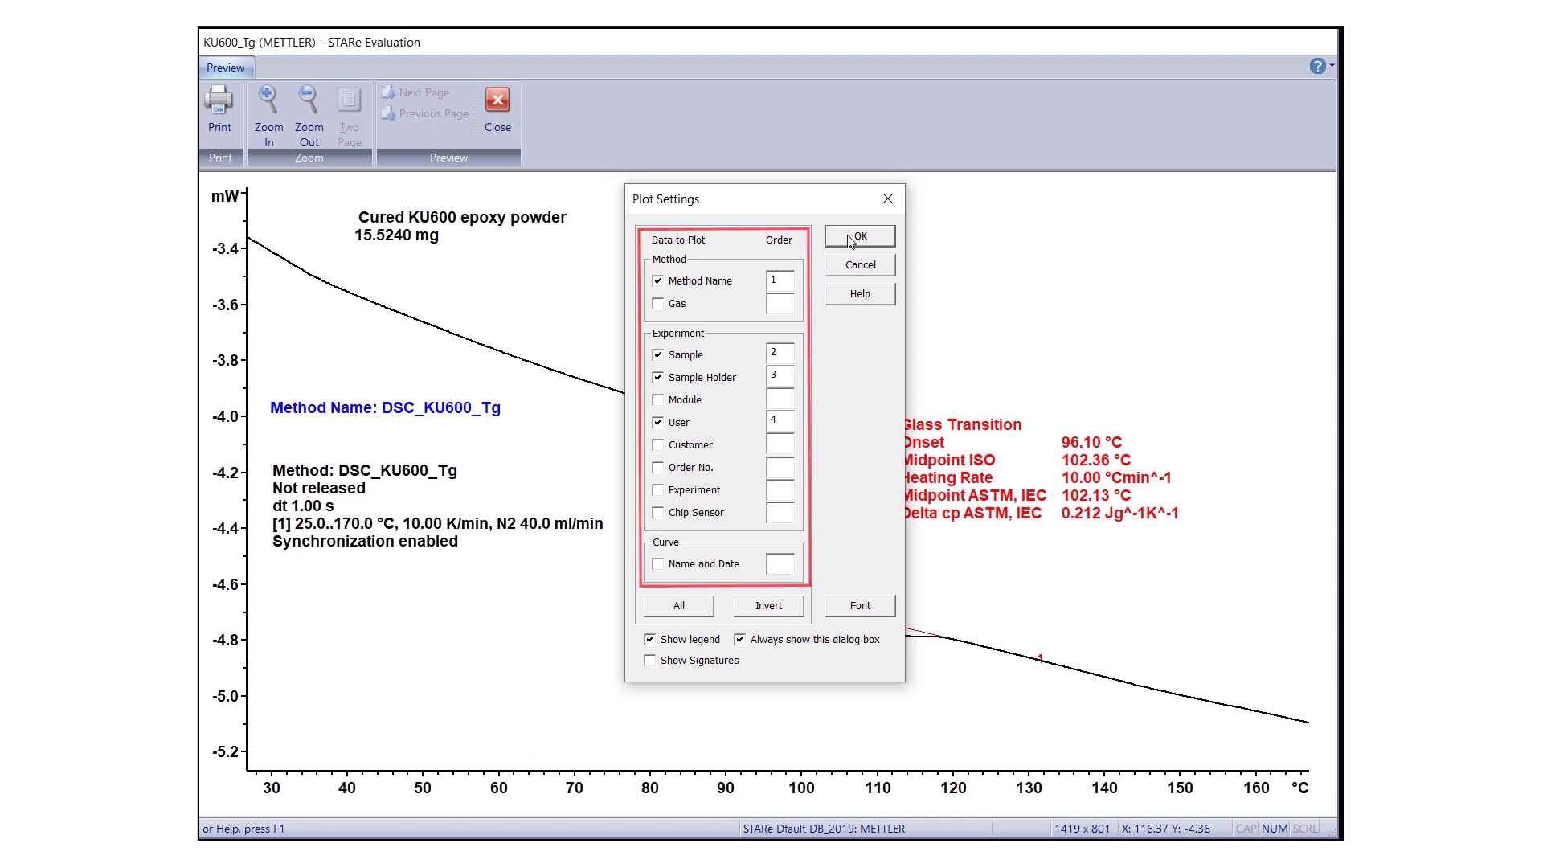
left_click(858, 236)
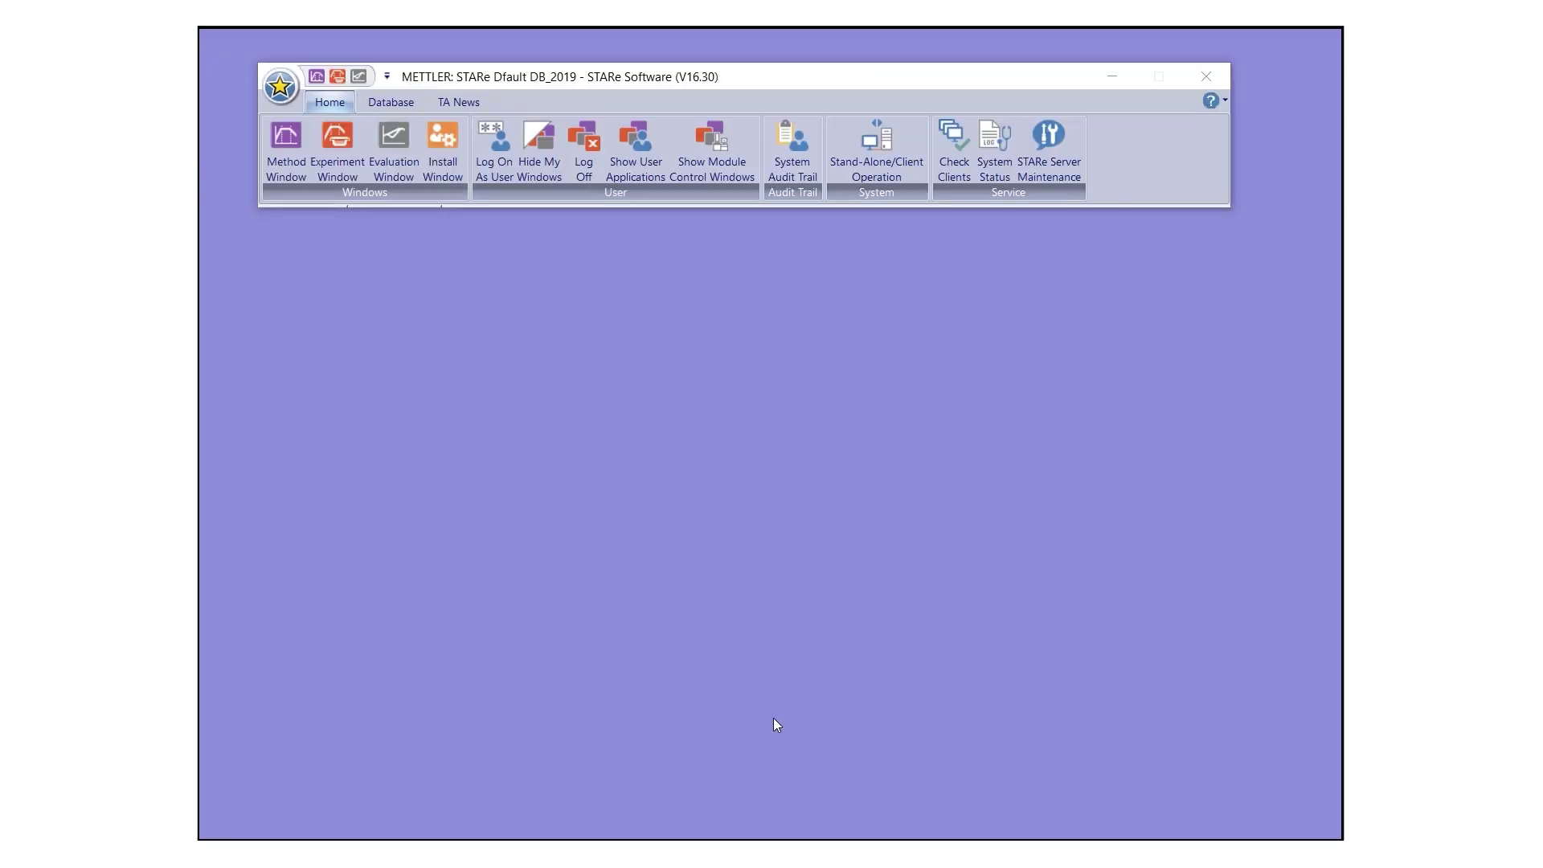
Check the Print/Plot Configuration, keeping bold 14 Arial Unicode MS header and footer font
left_click(444, 167)
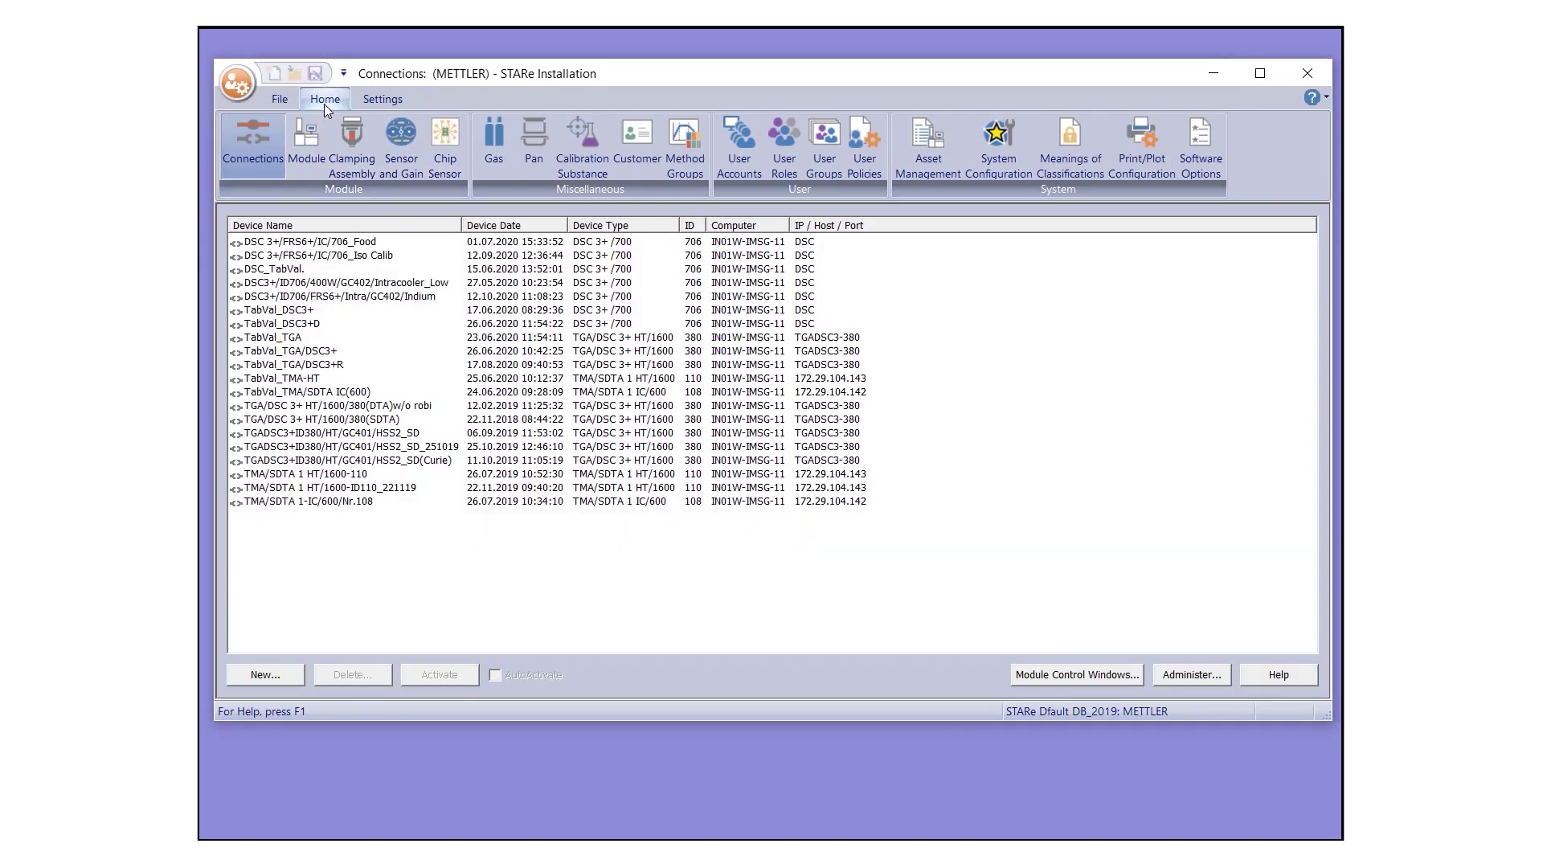
left_click(1145, 173)
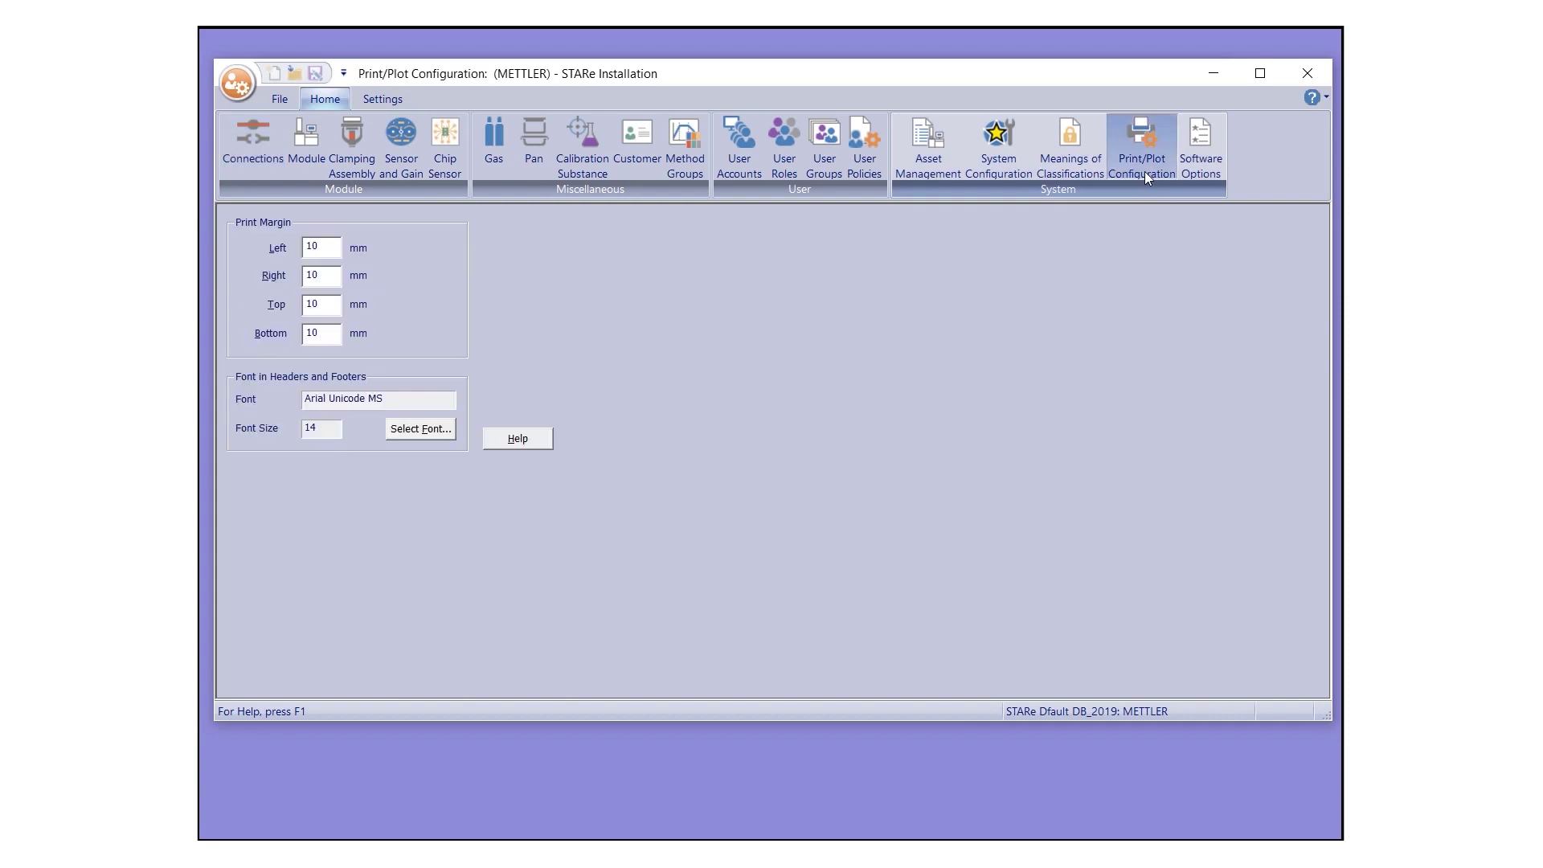
left_click(413, 431)
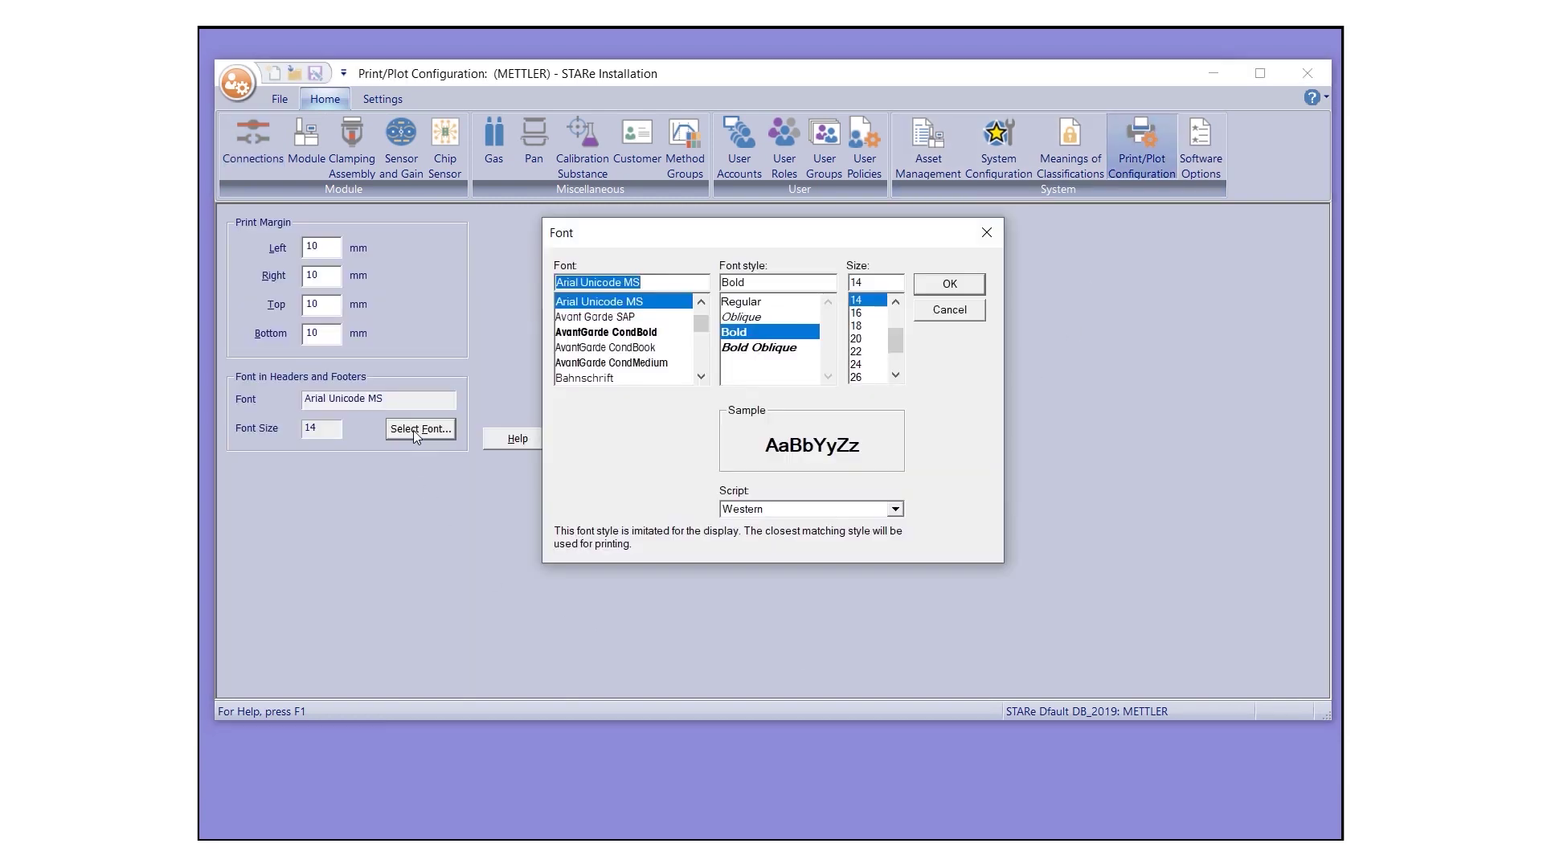
left_click(941, 286)
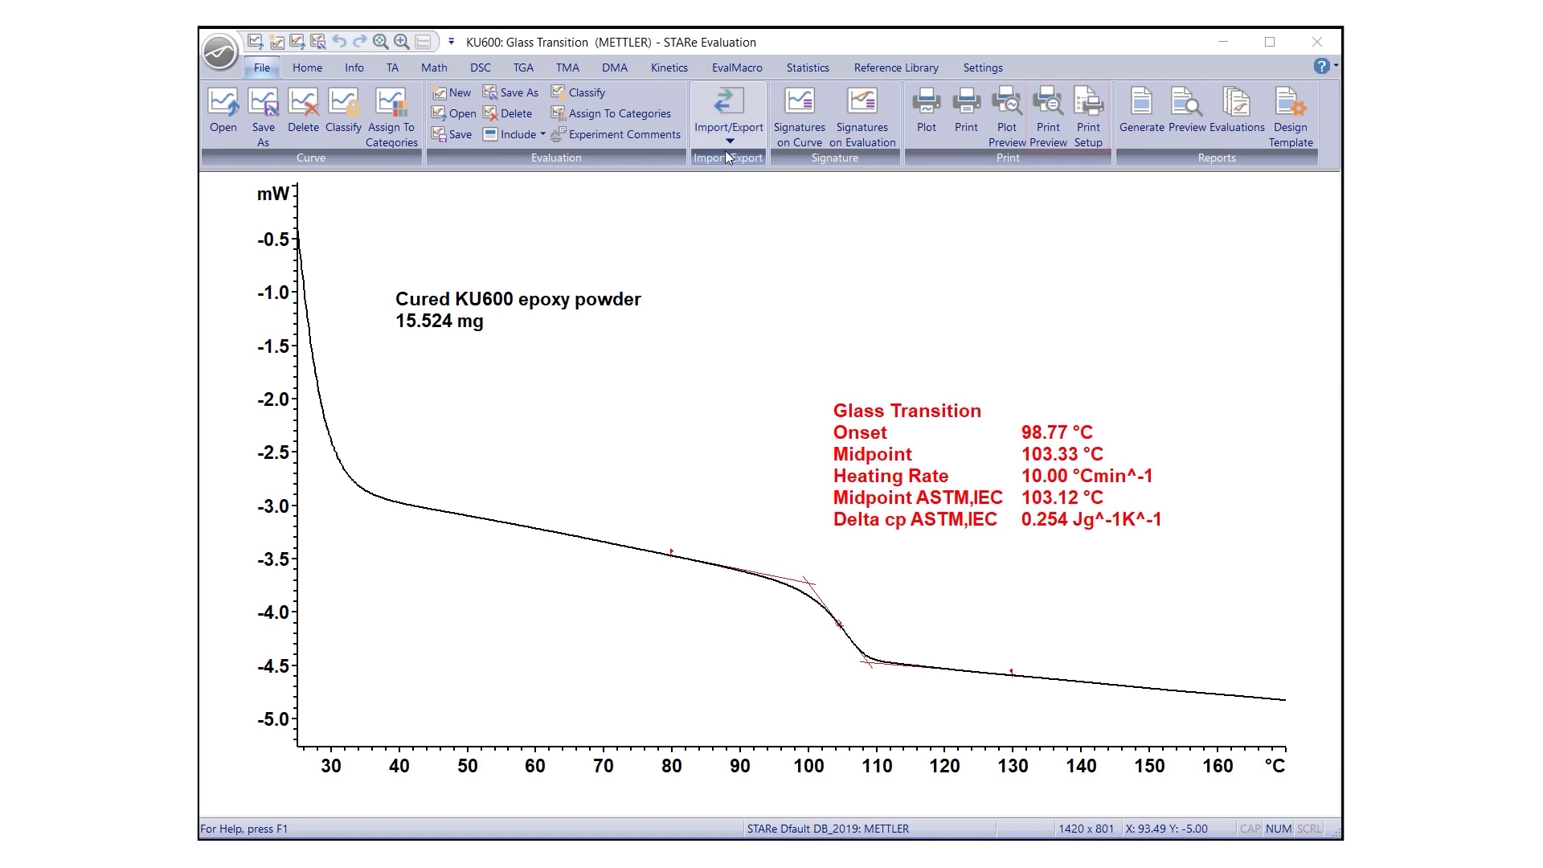
Export the curve as Text (*.txt), saving 'KU600_ Glass Transition.txt' to the Desktop
left_click(730, 143)
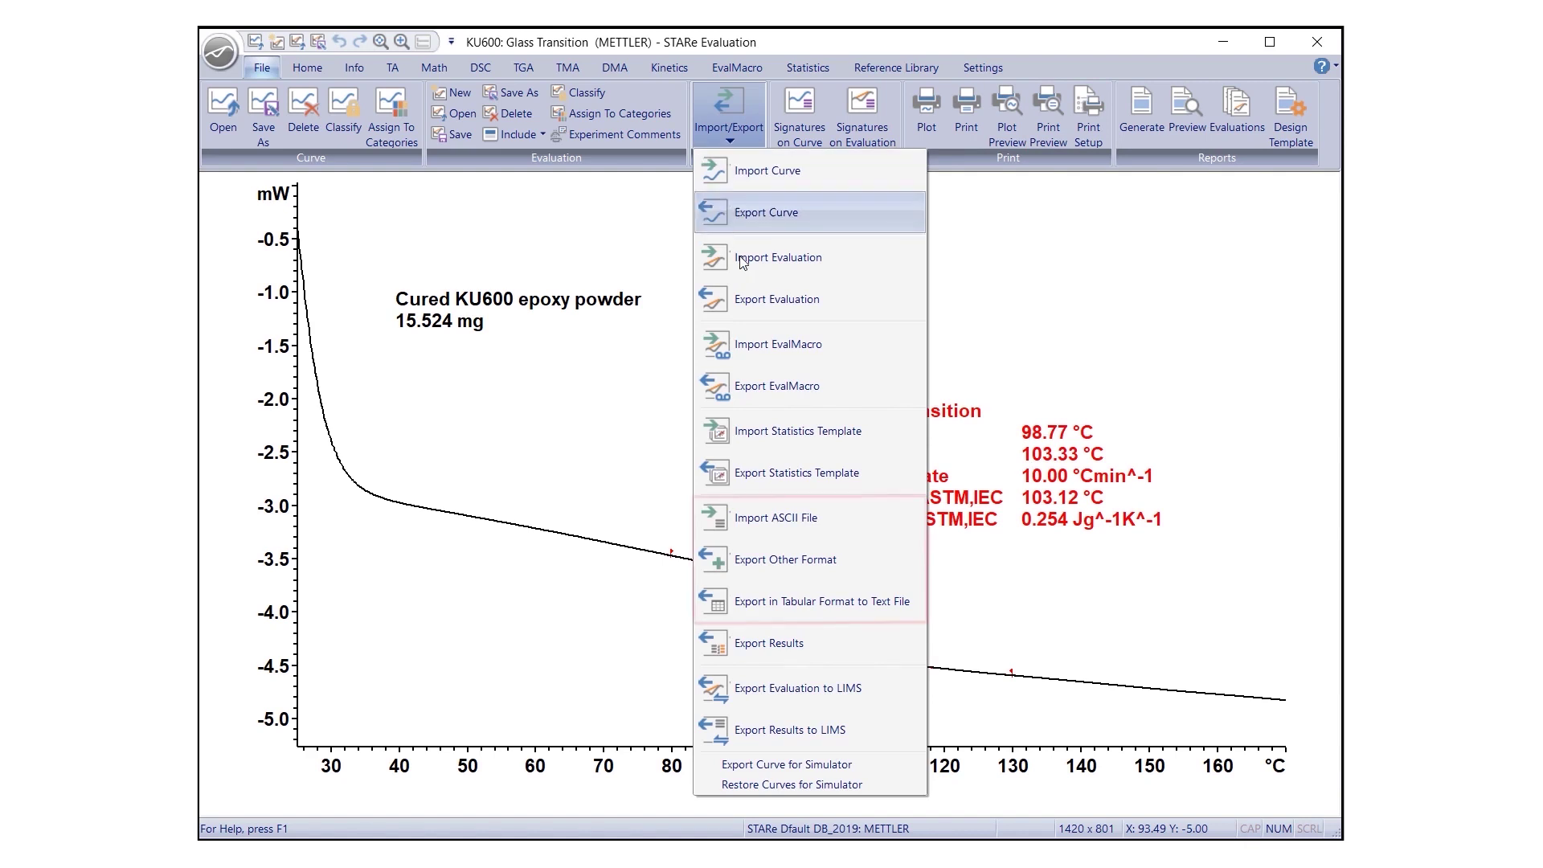
left_click(775, 561)
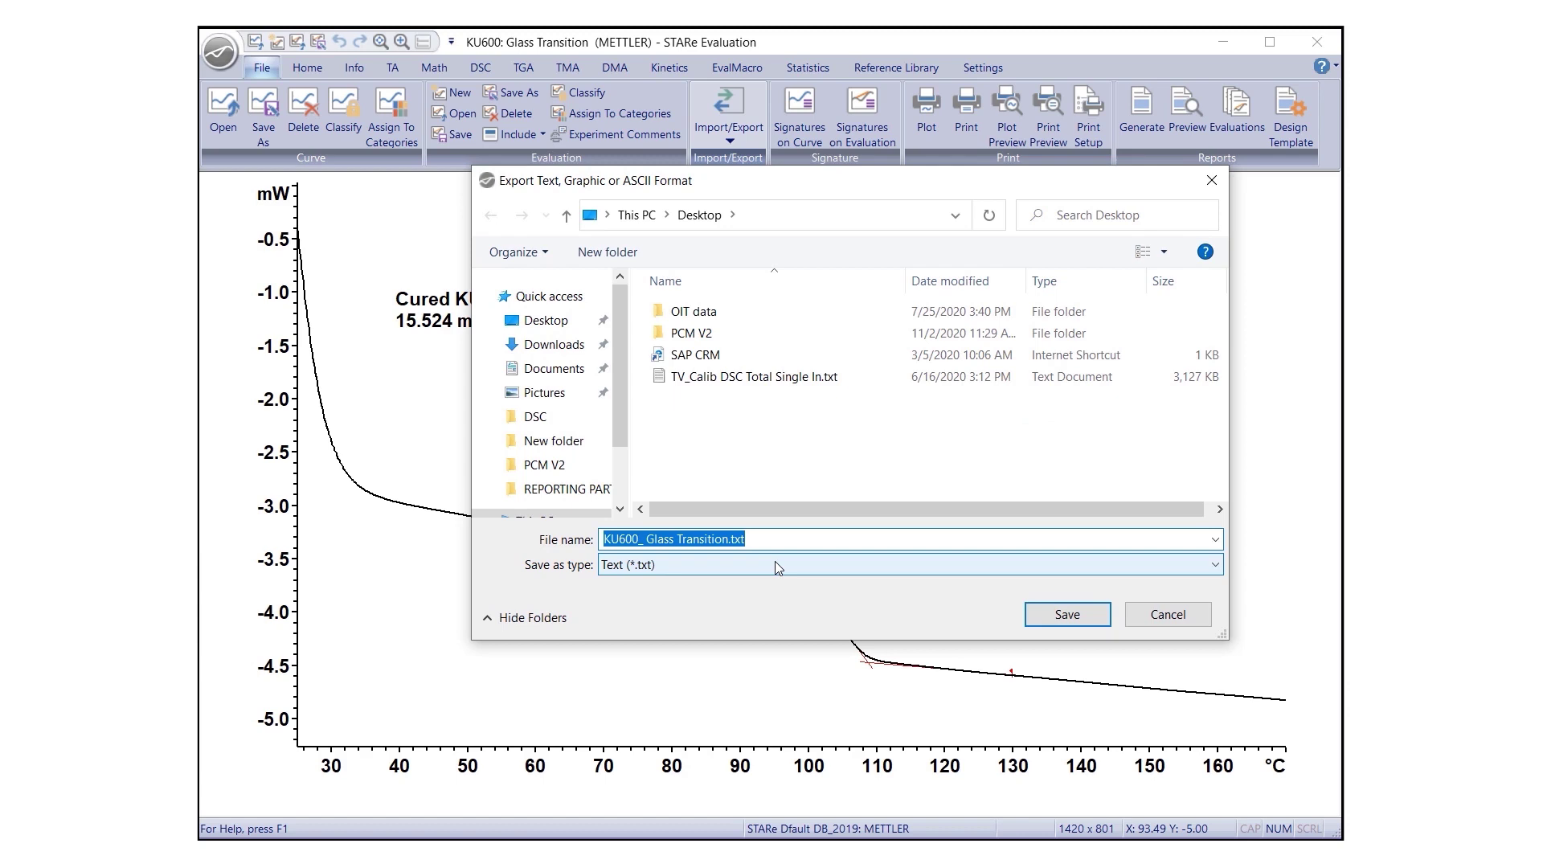
left_click(776, 566)
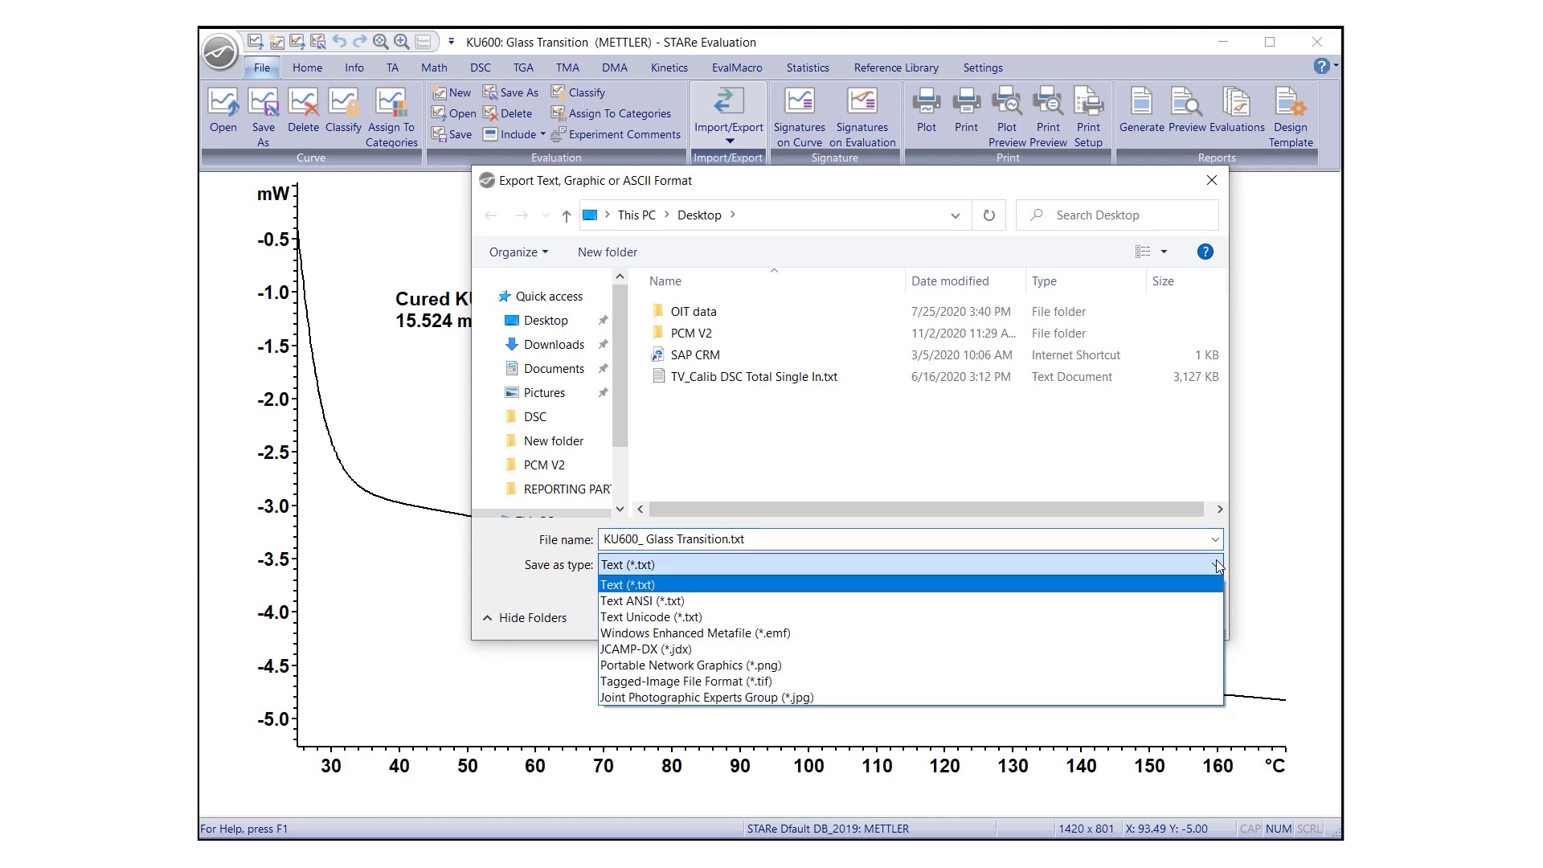
key("Down")
key("Down")
key("Down")
key("Down")
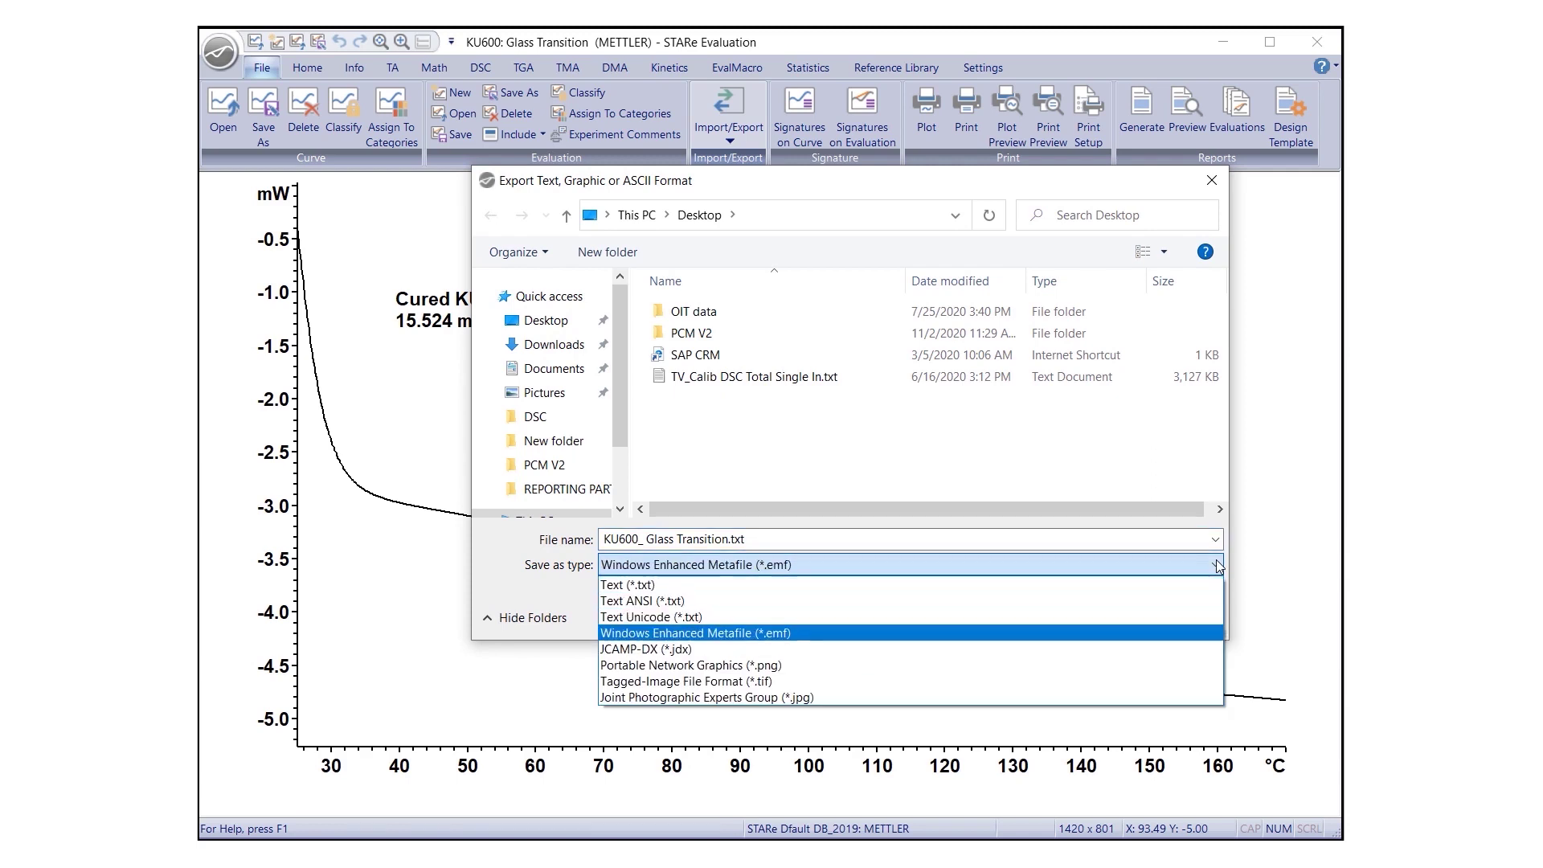
key("Down")
key("Down")
key("Down")
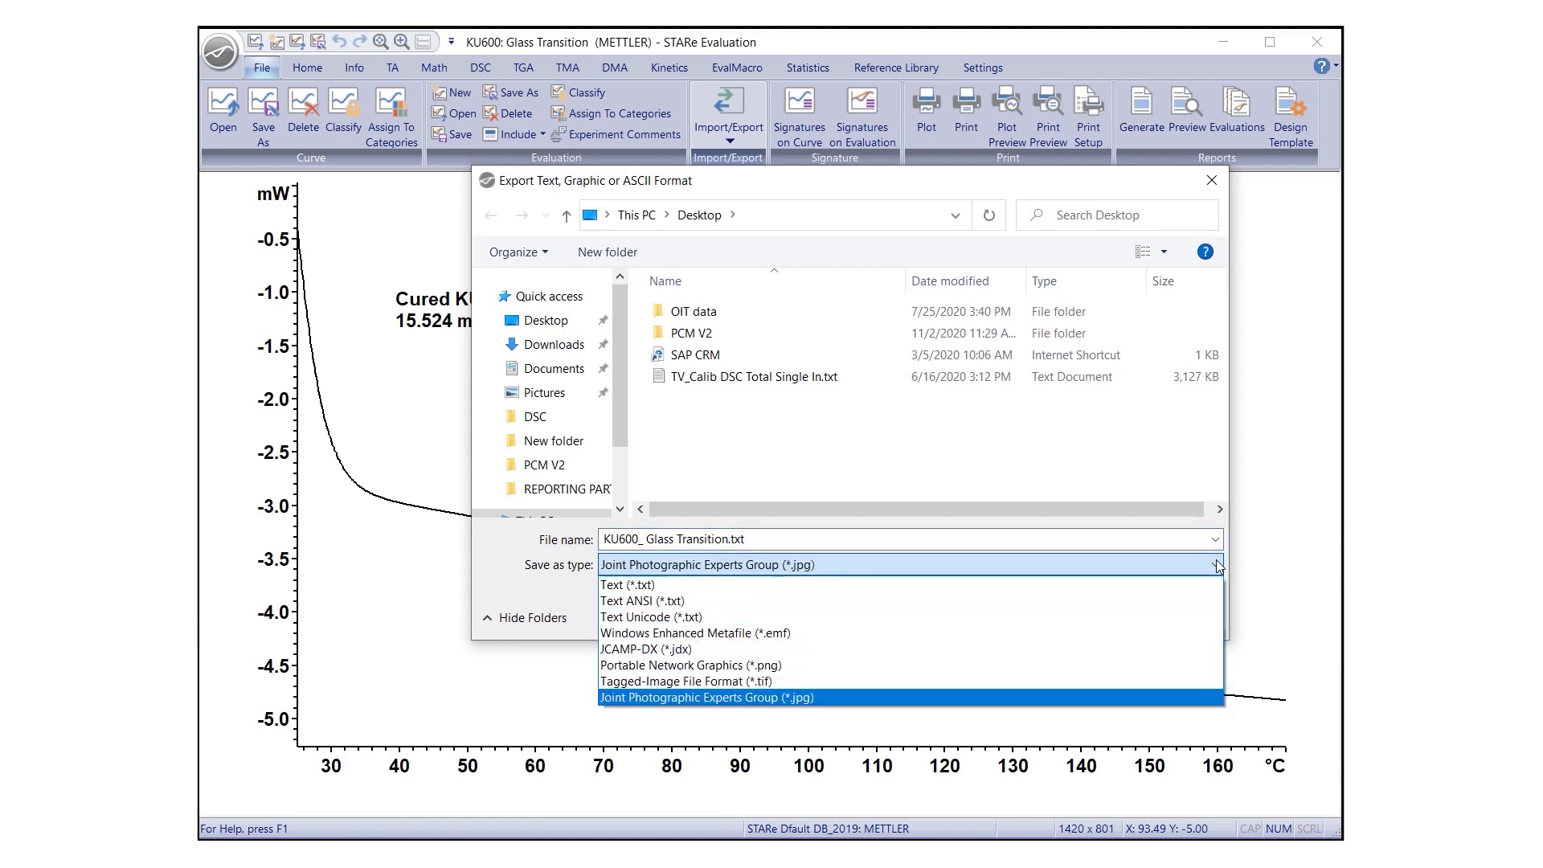
key("Home")
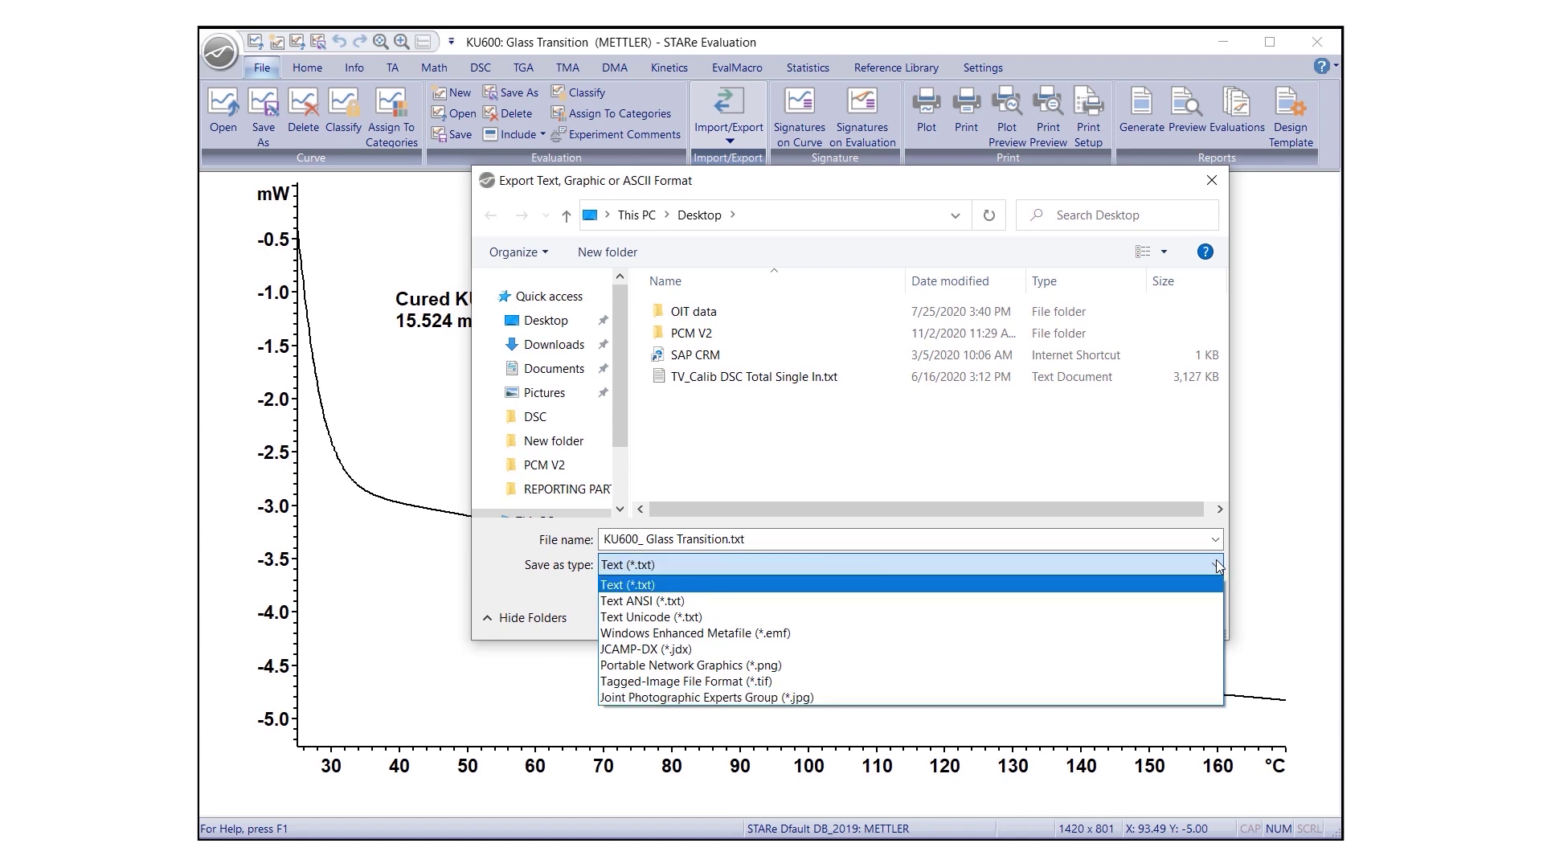
key("Down")
key("Down")
key("Down")
key("Down")
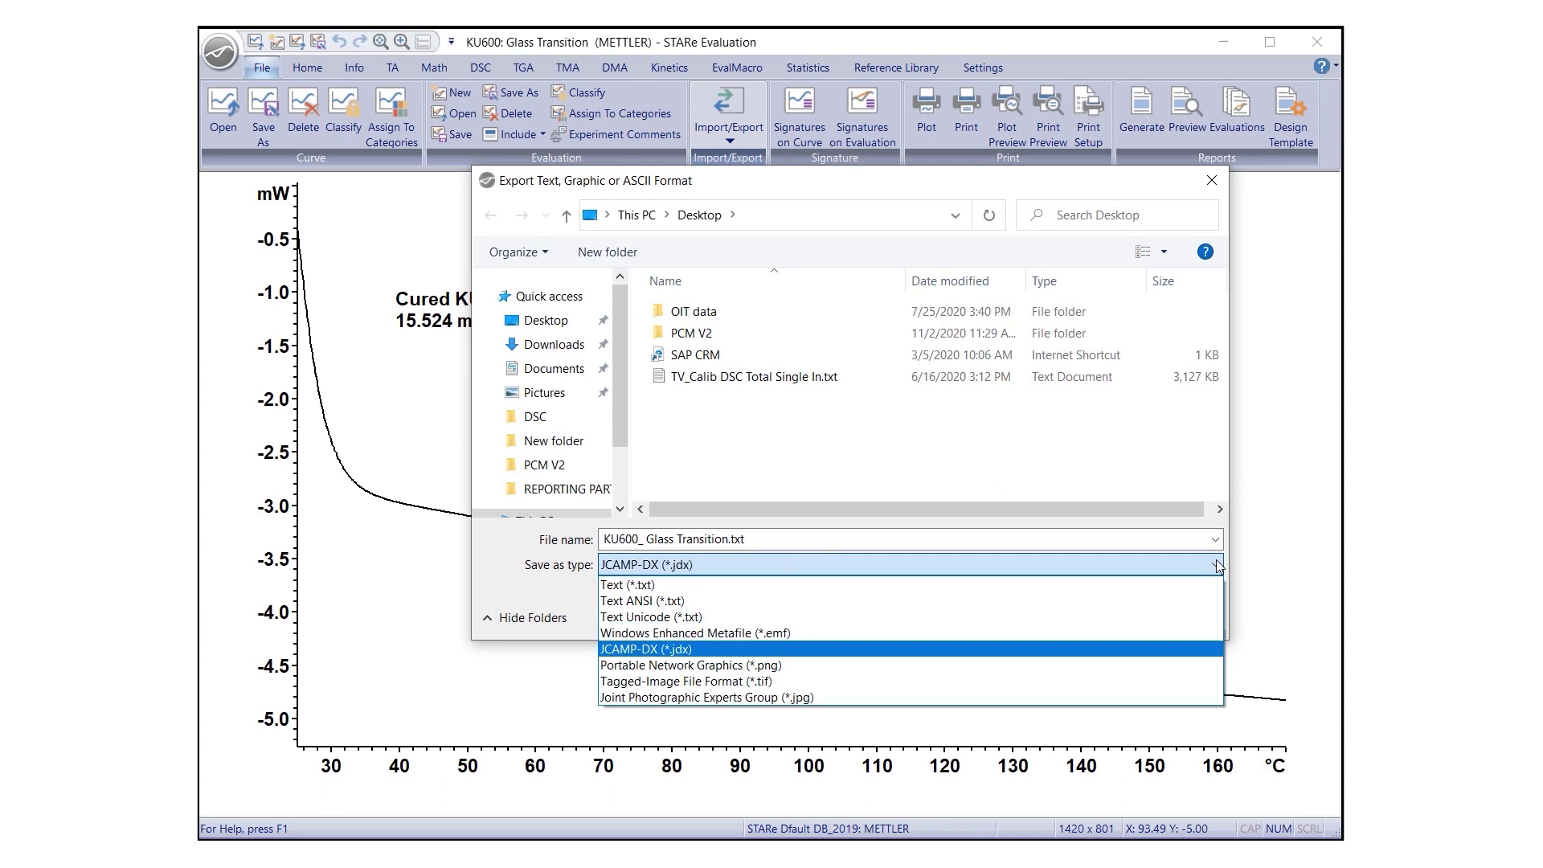
key("Down")
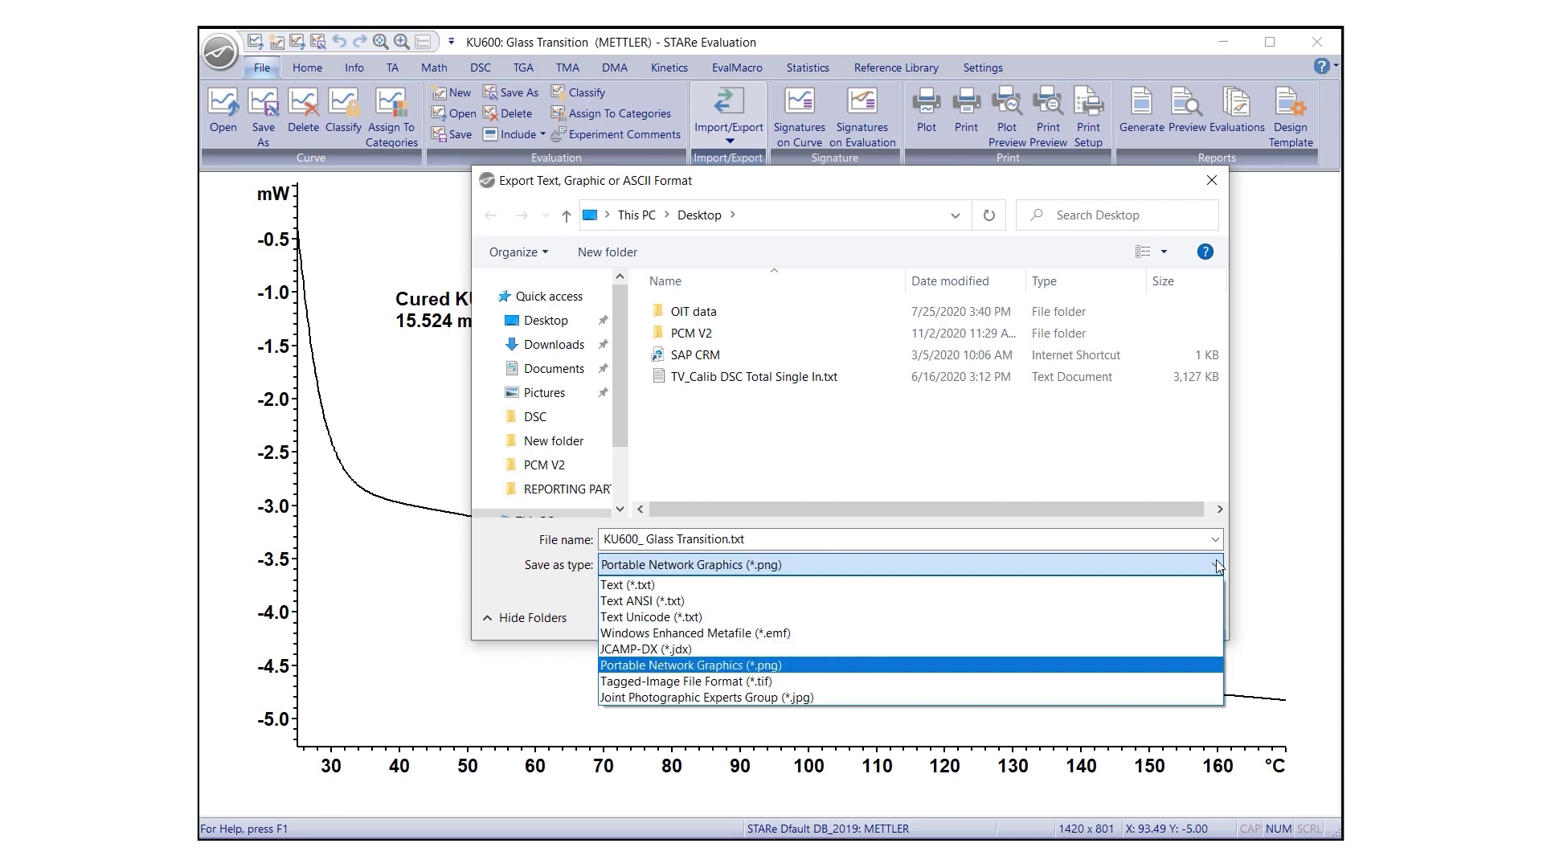
key("Down")
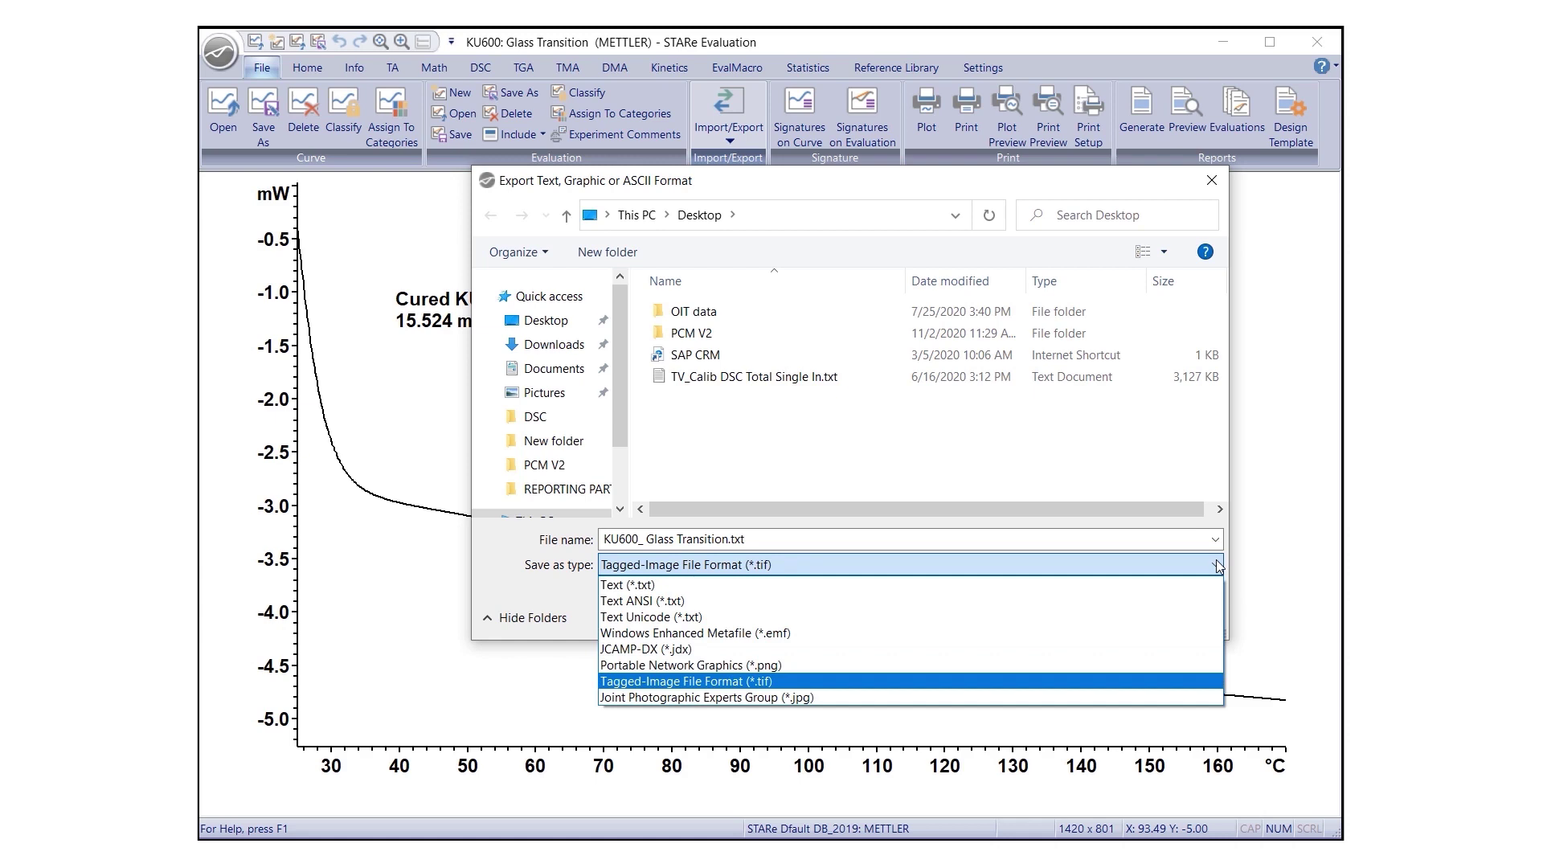
key("Down")
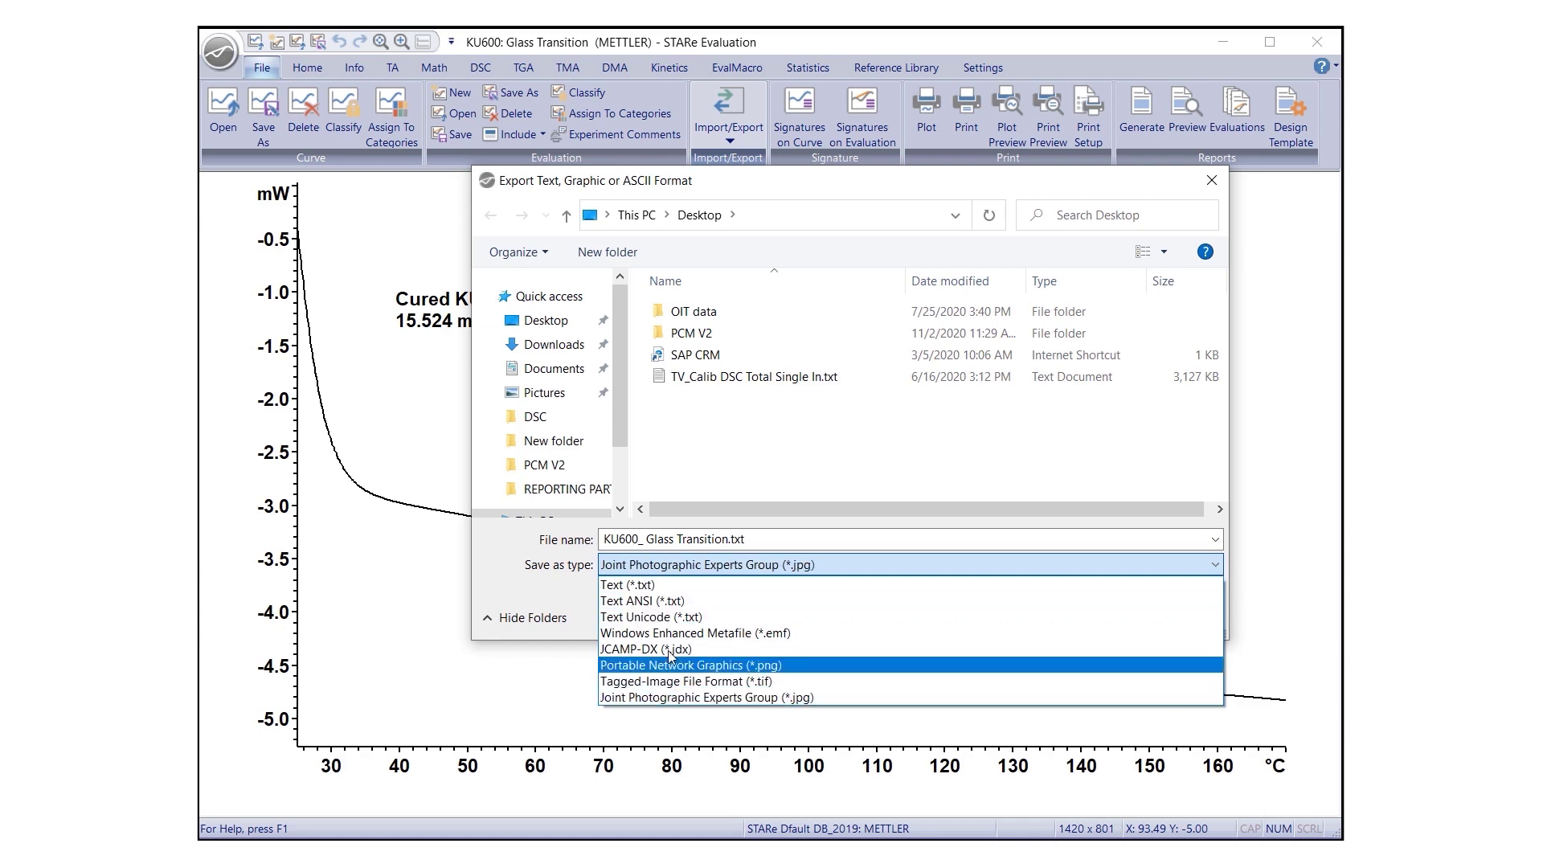
left_click(659, 588)
left_click(1065, 616)
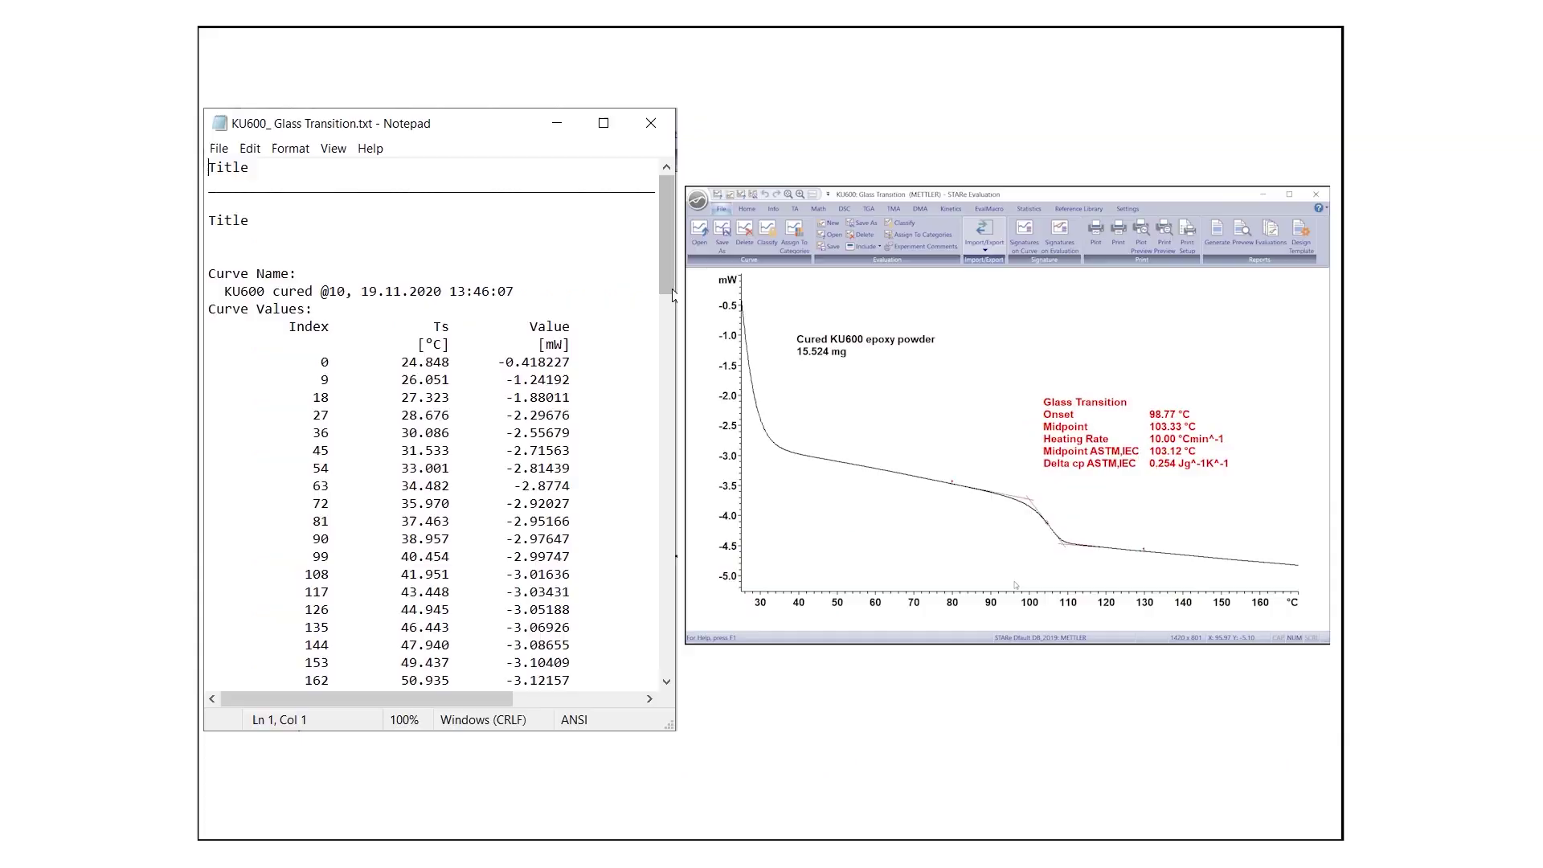
Export the plot as a TIF image with a 3000-pixel width
mouse_move(669, 238)
left_mouse_down()
mouse_move(669, 365)
mouse_move(669, 238)
left_mouse_up()
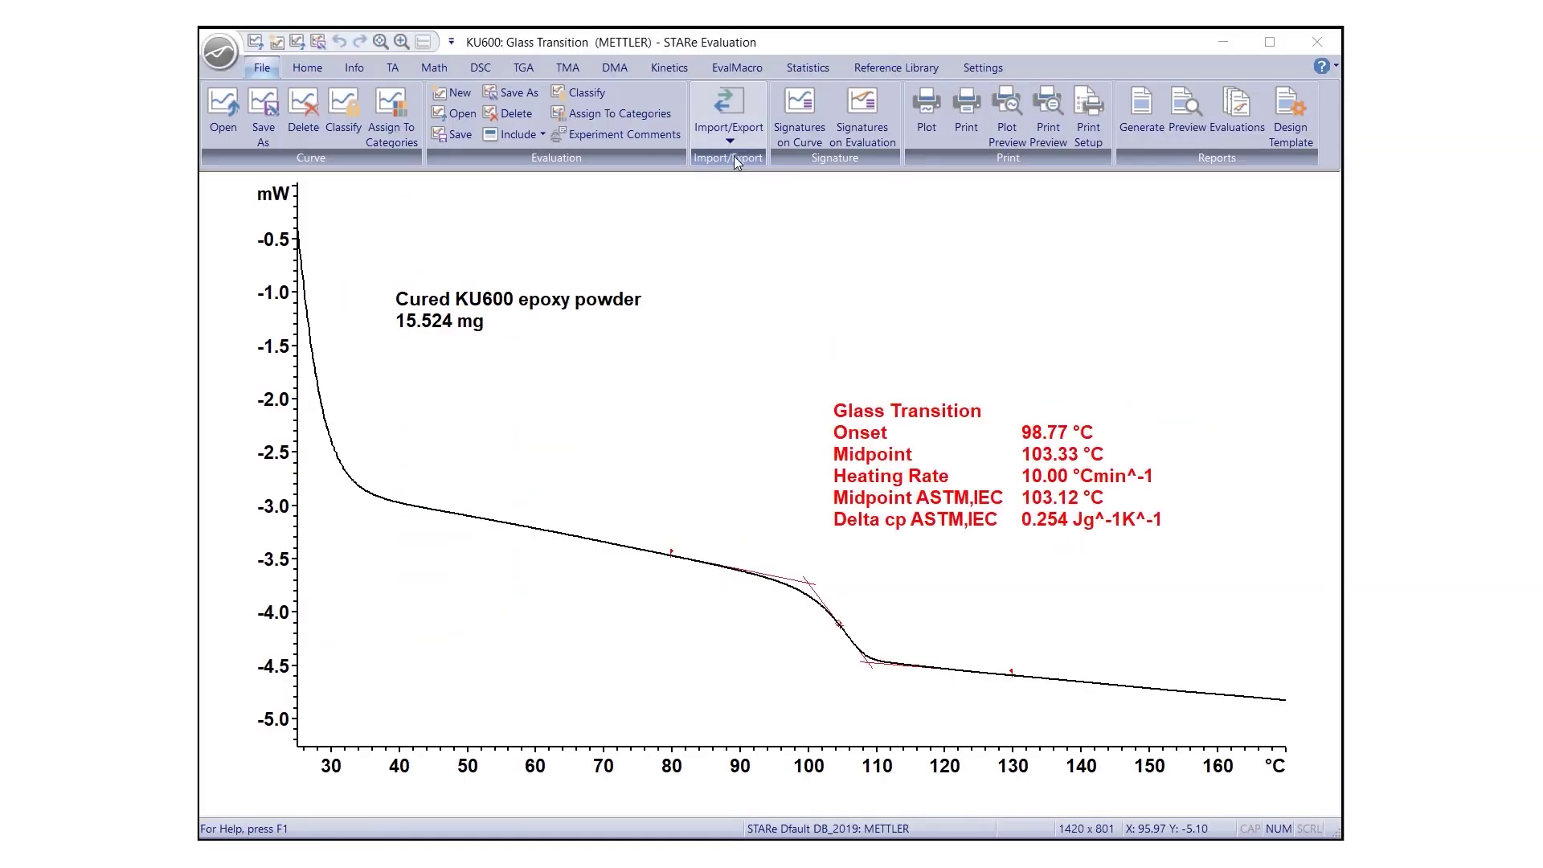
left_click(732, 128)
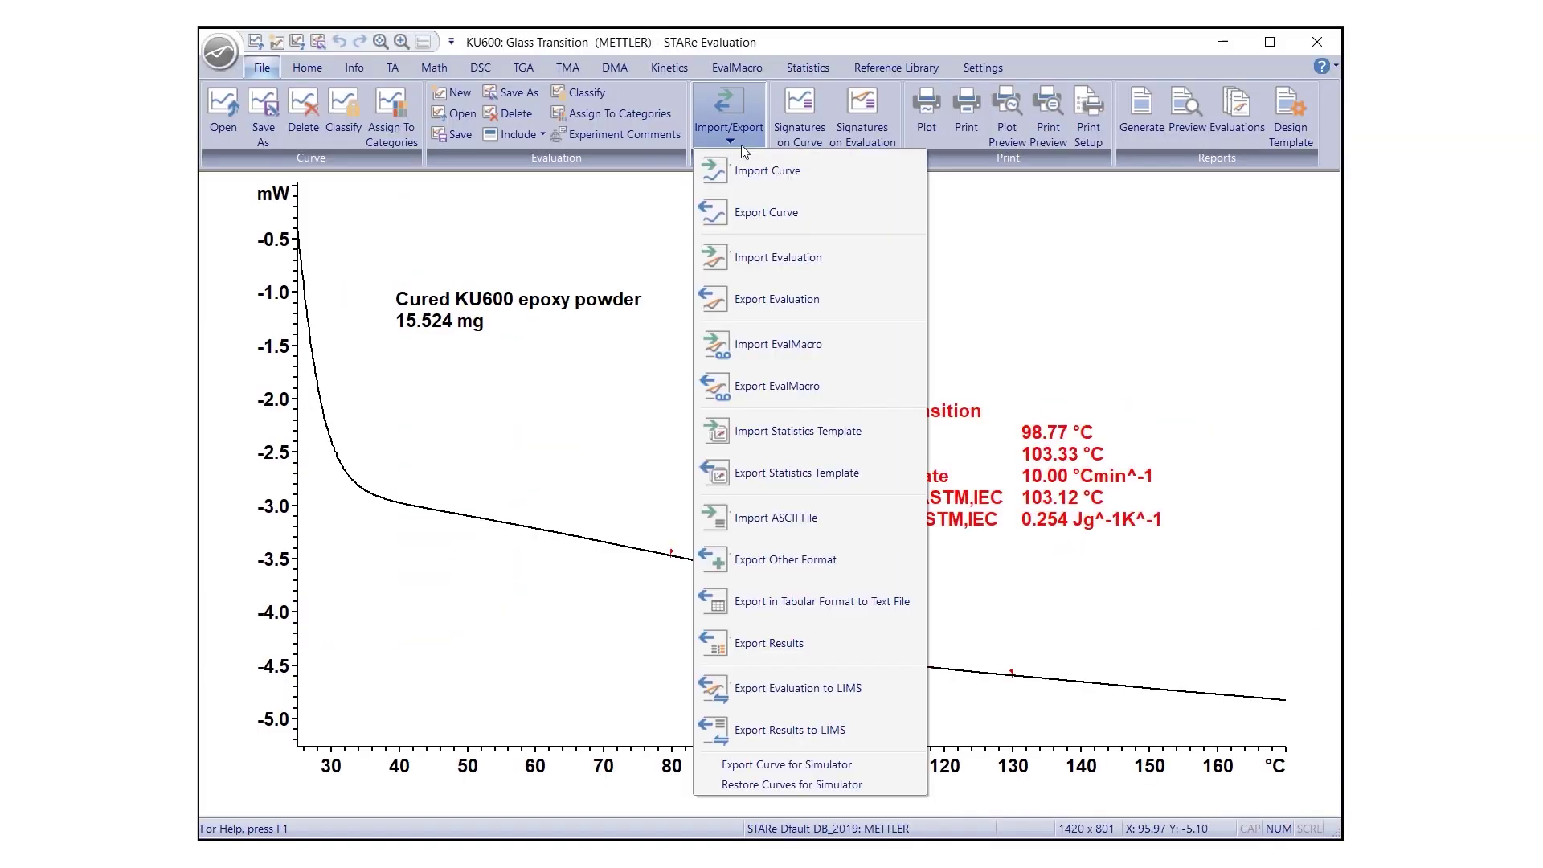
left_click(787, 566)
left_click(1215, 565)
left_click(941, 675)
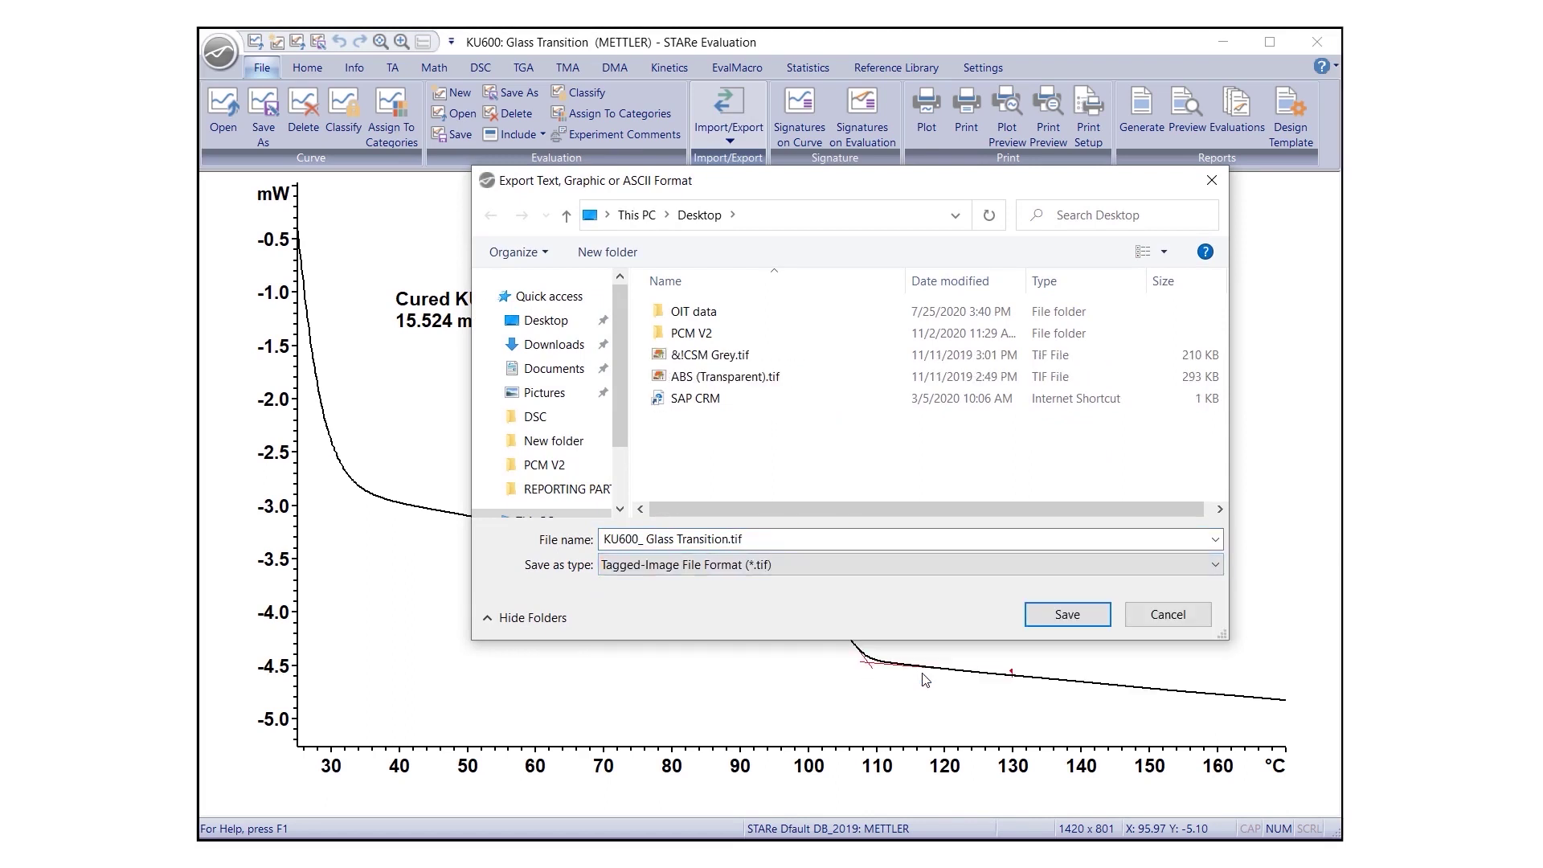
left_click(1067, 614)
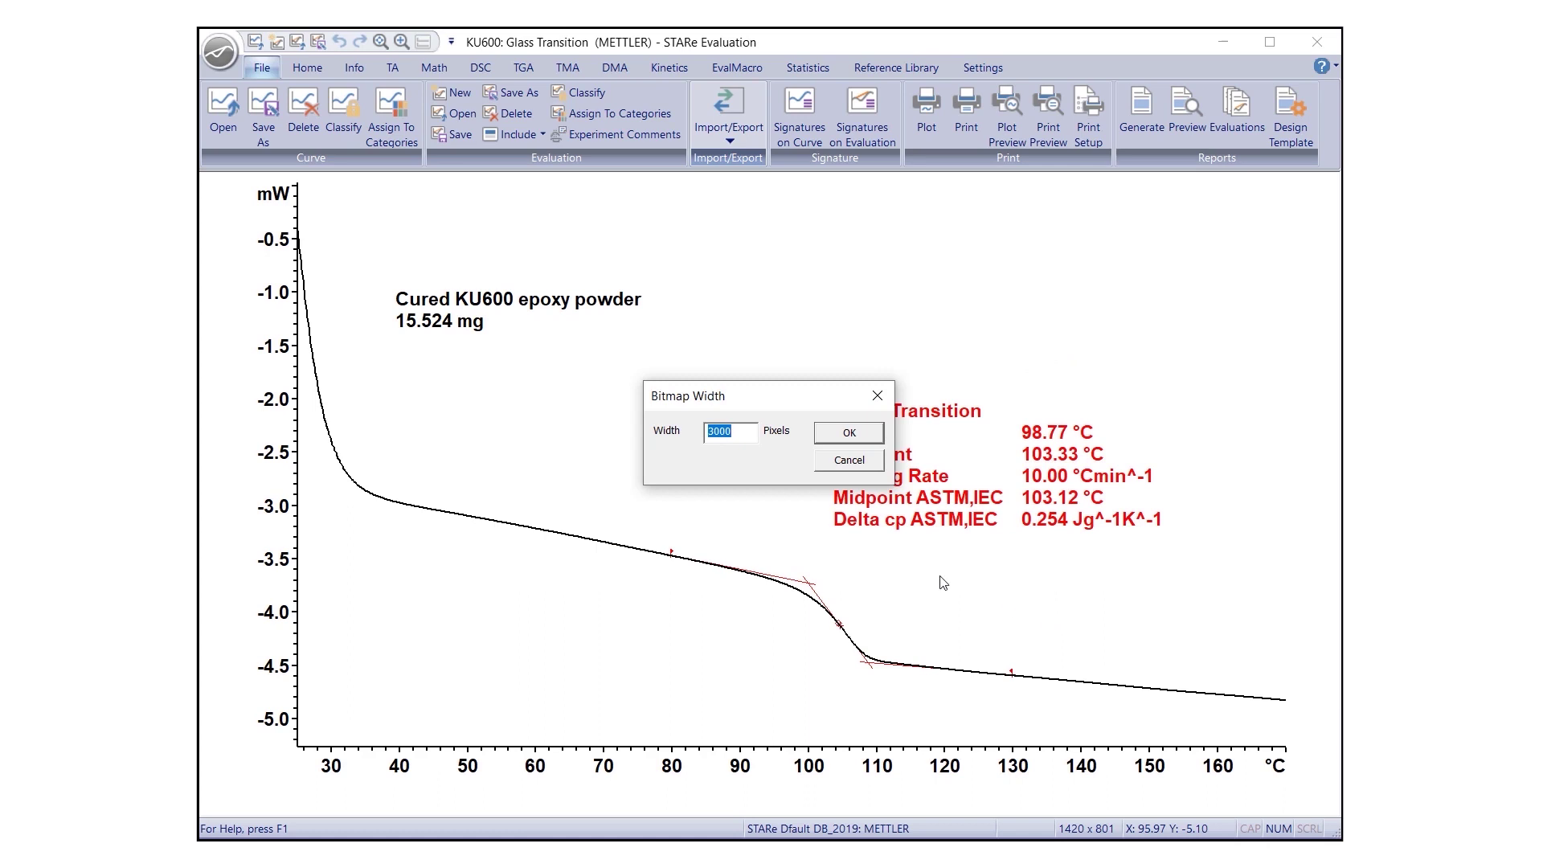
left_click(747, 436)
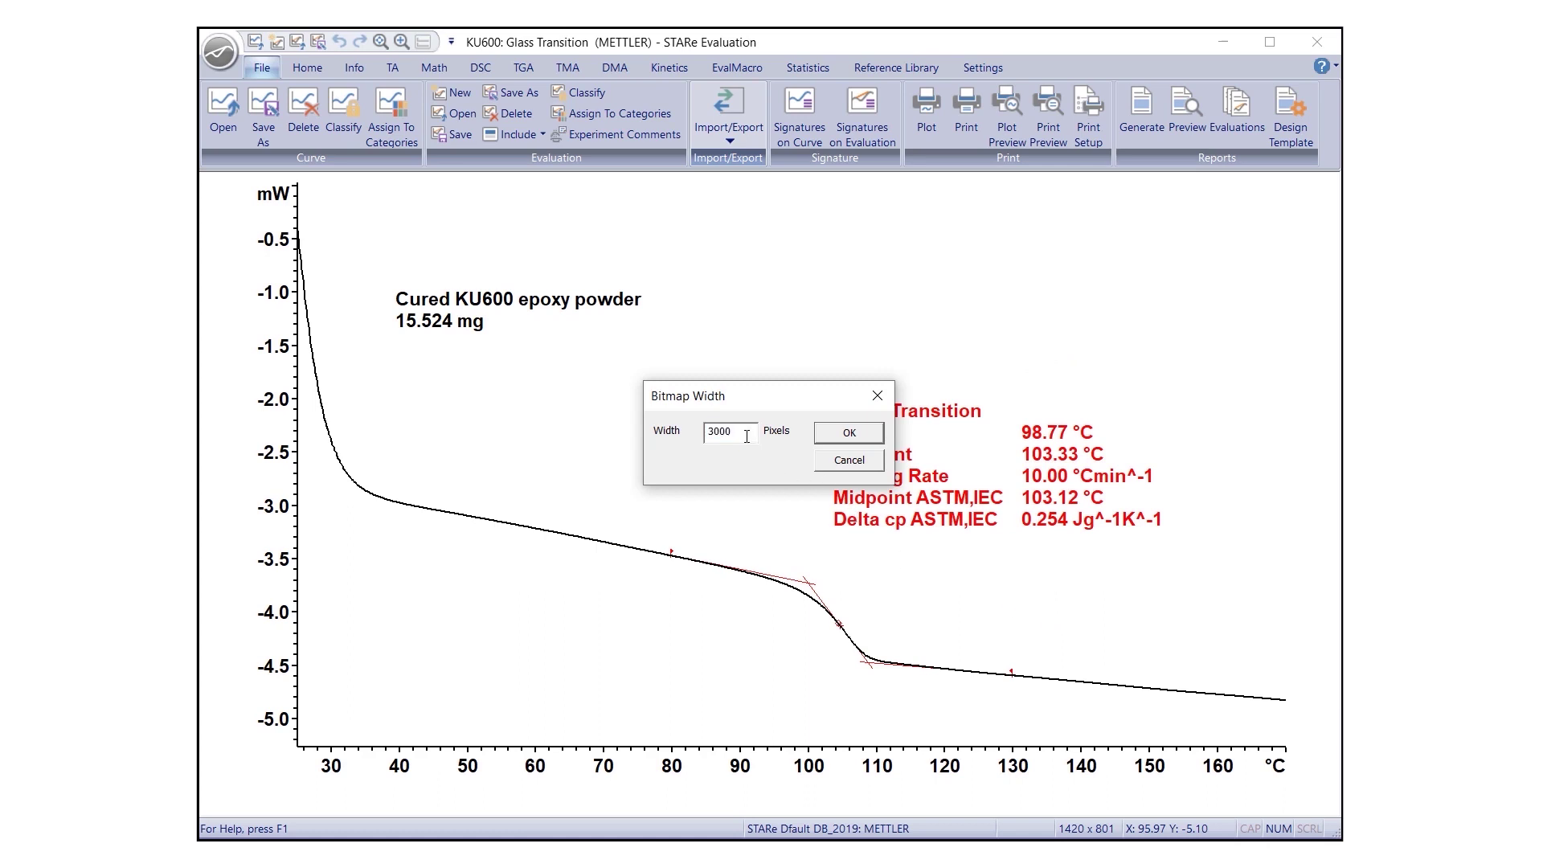
left_click(830, 437)
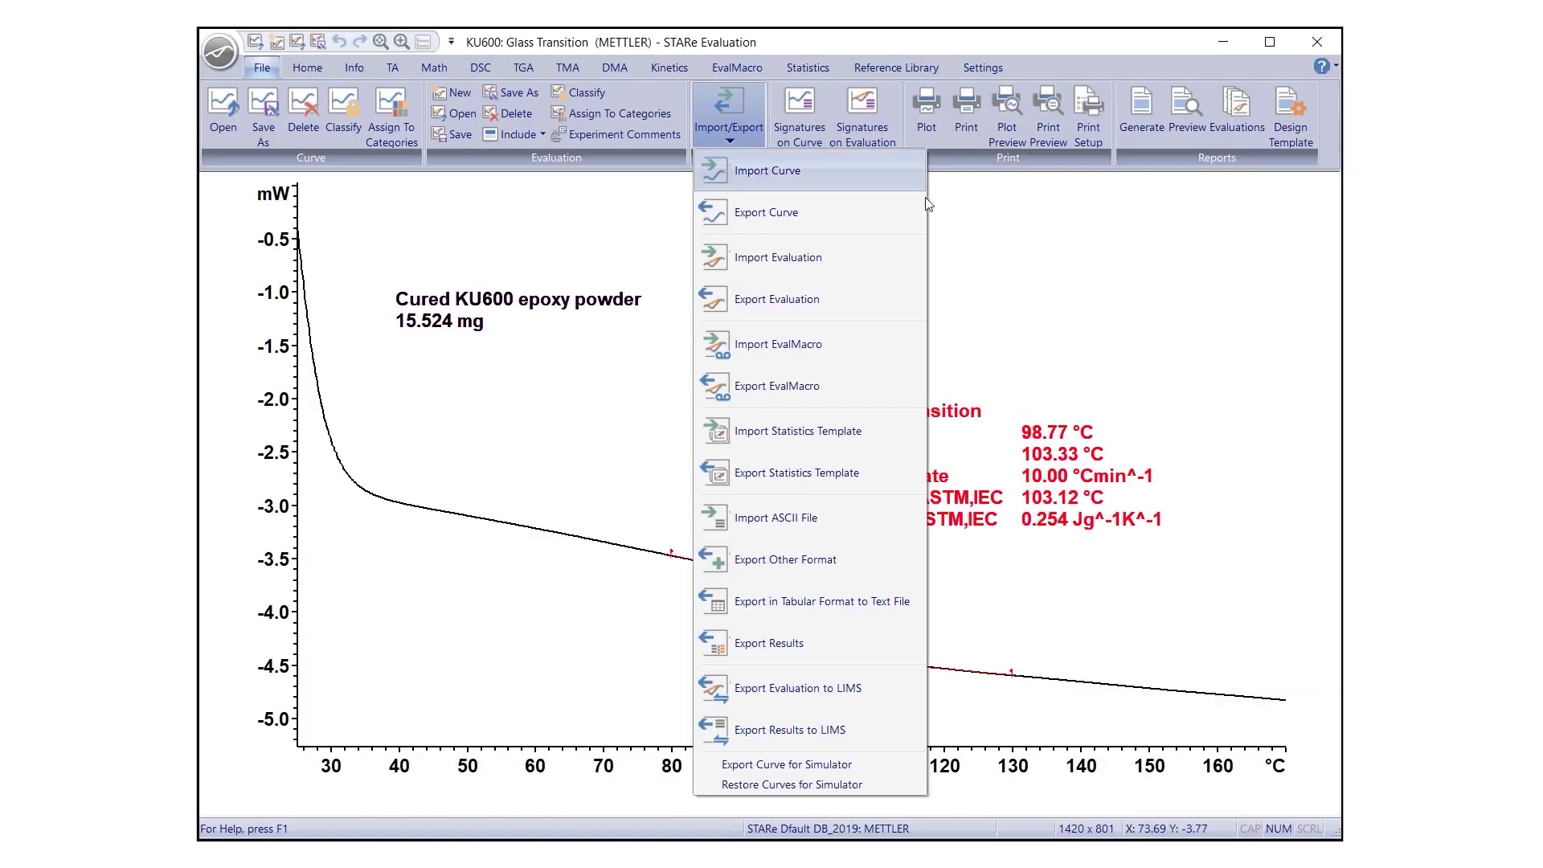
Export the plot again as Windows Enhanced Metafile 'KU600_ Glass Transition.emf'
left_click(847, 567)
left_click(1215, 565)
left_click(845, 637)
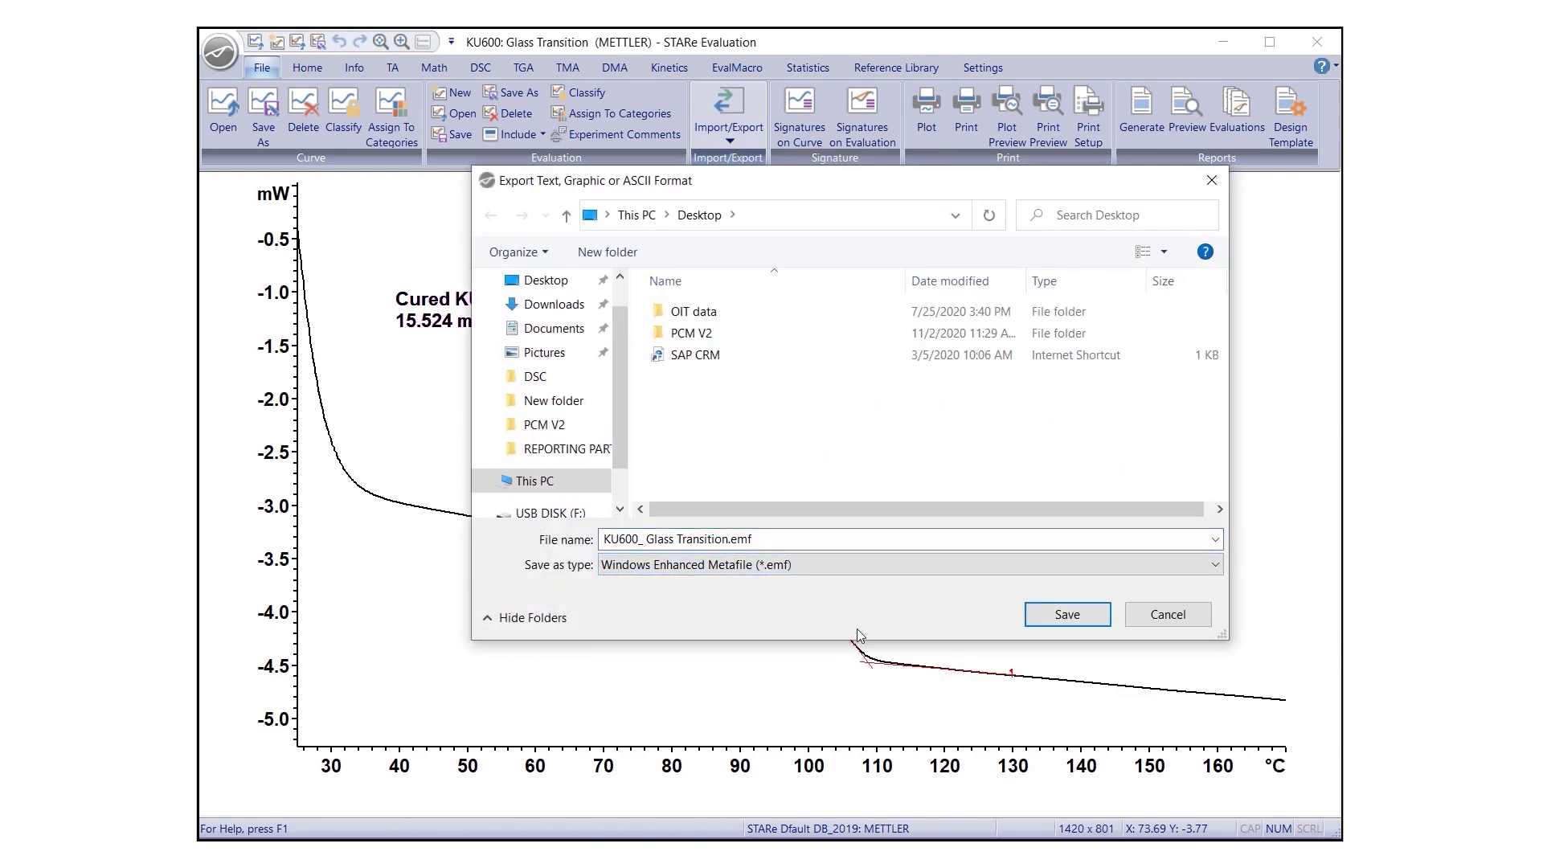
left_click(1049, 609)
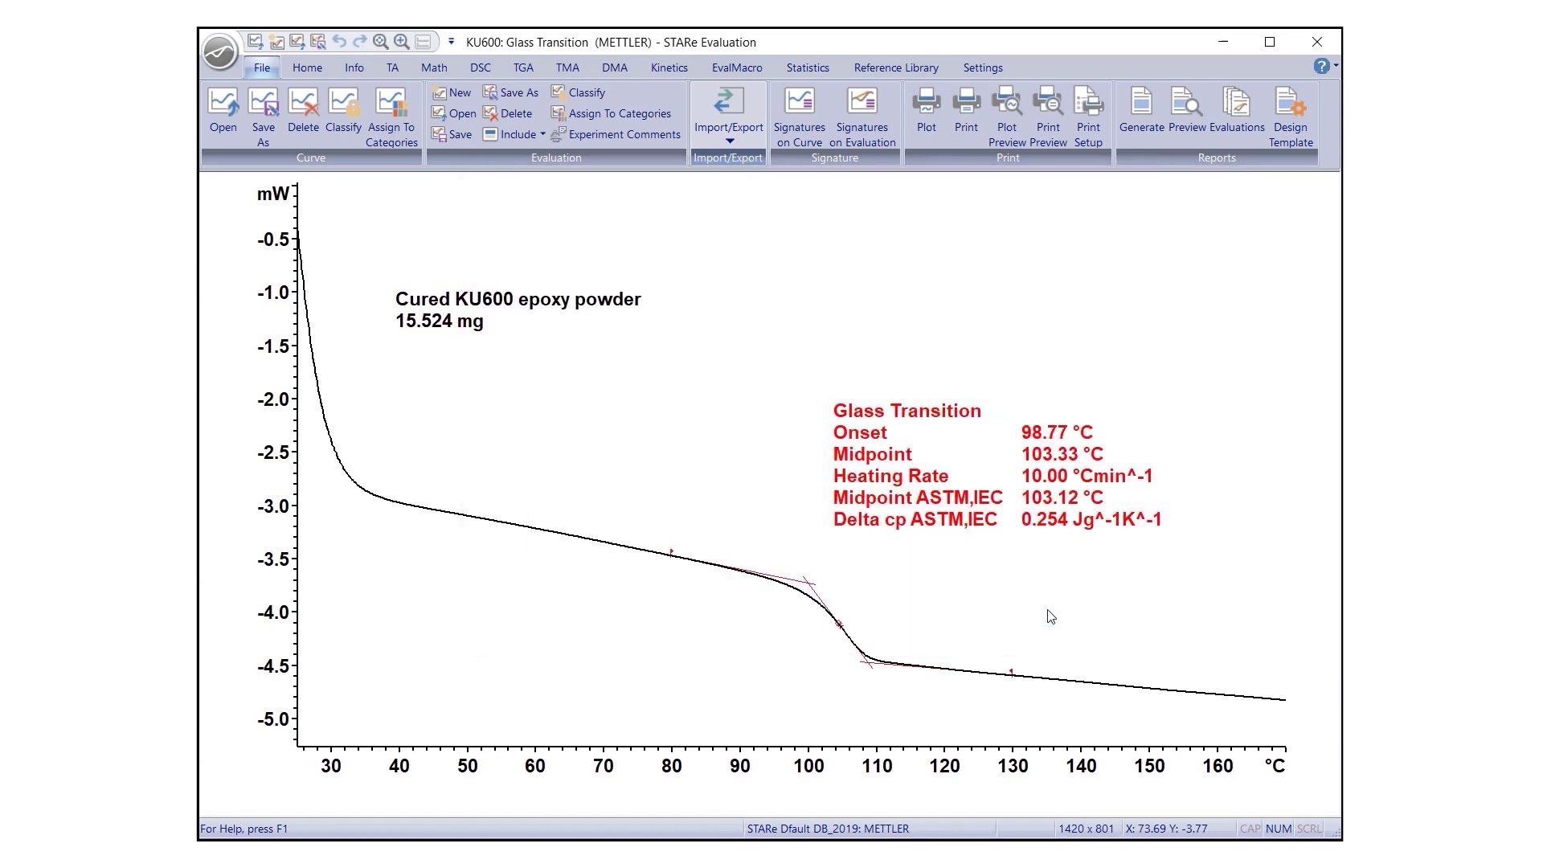